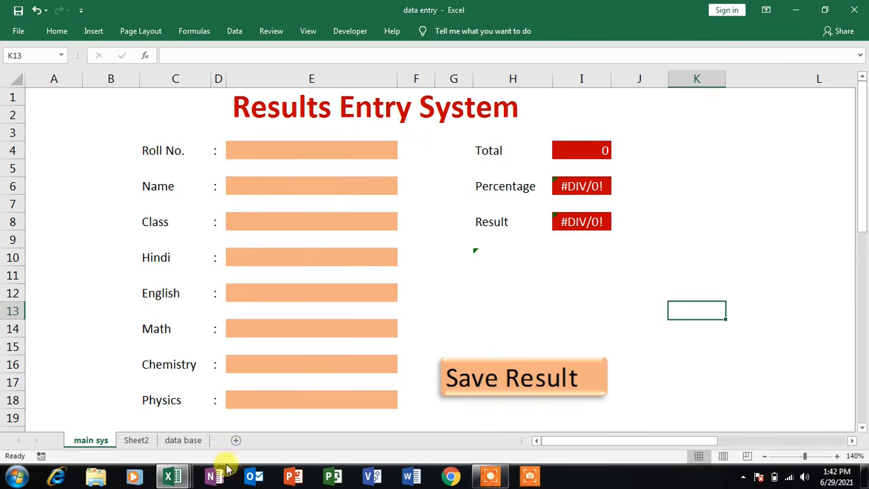
Step: Switch to the Book1 form workbook and enter the student's roll number and name
{"action": "mouse_move", "coordinate": [182, 481]}
{"action": "left_click", "coordinate": [129, 418]}
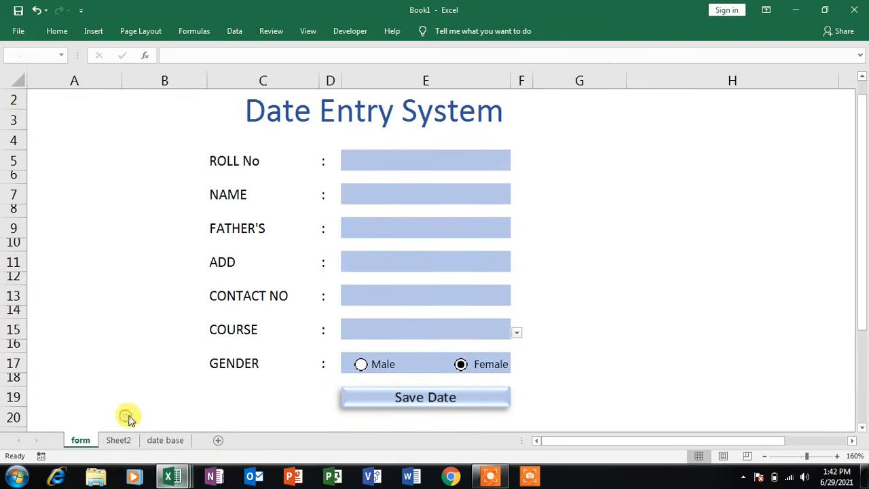
{"action": "left_click", "coordinate": [402, 156]}
{"action": "type", "text": "2"}
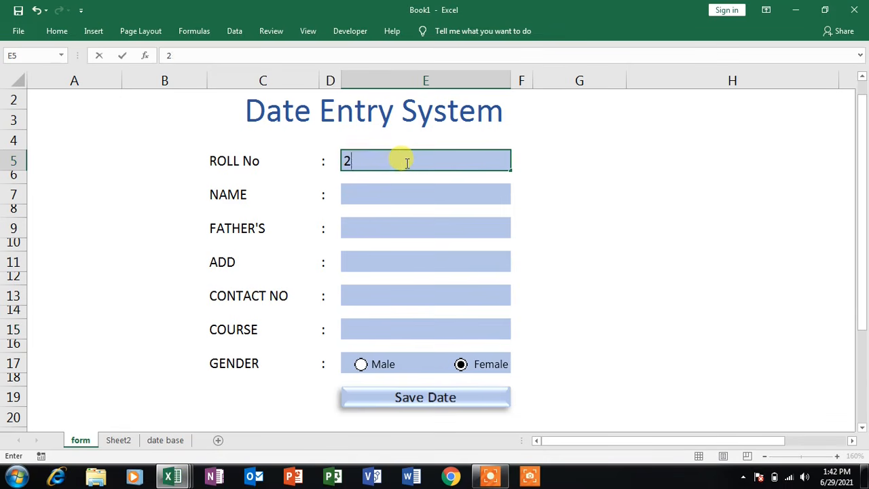
{"action": "type", "text": "345"}
{"action": "left_click", "coordinate": [391, 191]}
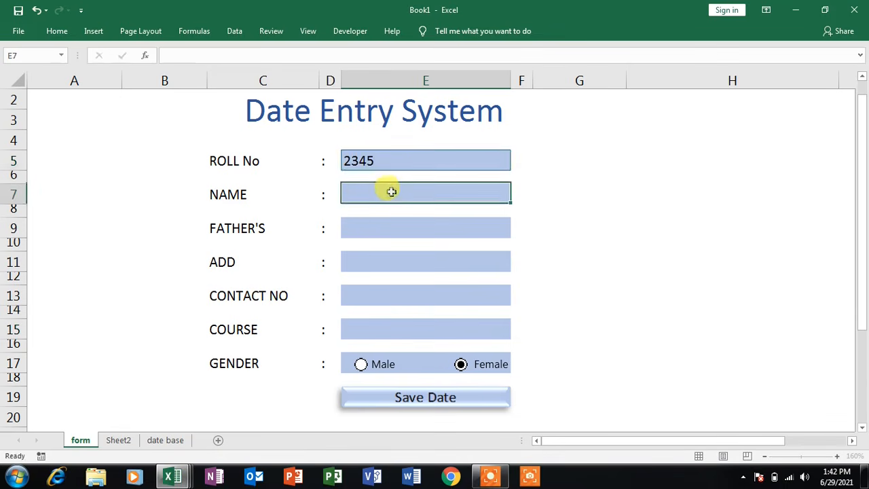
{"action": "type", "text": "ani"}
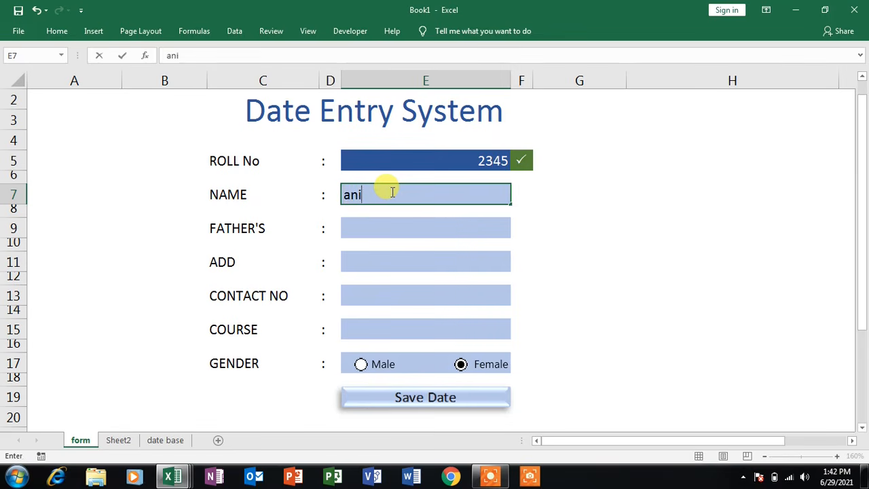
{"action": "key", "text": "Return"}
{"action": "key", "text": "Return"}
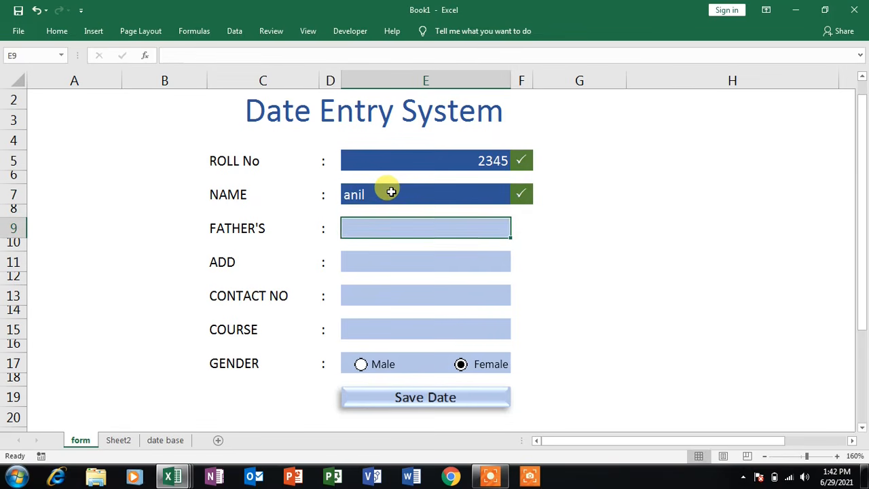
Step: Fill in the father's name, the address and the contact number on the form
{"action": "type", "text": "mukesj"}
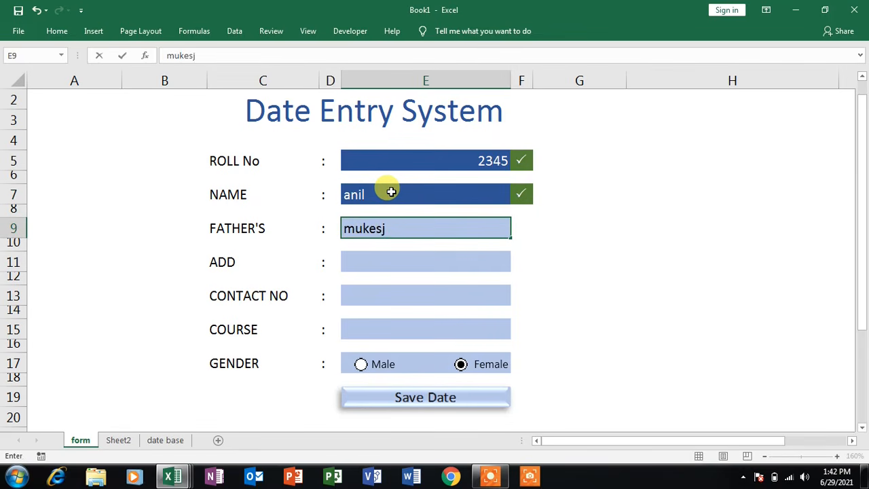
{"action": "key", "text": "Return"}
{"action": "key", "text": "Return"}
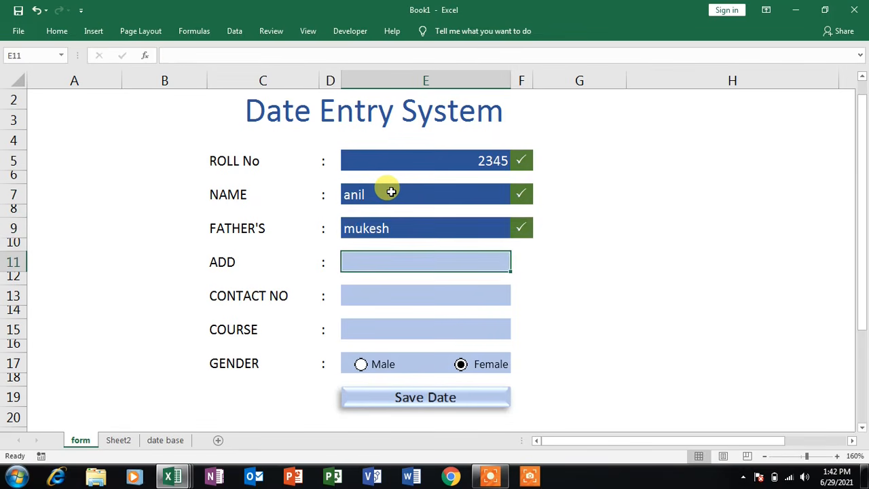
{"action": "type", "text": "knl"}
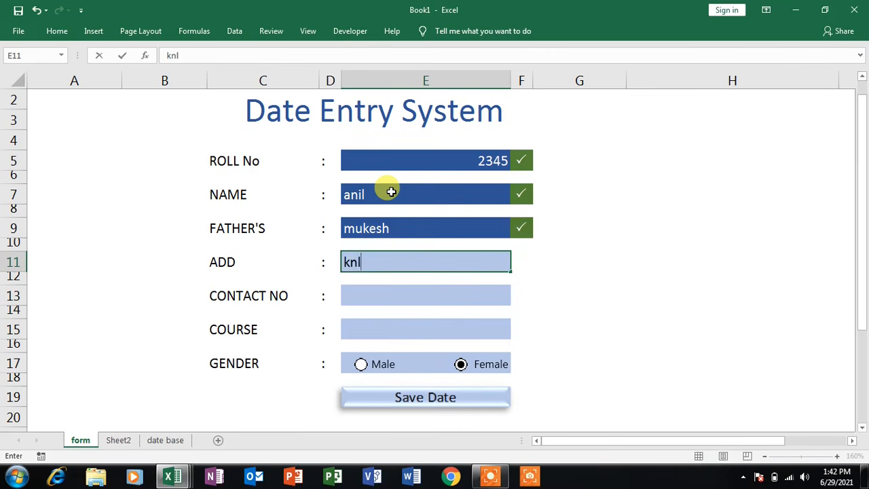
{"action": "key", "text": "Return"}
{"action": "key", "text": "Return"}
{"action": "type", "text": "9898988"}
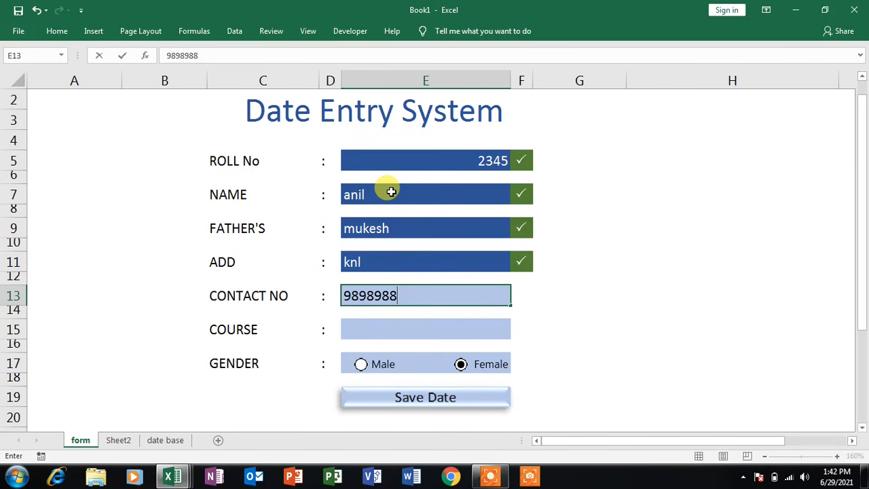
{"action": "key", "text": "Return"}
{"action": "key", "text": "Return"}
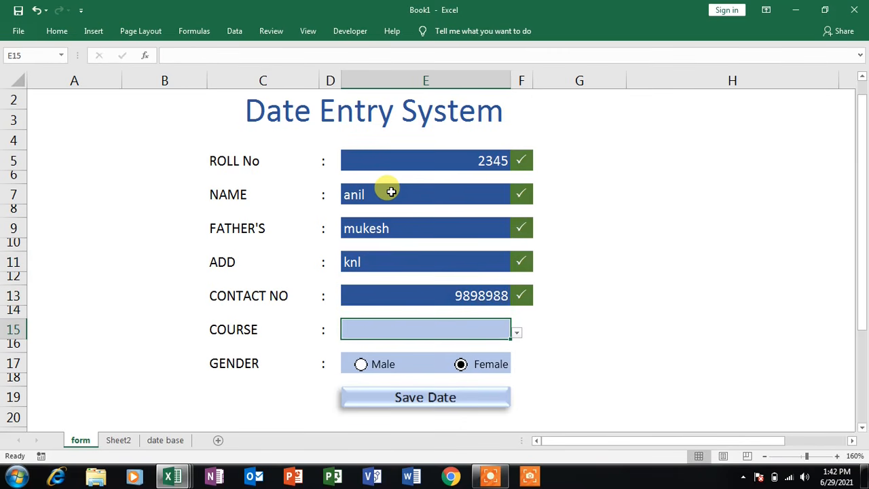
Step: Set the course to DTP and the gender to Male, and save the record
{"action": "left_click", "coordinate": [518, 334]}
{"action": "left_click", "coordinate": [410, 374]}
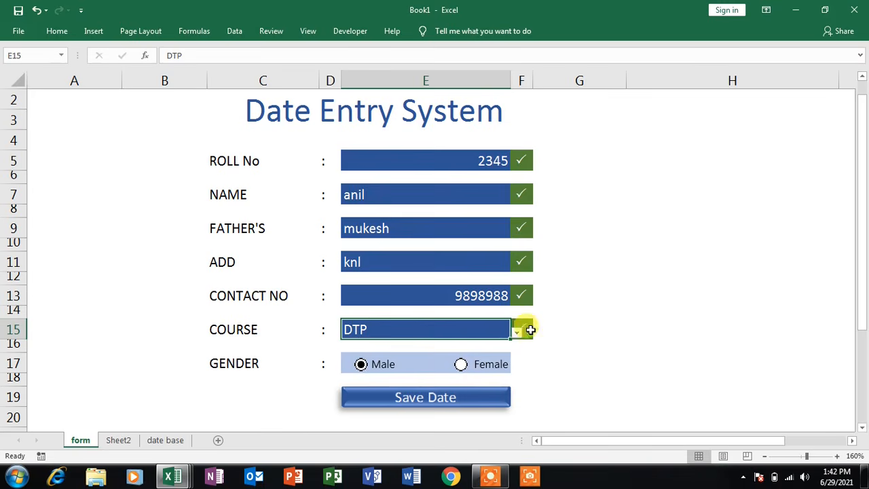
{"action": "left_click", "coordinate": [435, 401]}
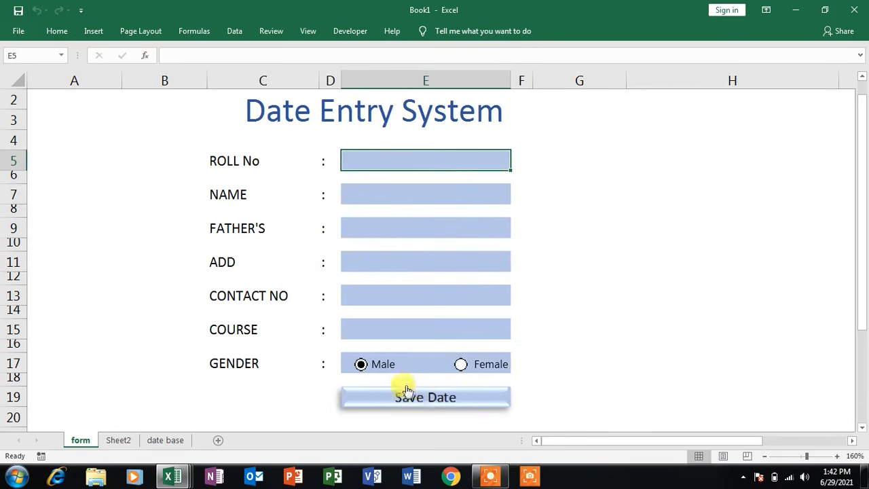
Step: Check the saved record on the date base sheet and switch to the data entry workbook
{"action": "left_click", "coordinate": [165, 442]}
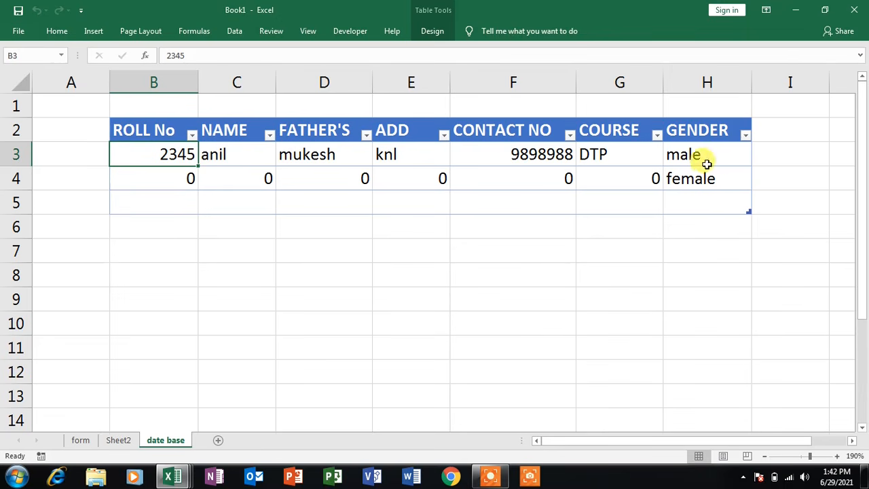
{"action": "mouse_move", "coordinate": [174, 477]}
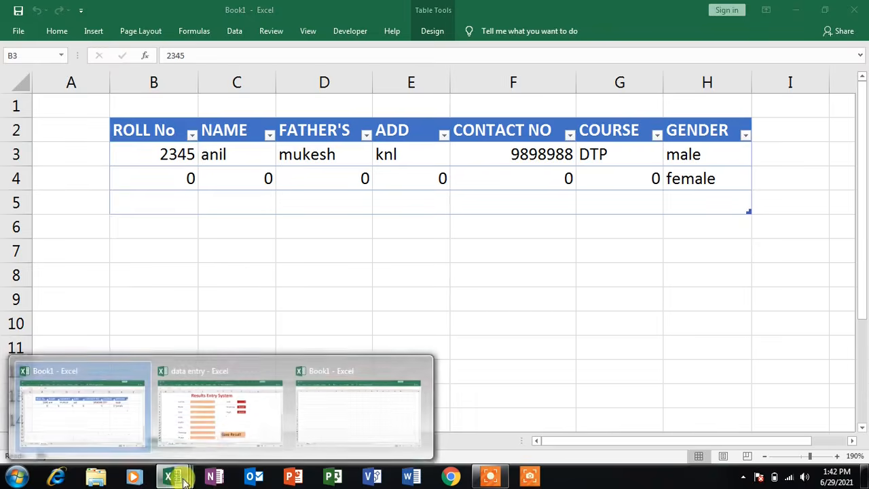
{"action": "left_click", "coordinate": [218, 436]}
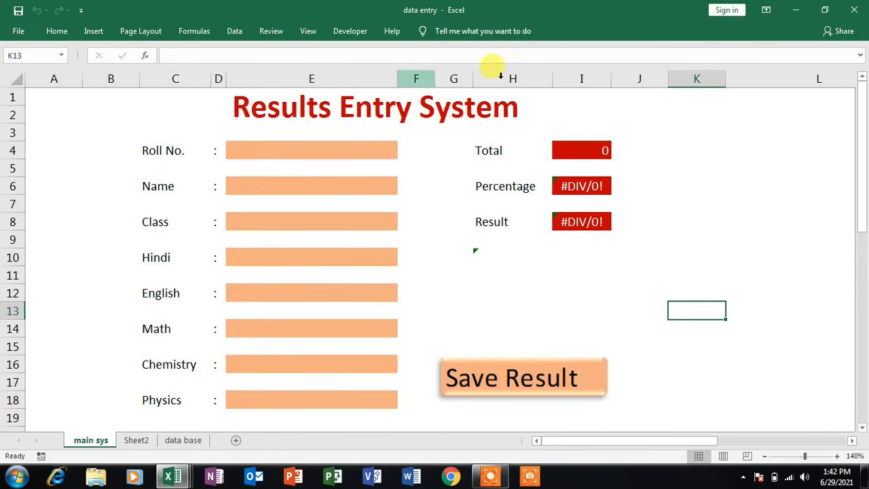
Step: Try to enter a four-digit roll number in the Results Entry System form
{"action": "left_click", "coordinate": [317, 150]}
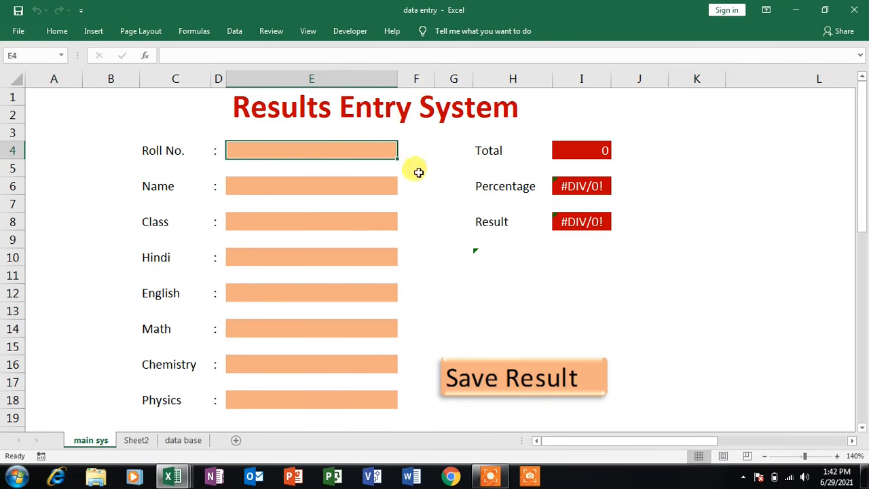
{"action": "type", "text": "2"}
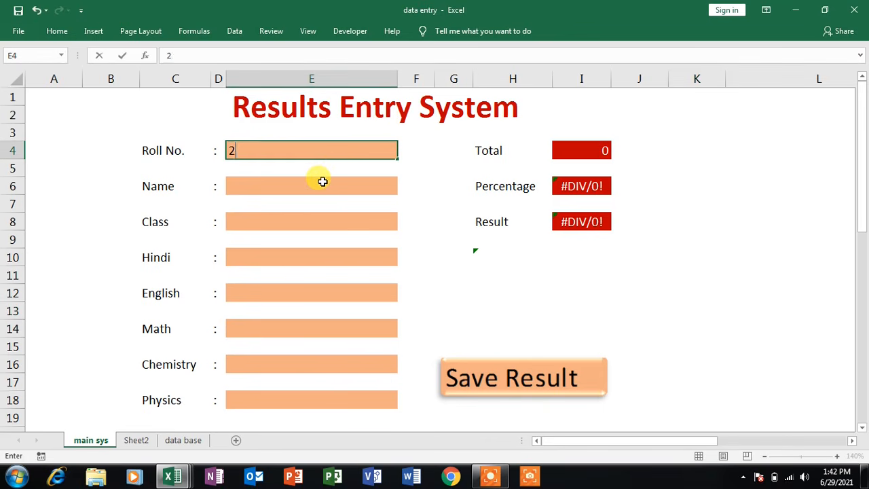
{"action": "type", "text": "2"}
{"action": "key", "text": "Return"}
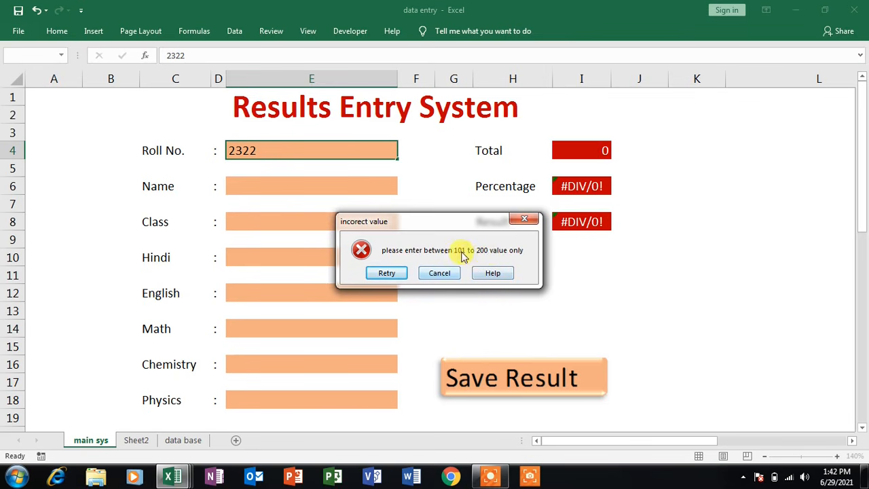
{"action": "left_click", "coordinate": [445, 275]}
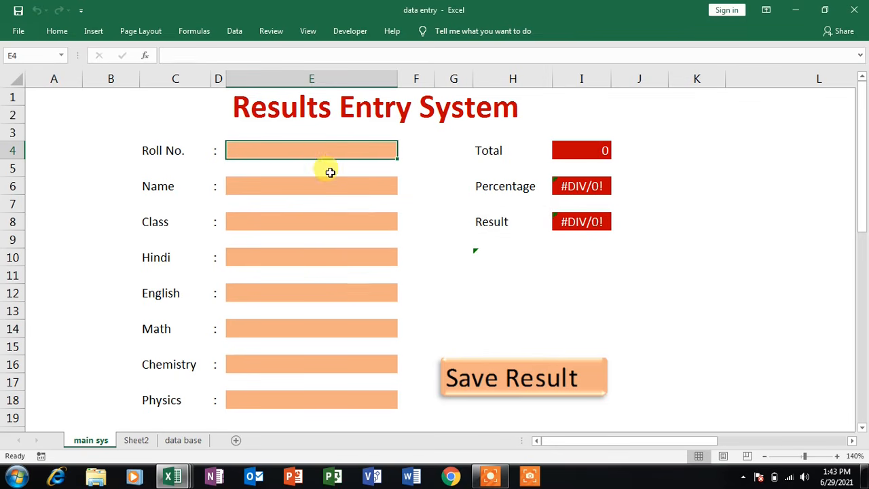
Step: Enter a three-digit roll number, the student's name and the class 10+2 in the results form
{"action": "type", "text": "1"}
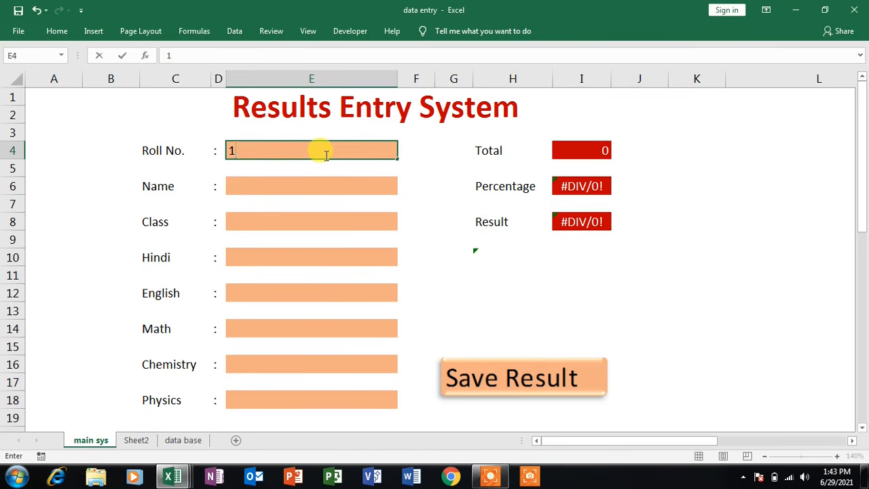
{"action": "type", "text": "02"}
{"action": "key", "text": "Return"}
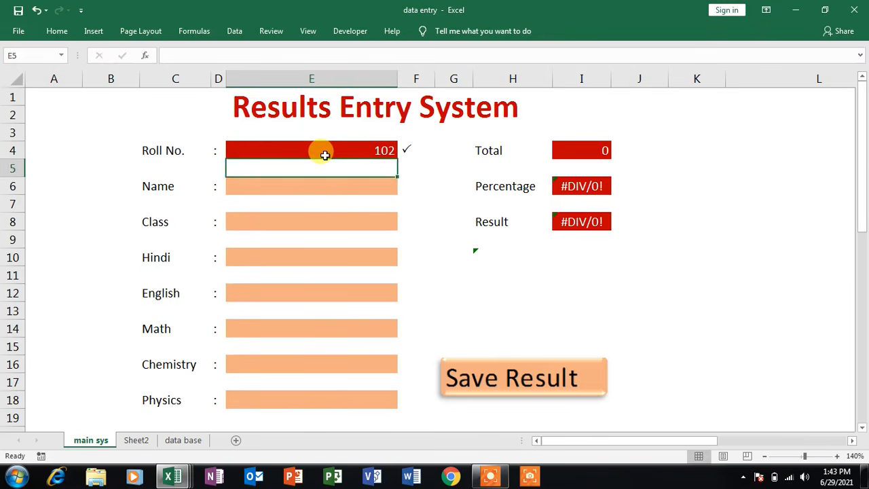
{"action": "key", "text": "Return"}
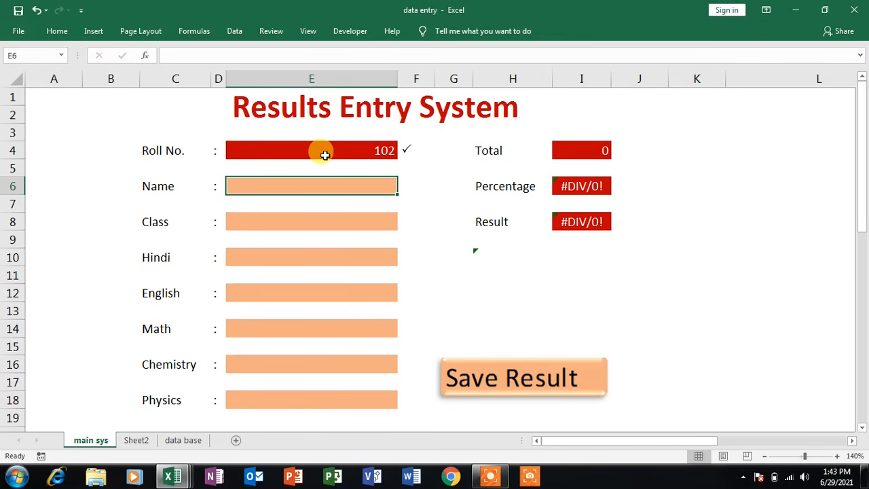
{"action": "type", "text": "geeta"}
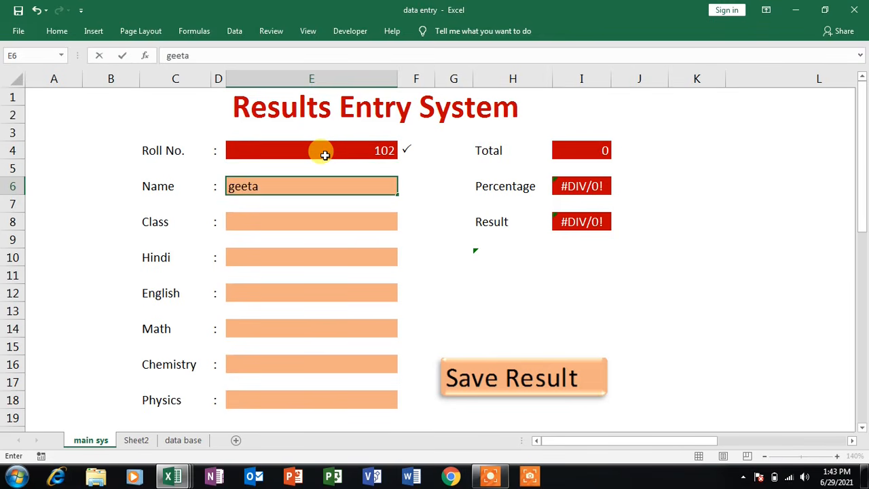
{"action": "key", "text": "Return"}
{"action": "key", "text": "Return"}
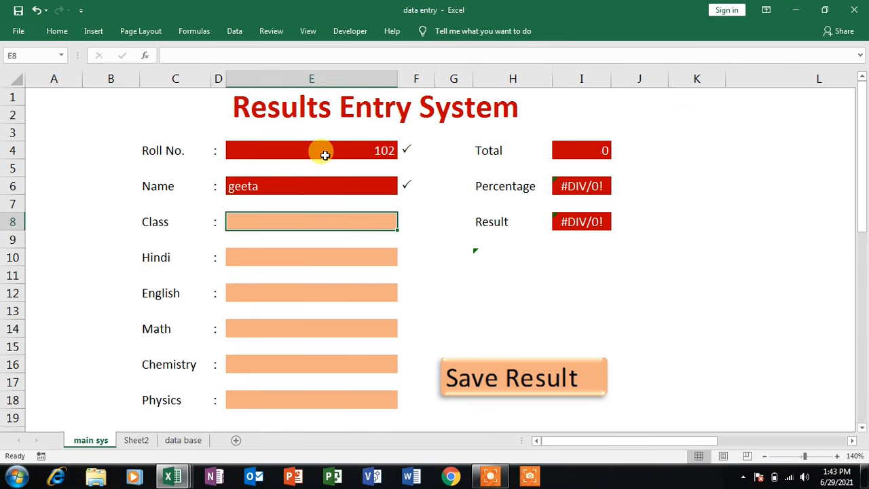
{"action": "type", "text": "10+2"}
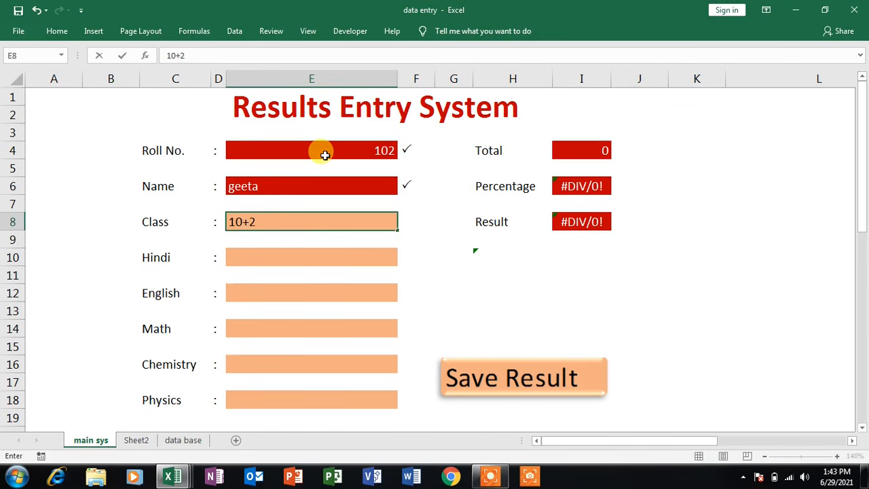
{"action": "key", "text": "Return"}
{"action": "key", "text": "Return"}
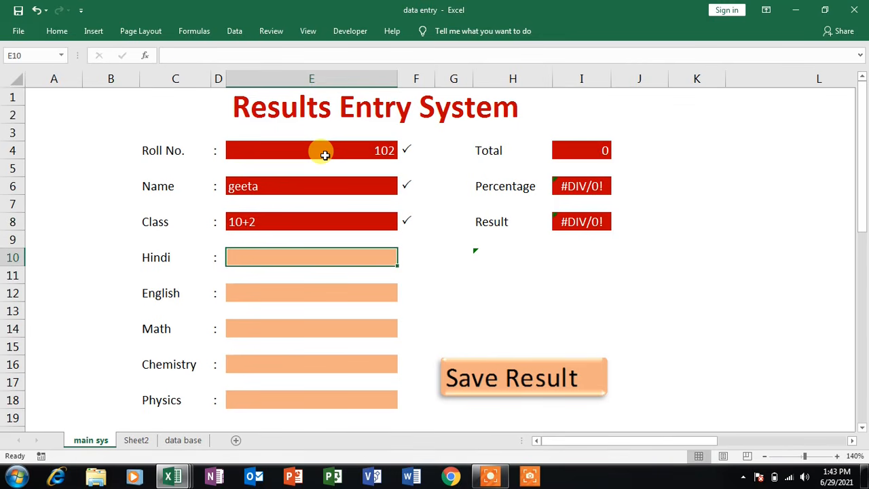
Step: Try to enter 3434 as the Hindi marks
{"action": "type", "text": "3434"}
{"action": "key", "text": "Return"}
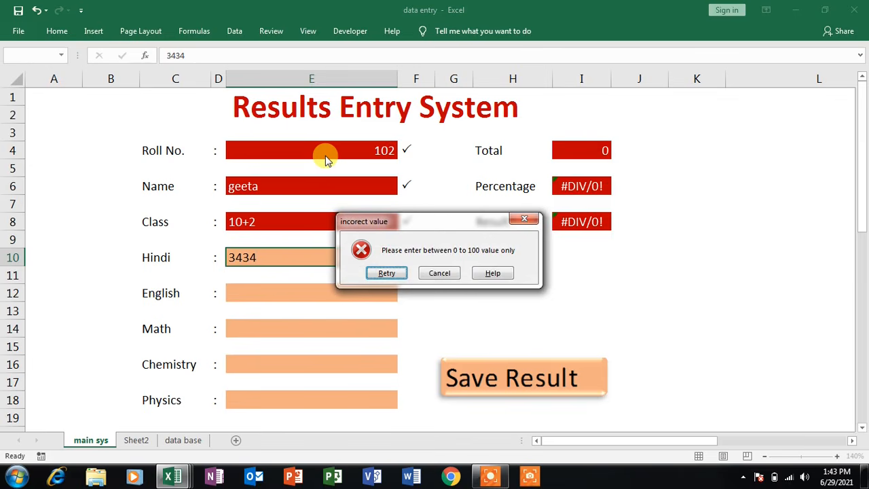
{"action": "key", "text": "Return"}
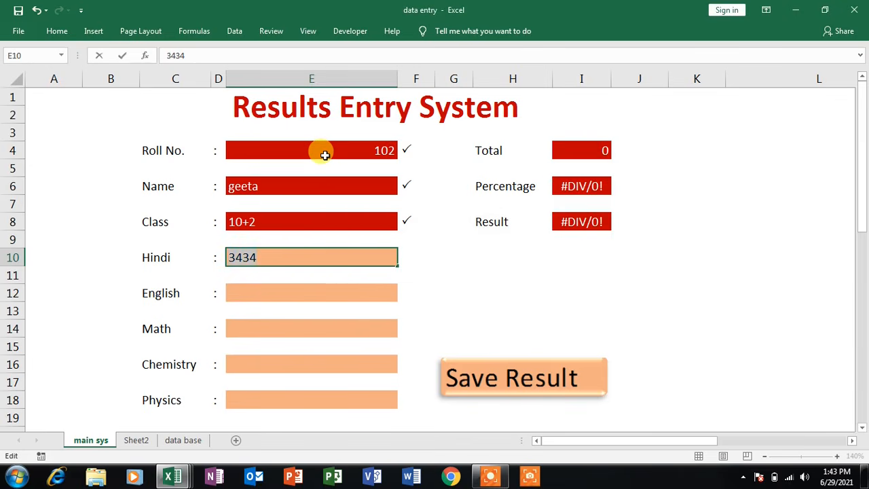
Step: Enter the marks 23 for Hindi, 45 for English and 56 for Math
{"action": "type", "text": "23"}
{"action": "key", "text": "Return"}
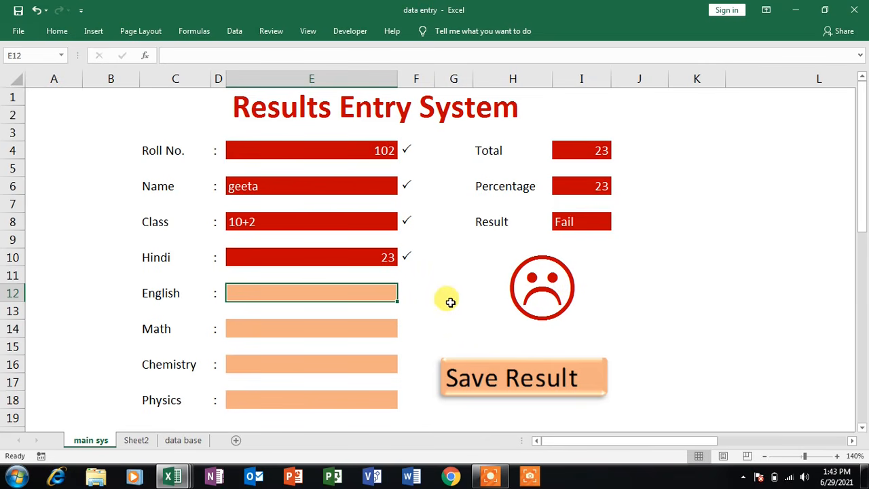
{"action": "type", "text": "45"}
{"action": "key", "text": "Return"}
{"action": "key", "text": "Return"}
{"action": "type", "text": "56"}
{"action": "key", "text": "Return"}
{"action": "key", "text": "Return"}
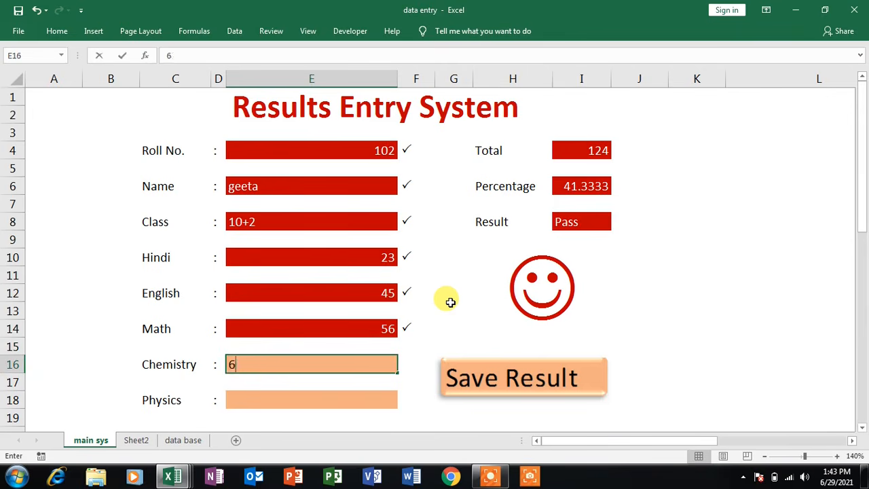
Step: Enter the marks 67 for Chemistry and 56 for Physics
{"action": "key", "text": "Return"}
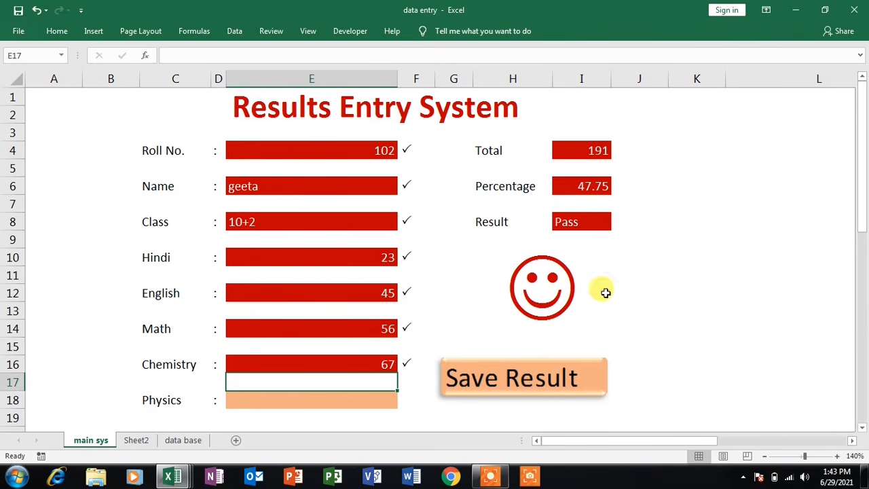
{"action": "key", "text": "Down"}
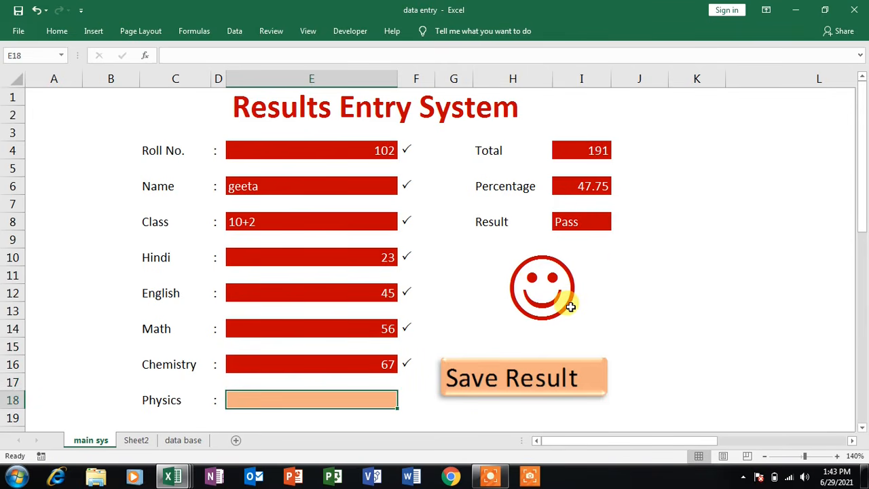
{"action": "type", "text": "56"}
{"action": "key", "text": "Return"}
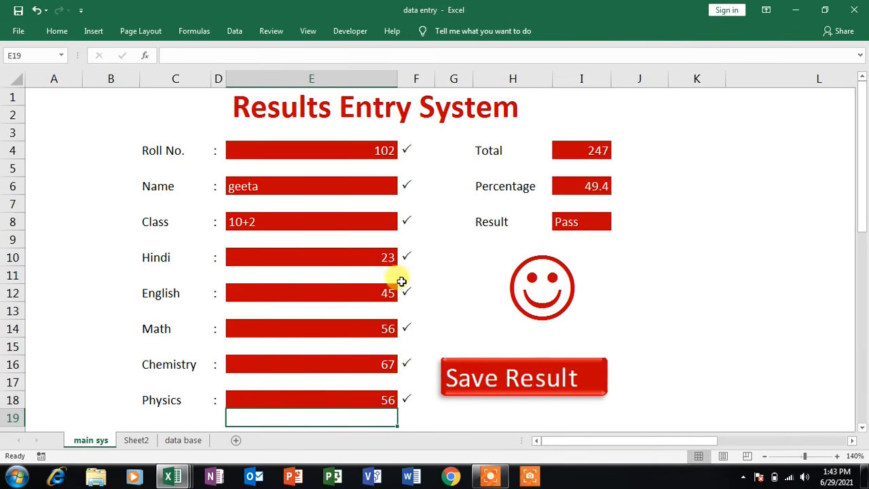
Step: Clear the Chemistry marks from the results form
{"action": "left_click", "coordinate": [366, 362]}
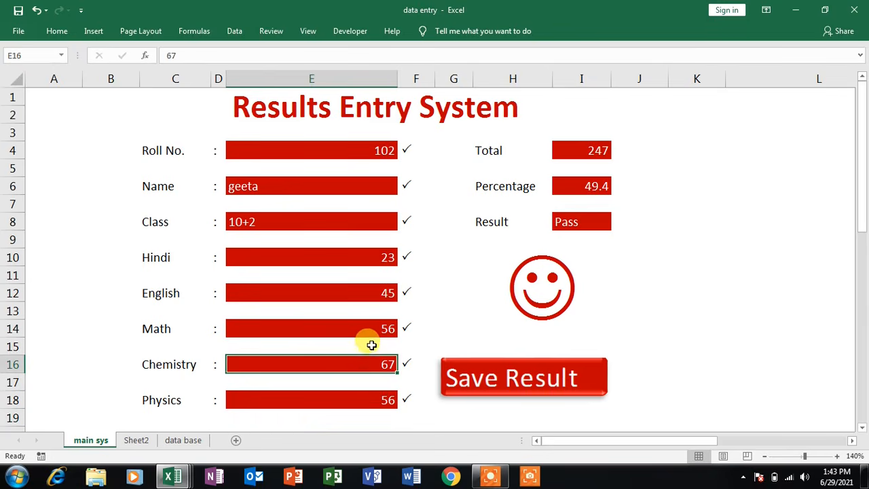
{"action": "key", "text": "Delete"}
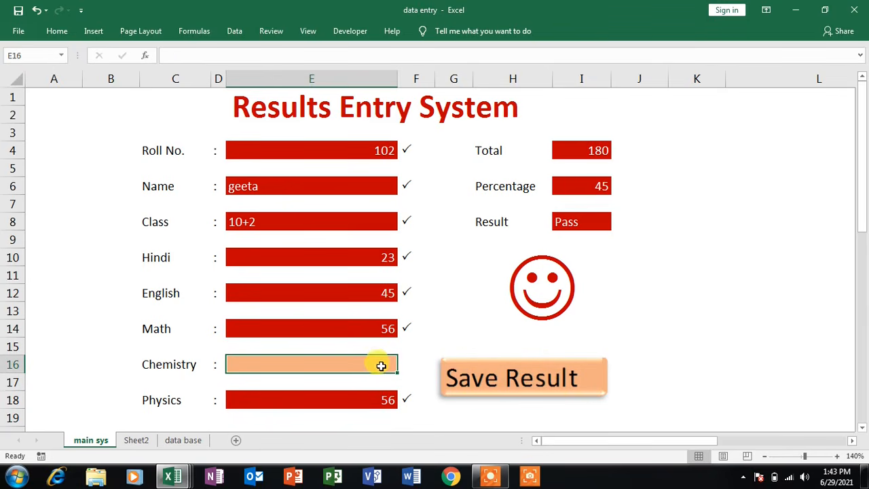
Step: Enter 54 as the Chemistry marks and save the completed result record
{"action": "type", "text": "54"}
{"action": "left_click", "coordinate": [713, 343]}
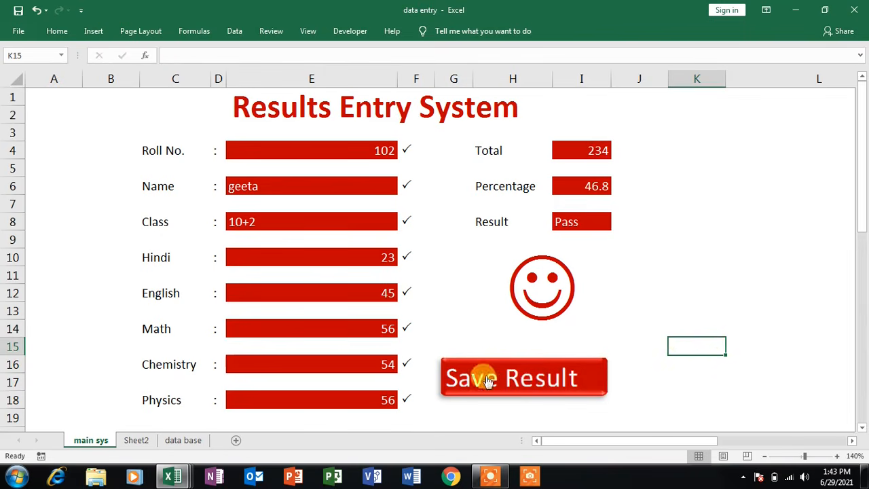
{"action": "left_click", "coordinate": [521, 367]}
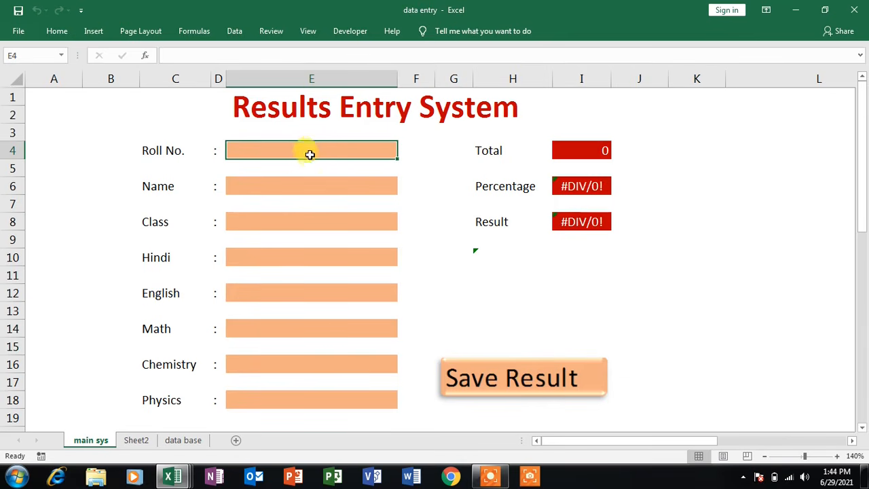
Step: Review the saved record in the data base sheet, look at the Date Entry System form, and return to the results form
{"action": "left_click", "coordinate": [189, 444]}
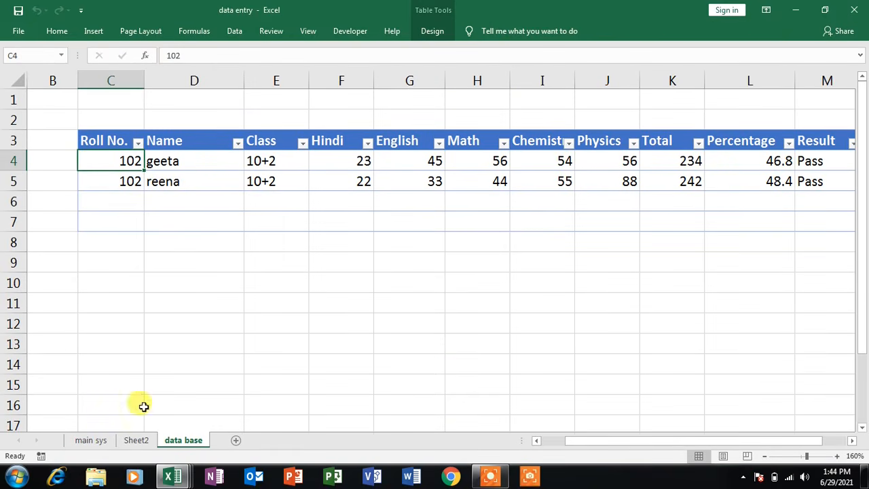
{"action": "left_click", "coordinate": [173, 474]}
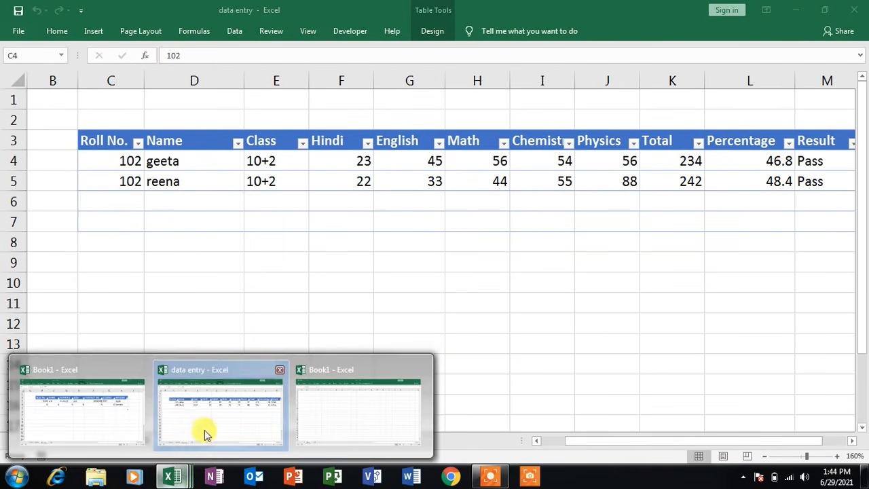
{"action": "left_click", "coordinate": [134, 427]}
{"action": "left_click", "coordinate": [80, 440]}
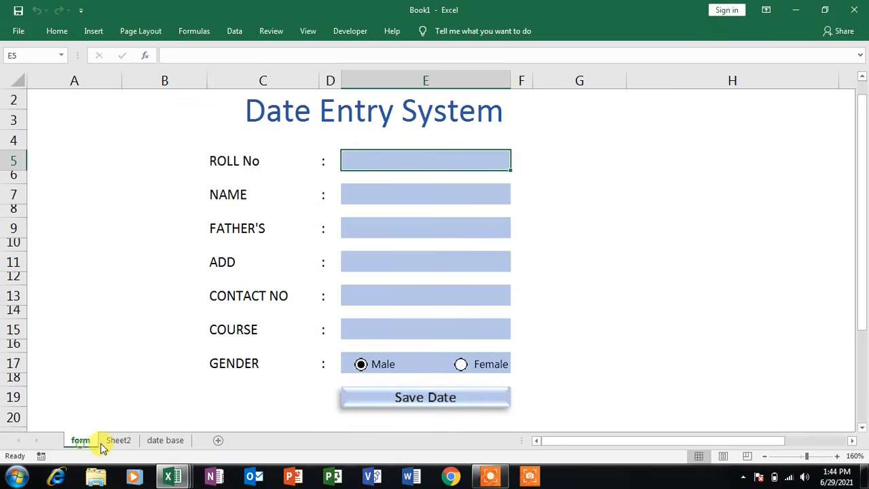
{"action": "left_click", "coordinate": [174, 474]}
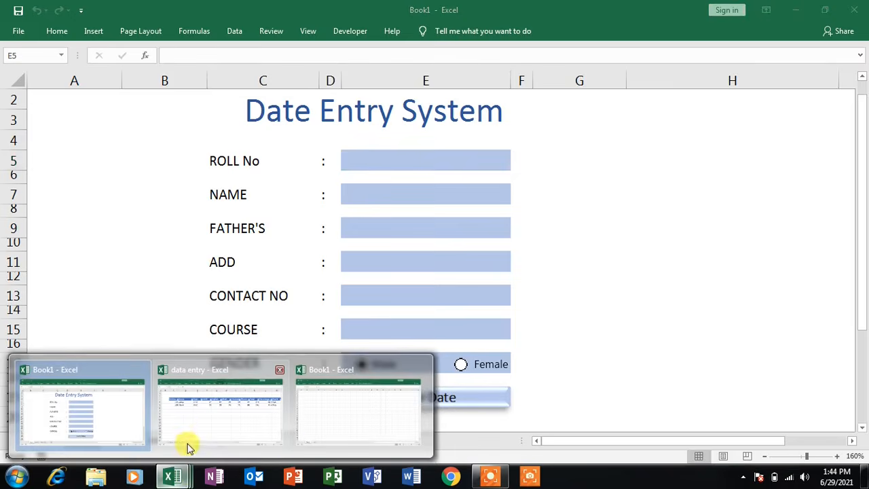
{"action": "left_click", "coordinate": [189, 448]}
{"action": "left_click", "coordinate": [91, 440]}
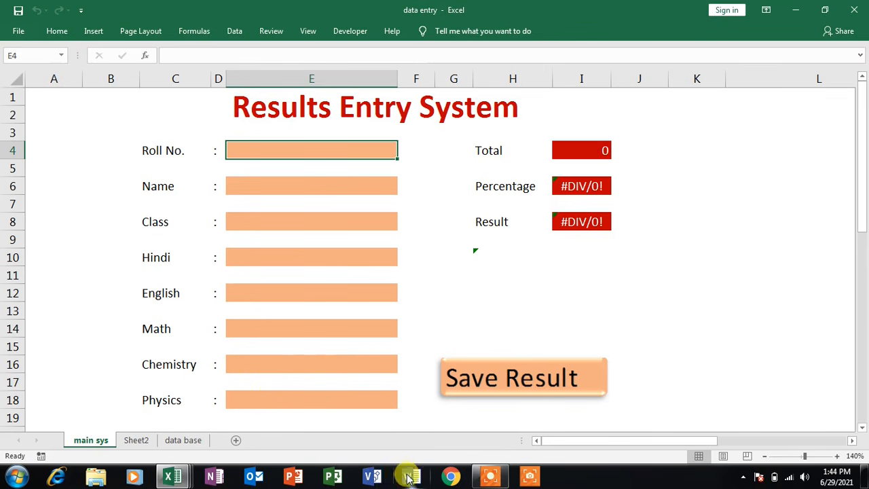
Step: Copy the field labels and colons from ROLL No to GENDER on the Date Entry System form
{"action": "left_click", "coordinate": [172, 478]}
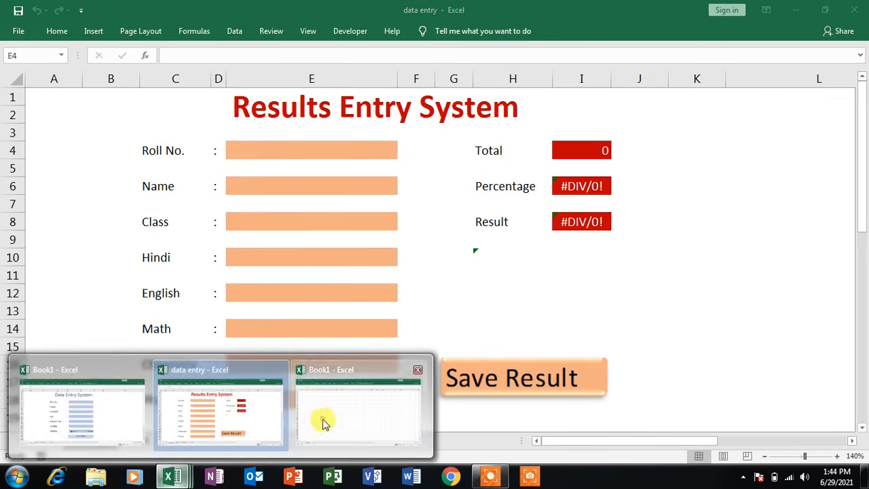
{"action": "left_click", "coordinate": [324, 421]}
{"action": "left_click", "coordinate": [173, 479]}
{"action": "left_click", "coordinate": [112, 428]}
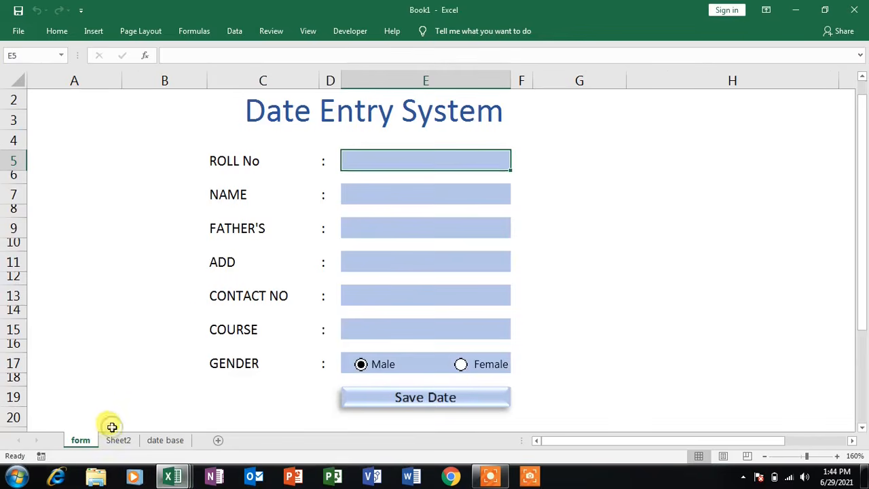
{"action": "left_click_drag", "start_coordinate": [221, 161], "coordinate": [326, 368]}
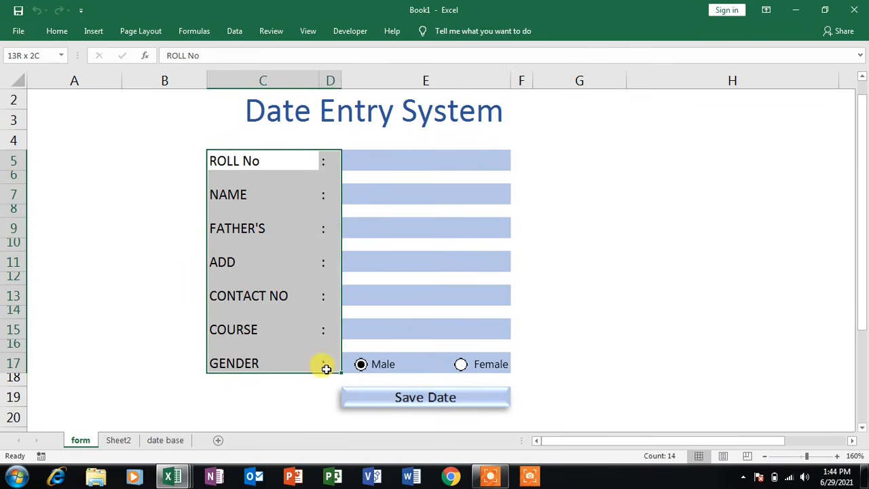
{"action": "key", "text": "ctrl+c"}
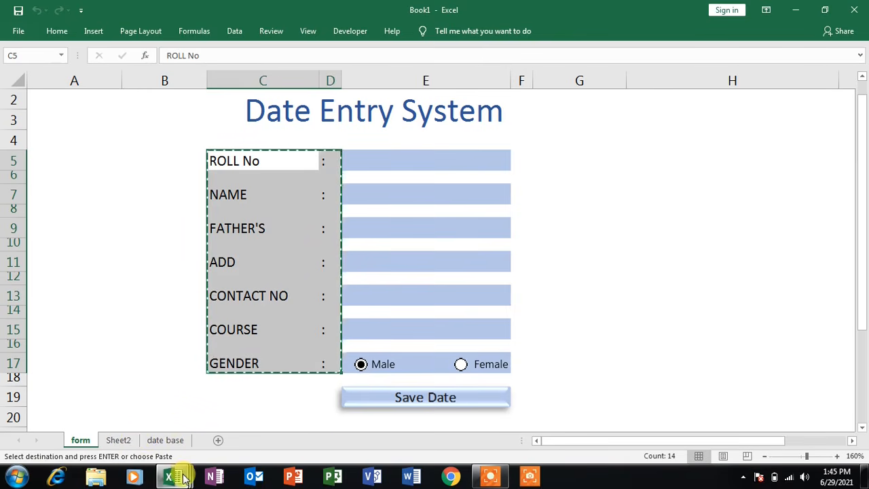
Step: Paste the copied labels and colons into the blank Book1 workbook, starting at cell C3 of Sheet1
{"action": "mouse_move", "coordinate": [173, 476]}
{"action": "left_click", "coordinate": [252, 430]}
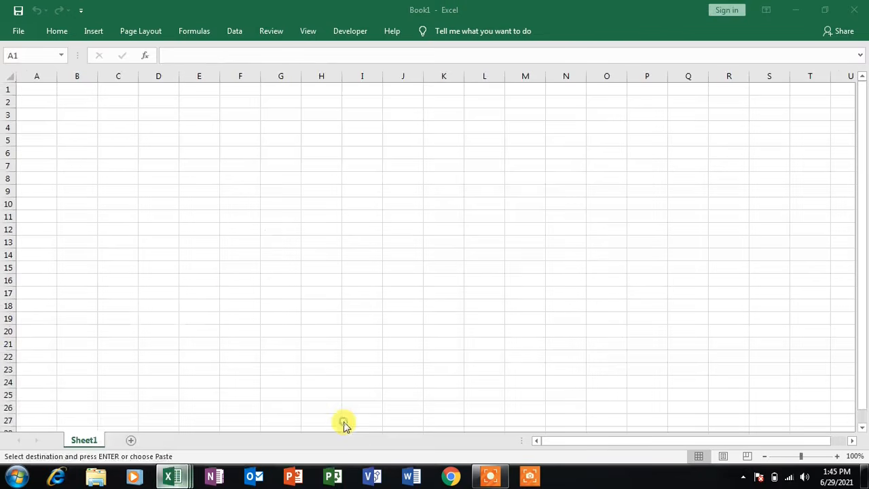
{"action": "left_click", "coordinate": [837, 456]}
{"action": "left_click", "coordinate": [837, 455]}
{"action": "left_click", "coordinate": [837, 456]}
{"action": "left_click", "coordinate": [837, 455]}
{"action": "left_click", "coordinate": [837, 456]}
{"action": "left_click", "coordinate": [838, 455]}
{"action": "left_click", "coordinate": [837, 455]}
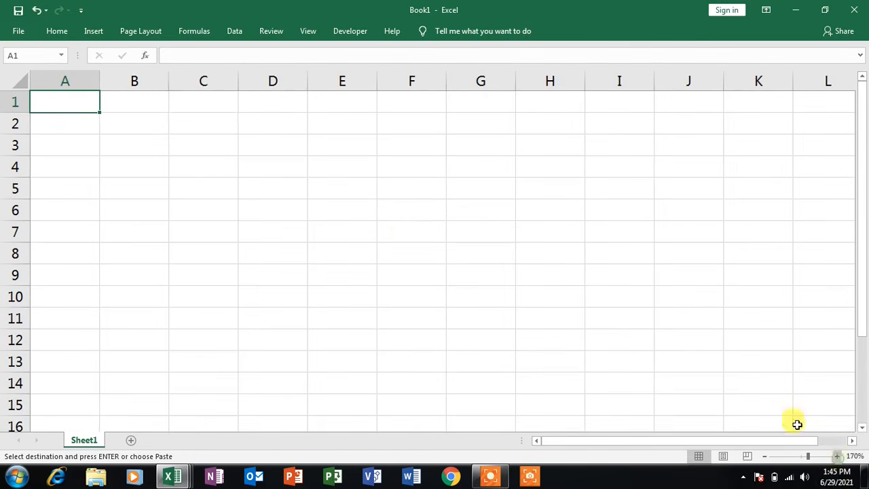
{"action": "left_click", "coordinate": [202, 142]}
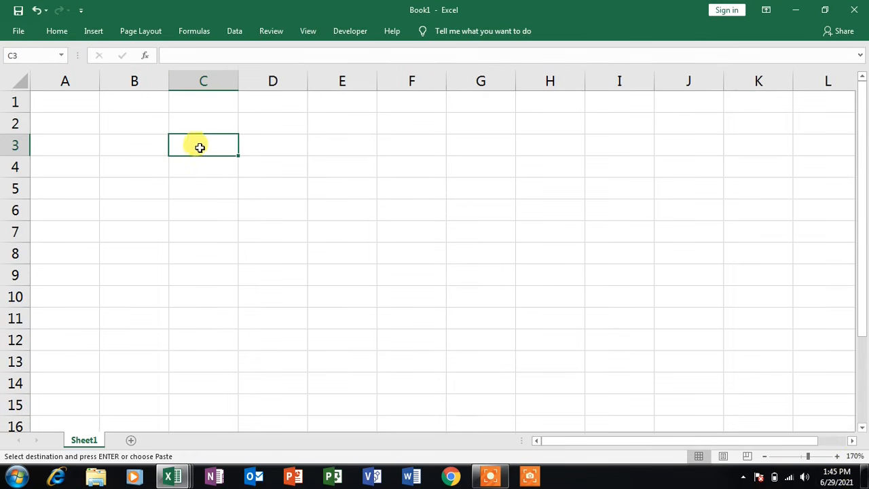
{"action": "key", "text": "ctrl+v"}
{"action": "left_click", "coordinate": [552, 231]}
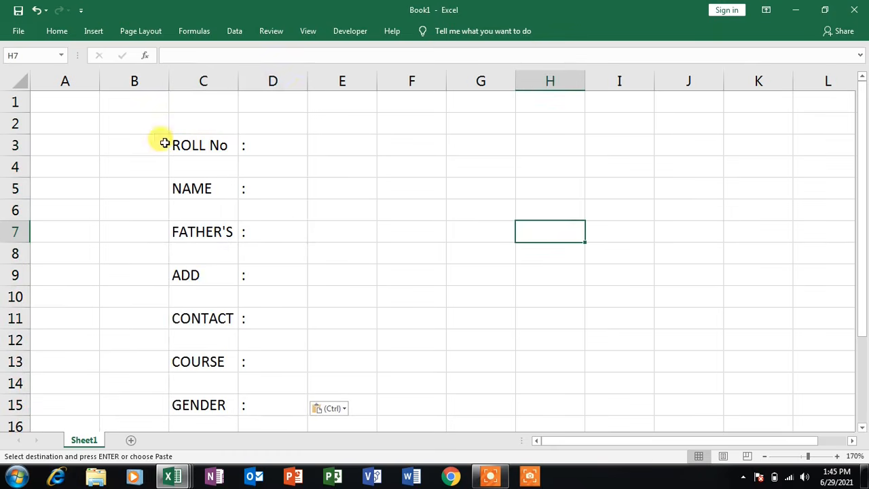
Step: Narrow column D to fit the colons and widen column E to about twice its width for the input cells
{"action": "left_click_drag", "start_coordinate": [307, 81], "coordinate": [268, 91]}
{"action": "left_click", "coordinate": [317, 142]}
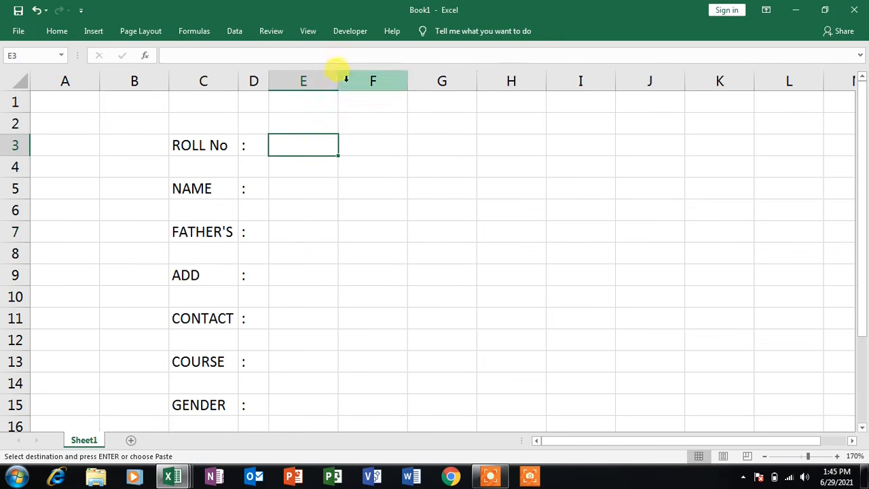
{"action": "left_click_drag", "start_coordinate": [339, 76], "coordinate": [409, 93]}
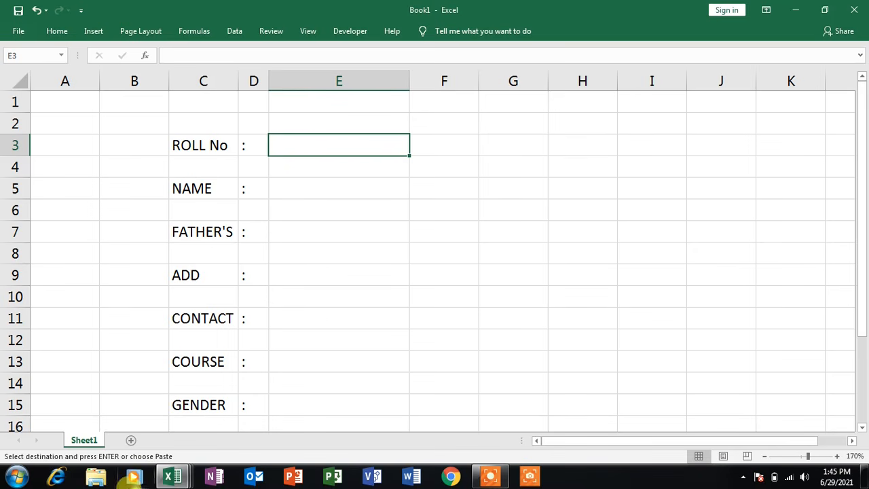
Step: Switch to the finished Date Entry System form and enter 23 as the roll number to test its cell formatting
{"action": "mouse_move", "coordinate": [172, 475]}
{"action": "left_click", "coordinate": [105, 415]}
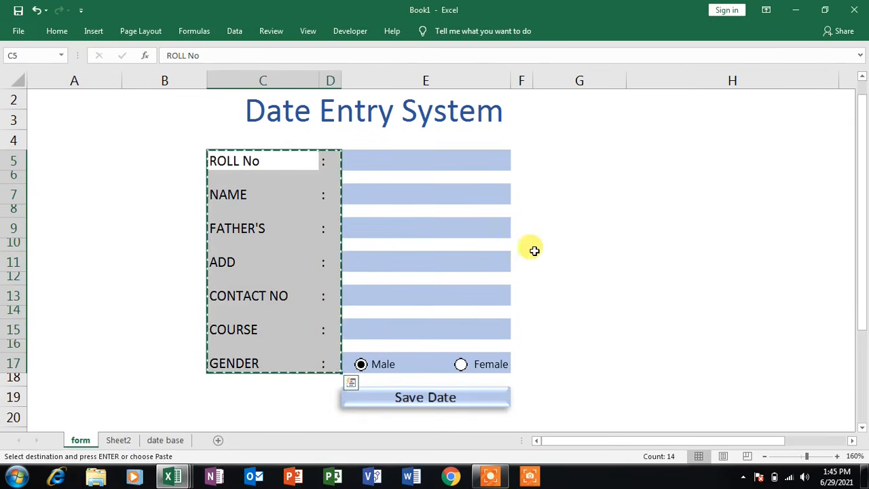
{"action": "key", "text": "Escape"}
{"action": "left_click", "coordinate": [597, 195]}
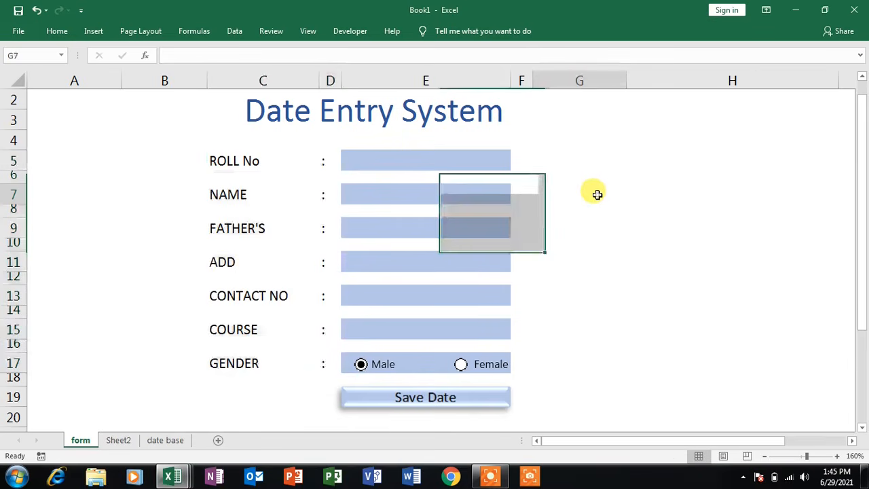
{"action": "left_click", "coordinate": [406, 161]}
{"action": "type", "text": "23"}
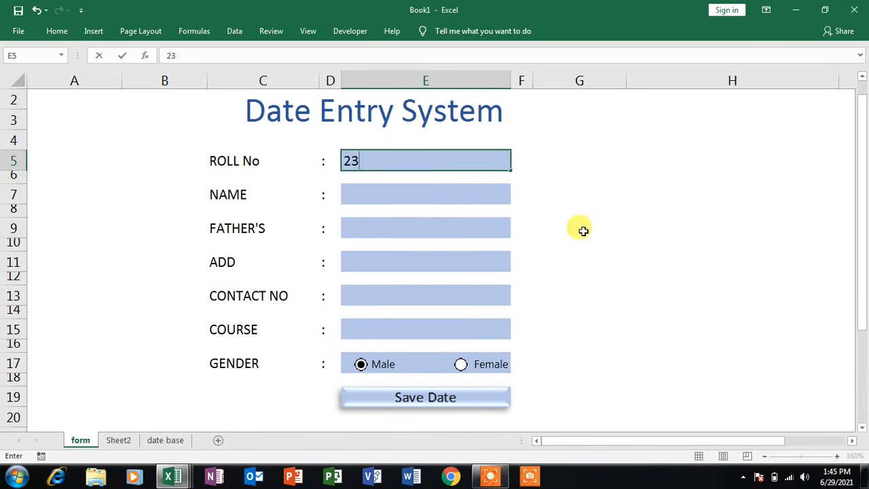
{"action": "left_click", "coordinate": [582, 229]}
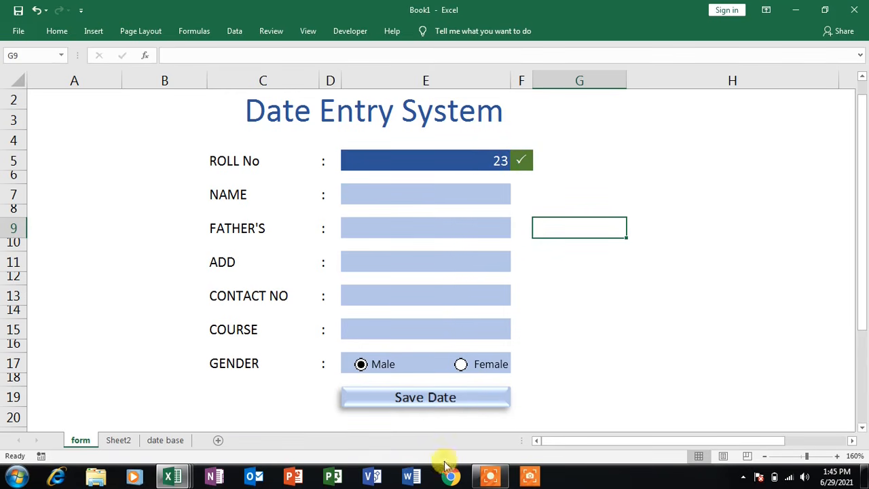
Step: In the new form workbook, select the input cells E3, E5, E7, E9, E11, E13 and E15 together
{"action": "left_click", "coordinate": [190, 476]}
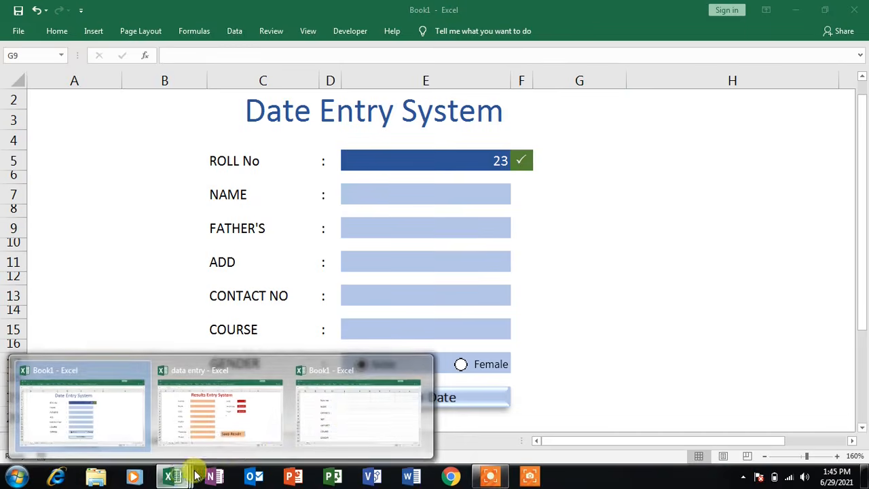
{"action": "left_click", "coordinate": [344, 411]}
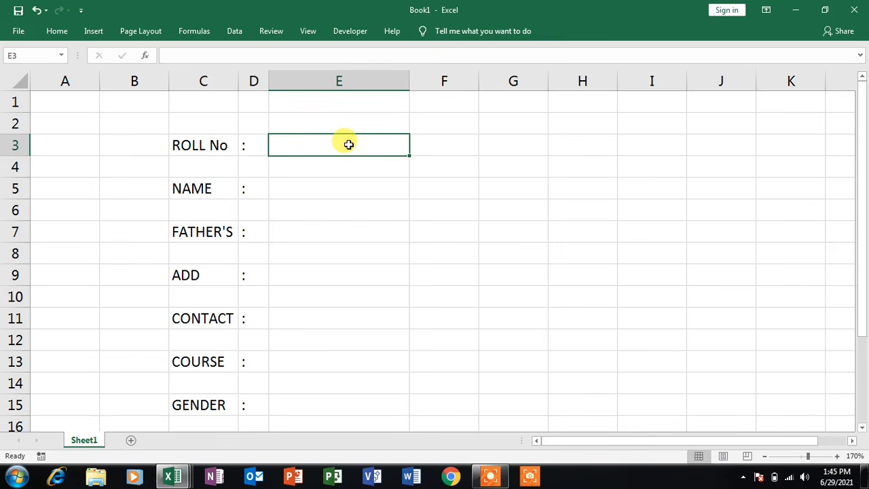
{"action": "left_click", "coordinate": [315, 189], "text": "ctrl"}
{"action": "left_click", "coordinate": [304, 233], "text": "ctrl"}
{"action": "left_click", "coordinate": [300, 275], "text": "ctrl"}
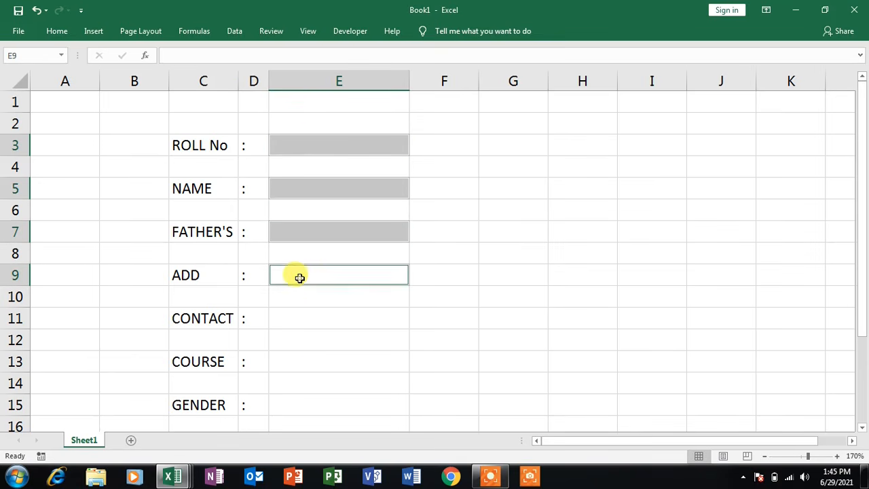
{"action": "left_click", "coordinate": [307, 318], "text": "ctrl"}
{"action": "left_click", "coordinate": [314, 362], "text": "ctrl"}
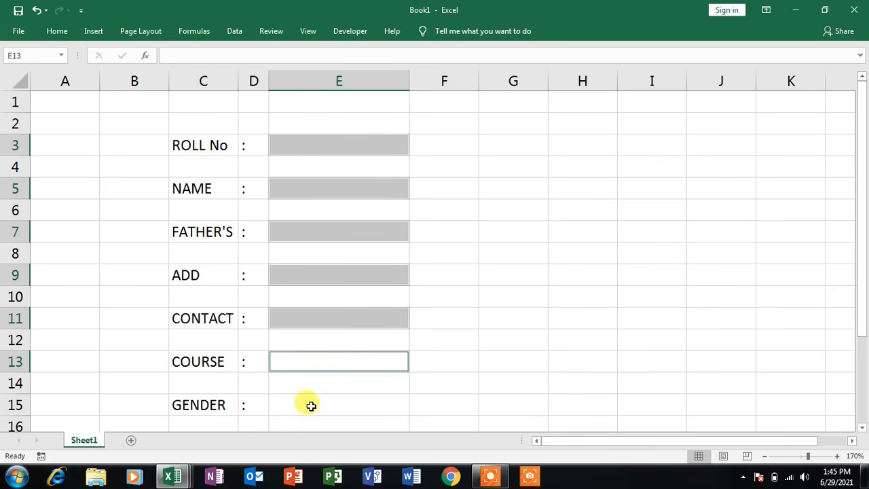
{"action": "left_click", "coordinate": [312, 405], "text": "ctrl"}
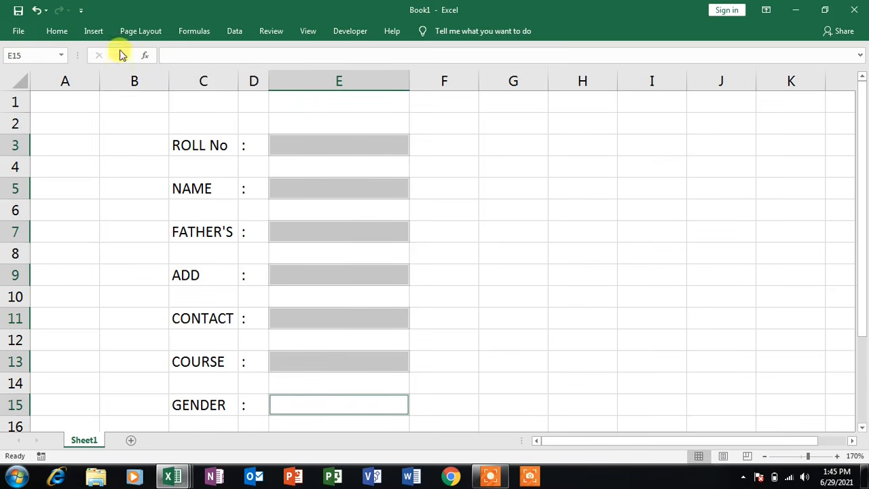
Step: Create a new conditional formatting rule for the selected input cells that formats only blank cells
{"action": "left_click", "coordinate": [60, 30]}
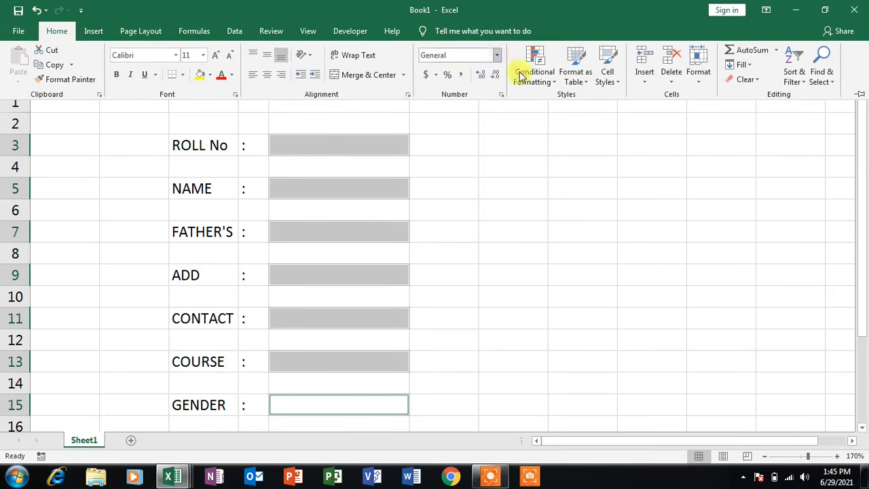
{"action": "left_click", "coordinate": [551, 80]}
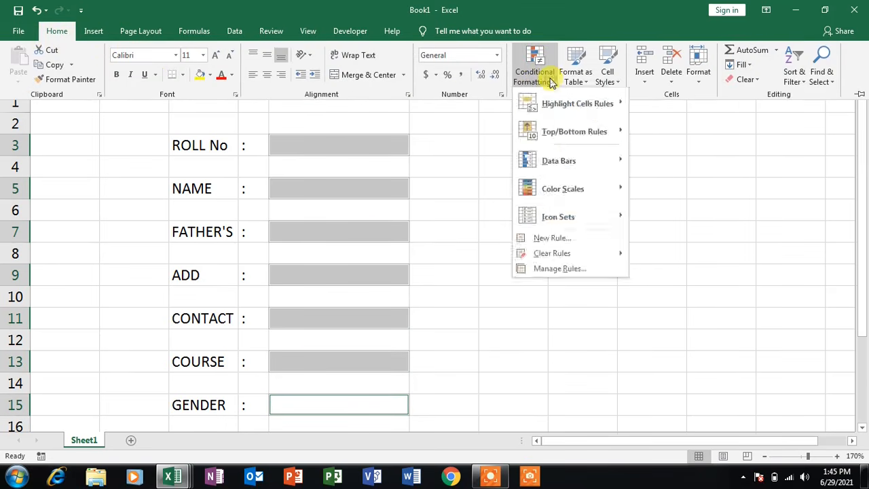
{"action": "mouse_move", "coordinate": [554, 103]}
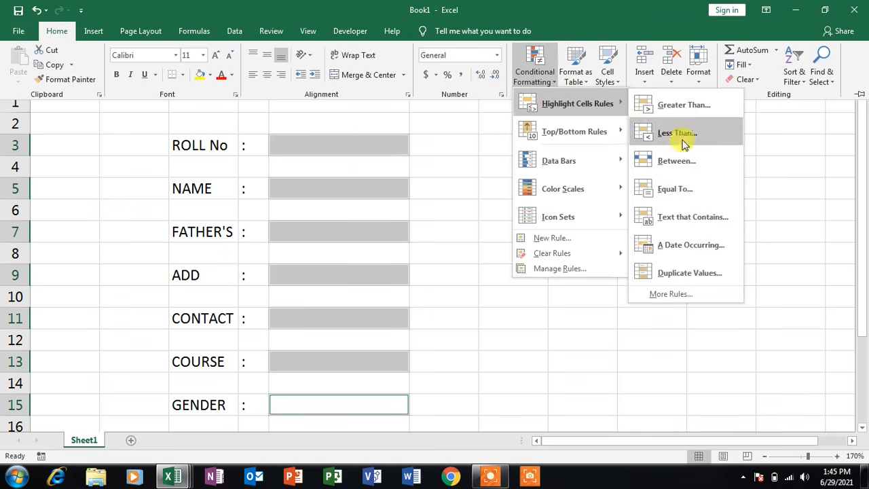
{"action": "left_click", "coordinate": [664, 294]}
{"action": "left_click_drag", "start_coordinate": [494, 210], "coordinate": [630, 102]}
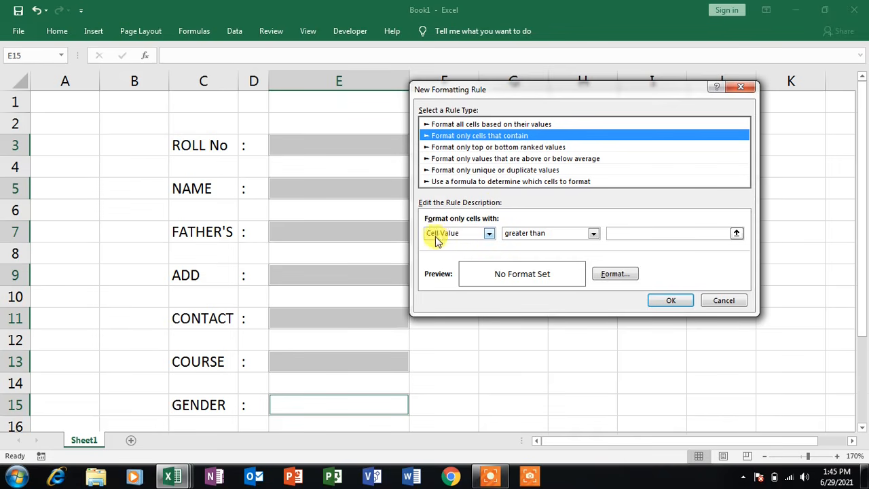
{"action": "left_click", "coordinate": [488, 235]}
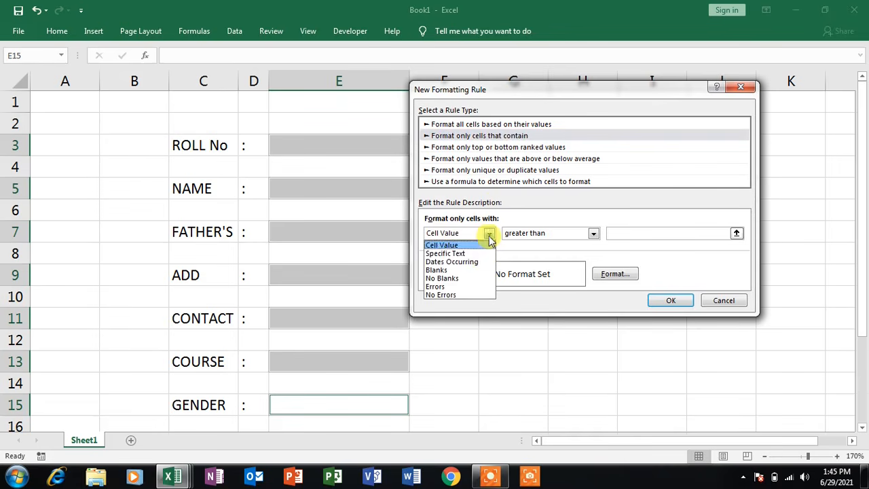
{"action": "left_click", "coordinate": [437, 271]}
Step: Give the blank-cells rule a light blue fill and apply it to the selected input cells
{"action": "left_click", "coordinate": [615, 273]}
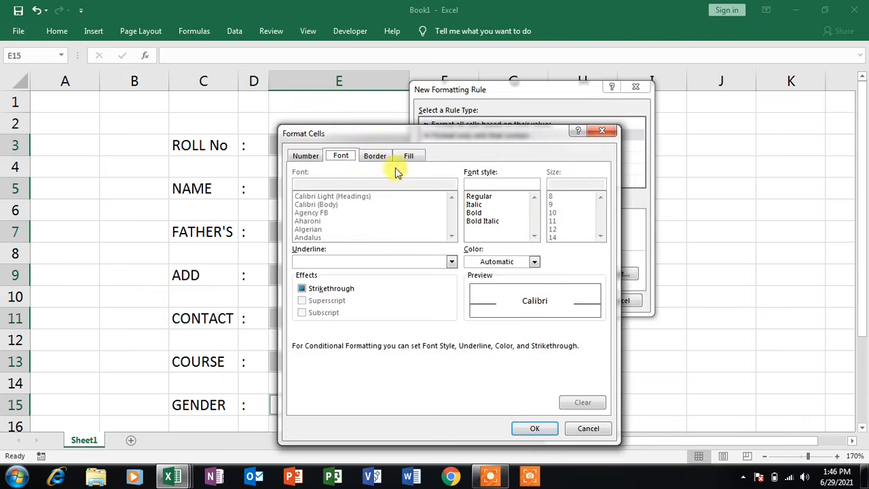
{"action": "left_click", "coordinate": [409, 157]}
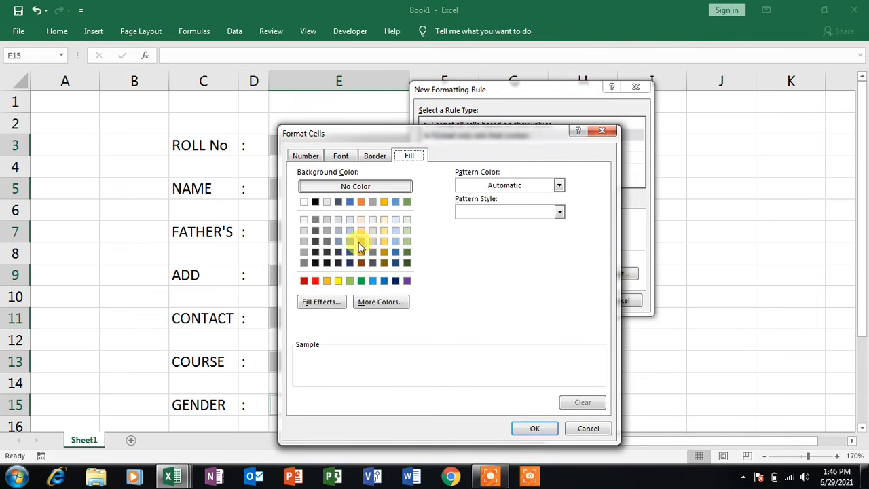
{"action": "left_click_drag", "start_coordinate": [424, 136], "coordinate": [600, 110]}
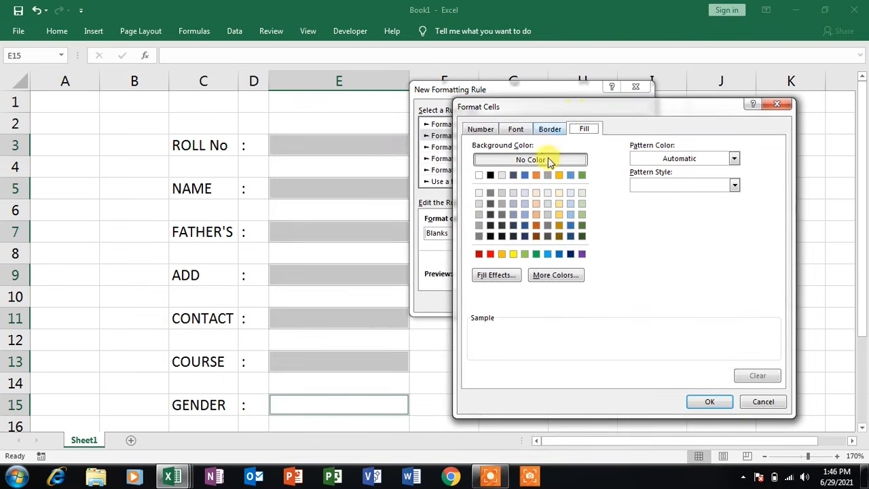
{"action": "left_click", "coordinate": [526, 214]}
{"action": "left_click", "coordinate": [525, 204]}
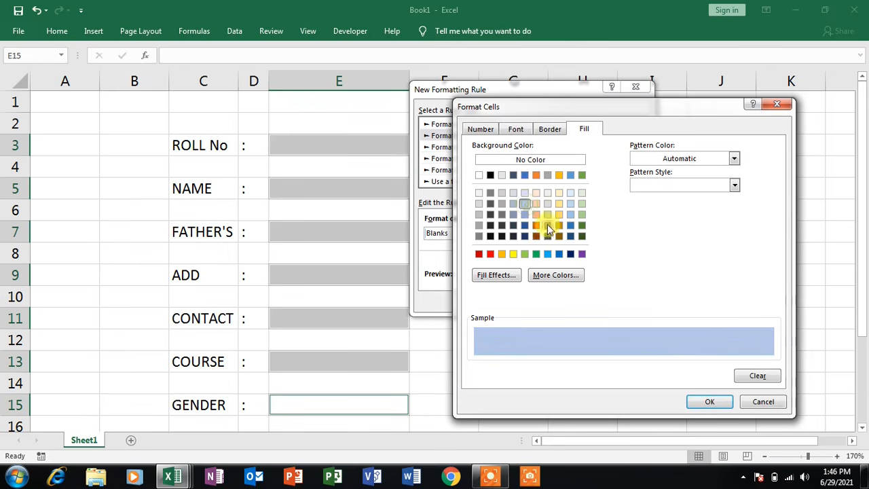
{"action": "left_click", "coordinate": [706, 402]}
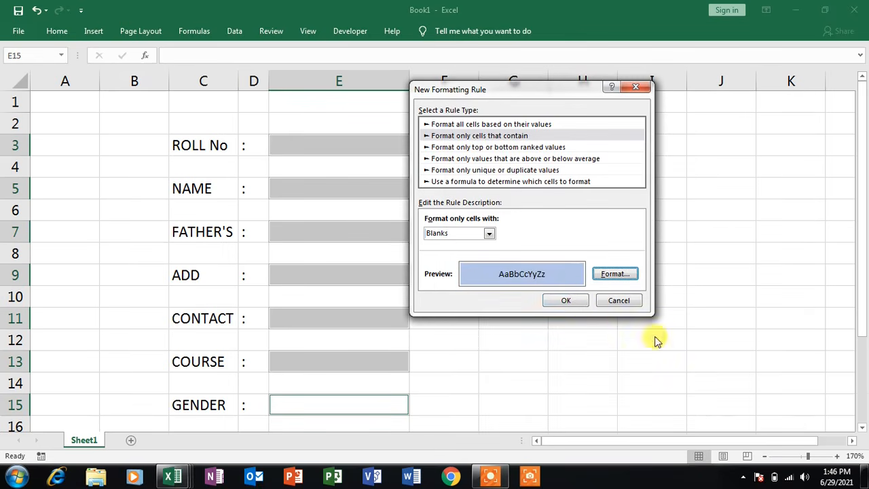
{"action": "left_click", "coordinate": [576, 300]}
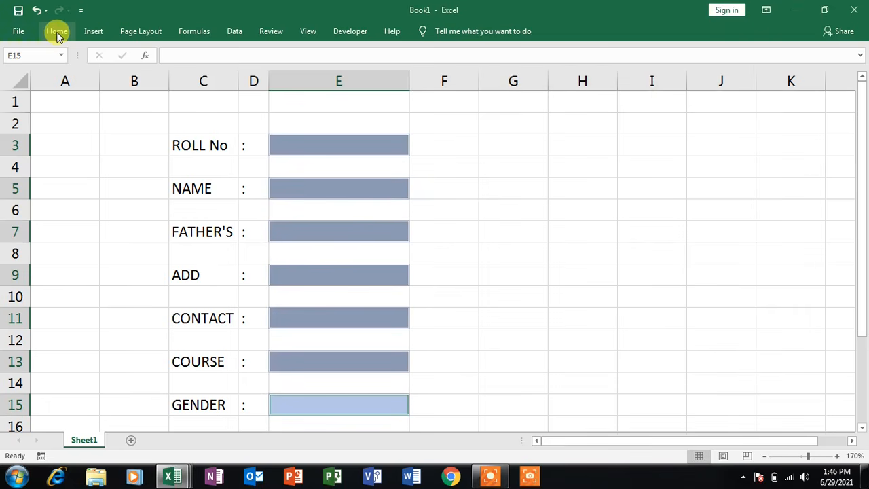
Step: Create a second conditional formatting rule for the selected input cells that formats only cells with No Blanks
{"action": "left_click", "coordinate": [57, 33]}
{"action": "left_click", "coordinate": [59, 31]}
{"action": "left_click", "coordinate": [59, 31]}
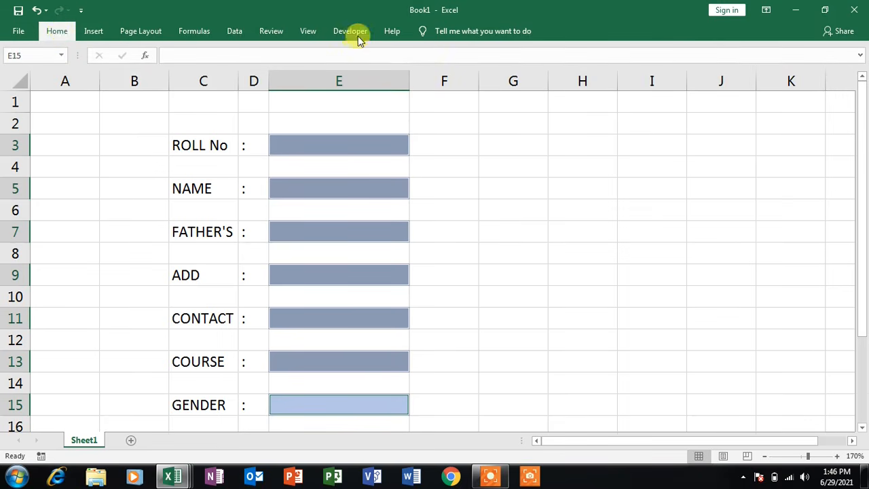
{"action": "left_click", "coordinate": [43, 31]}
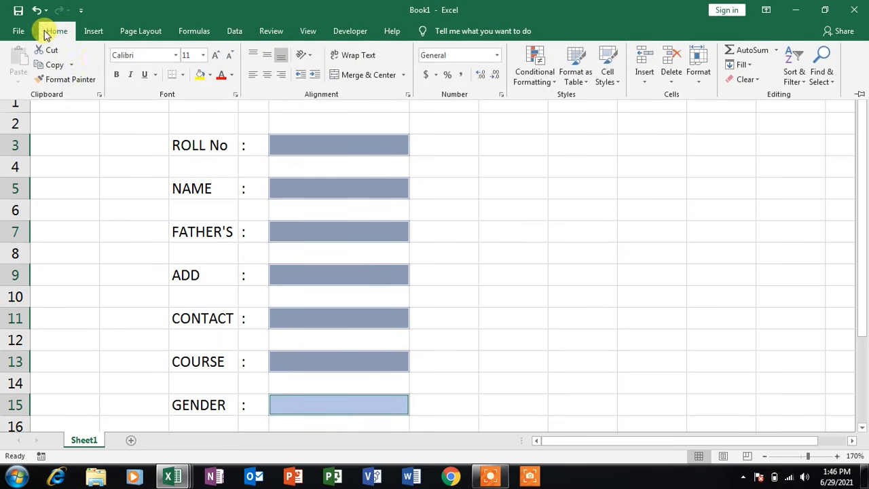
{"action": "left_click", "coordinate": [534, 78]}
{"action": "mouse_move", "coordinate": [565, 103]}
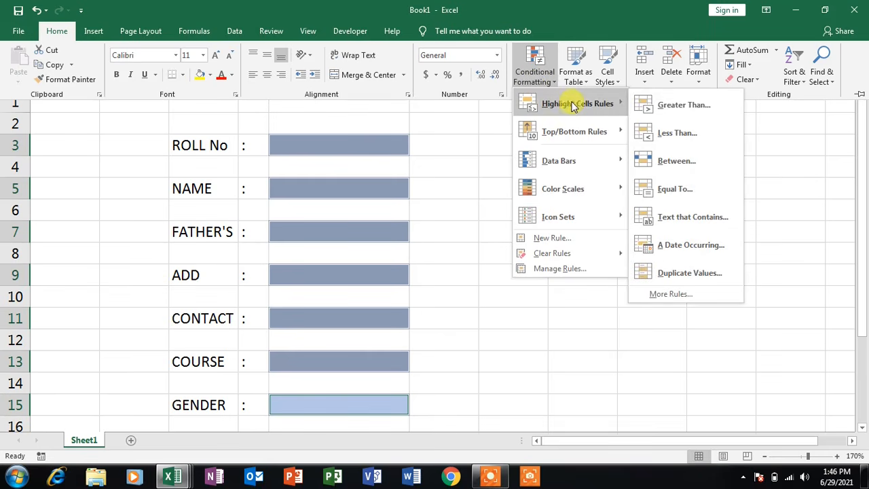
{"action": "left_click", "coordinate": [671, 294]}
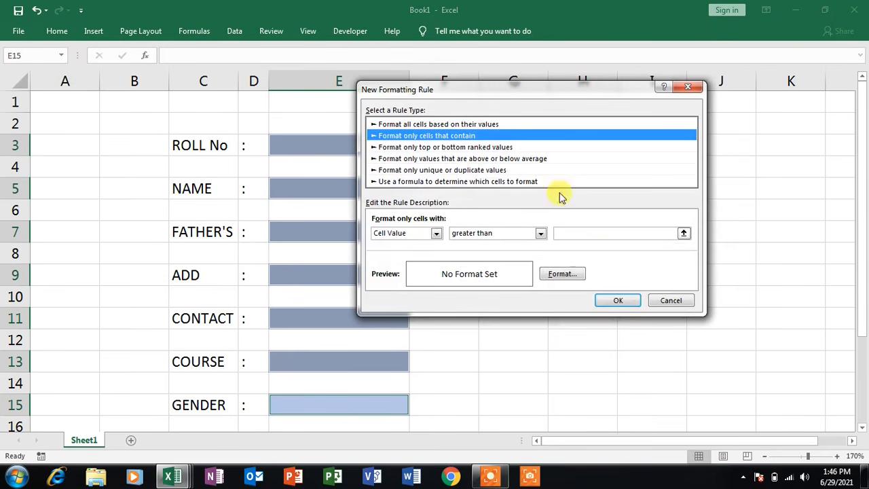
{"action": "left_click", "coordinate": [437, 235]}
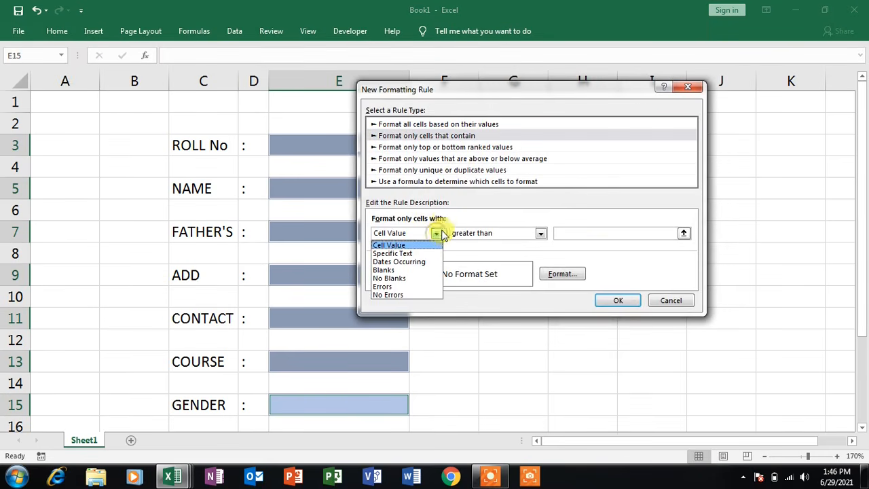
{"action": "left_click", "coordinate": [390, 279]}
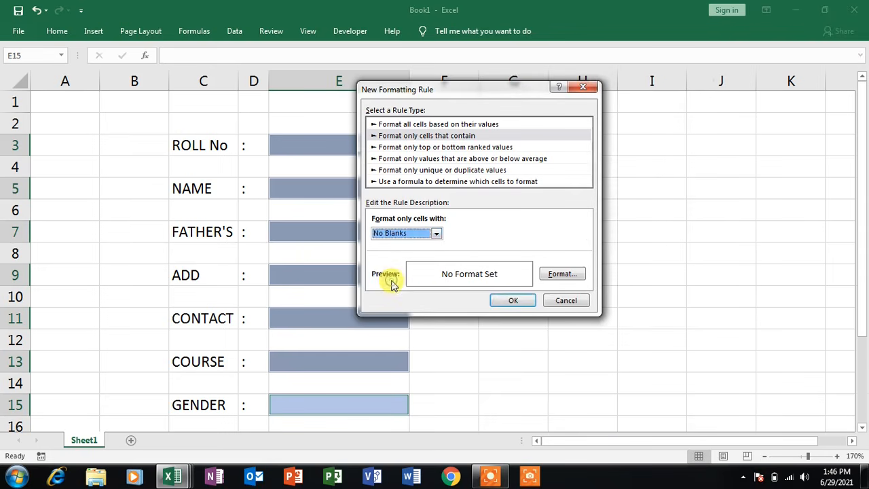
Step: Give the No Blanks rule a dark blue fill with white font colour and apply it to the input cells
{"action": "left_click", "coordinate": [562, 274]}
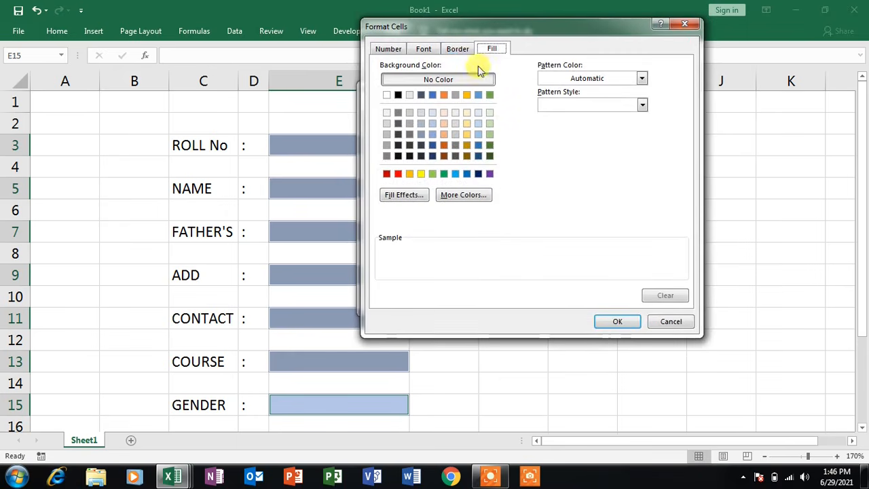
{"action": "left_click", "coordinate": [432, 145]}
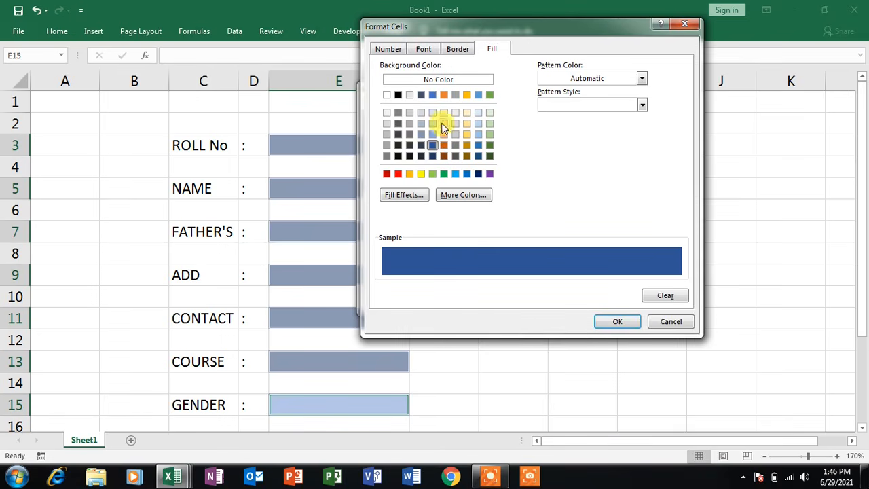
{"action": "left_click", "coordinate": [423, 49]}
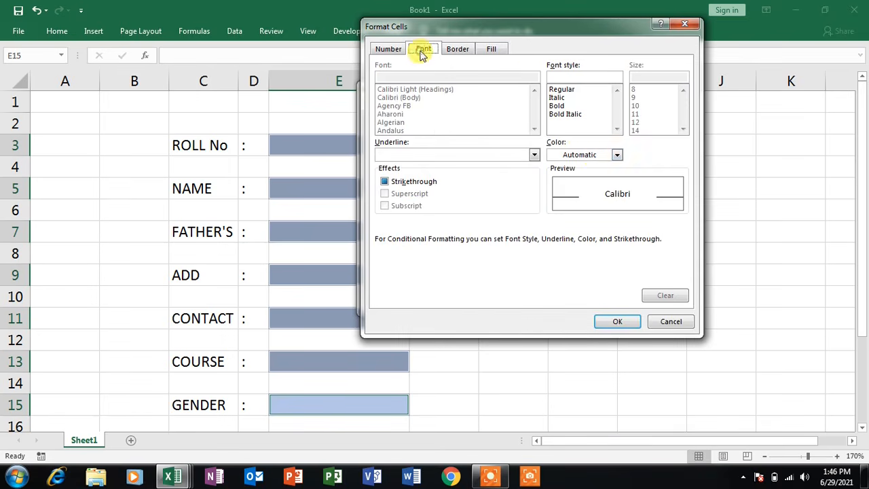
{"action": "left_click", "coordinate": [601, 155]}
{"action": "left_click", "coordinate": [558, 197]}
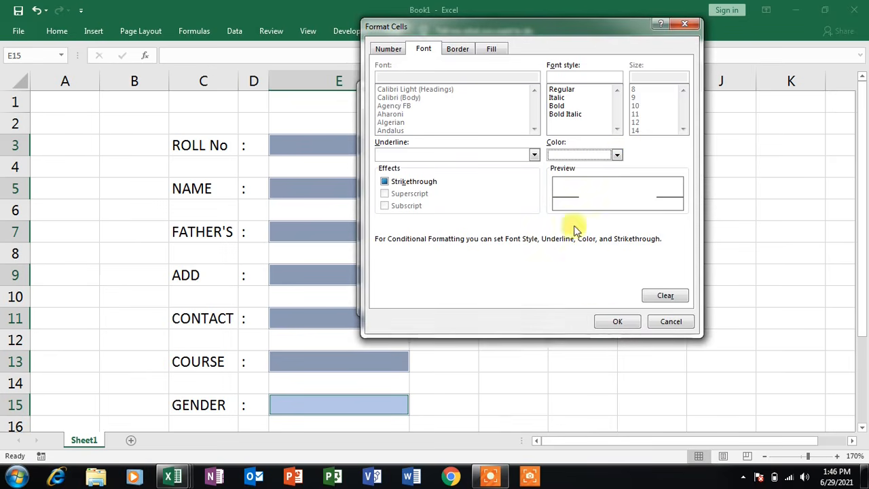
{"action": "left_click", "coordinate": [616, 322]}
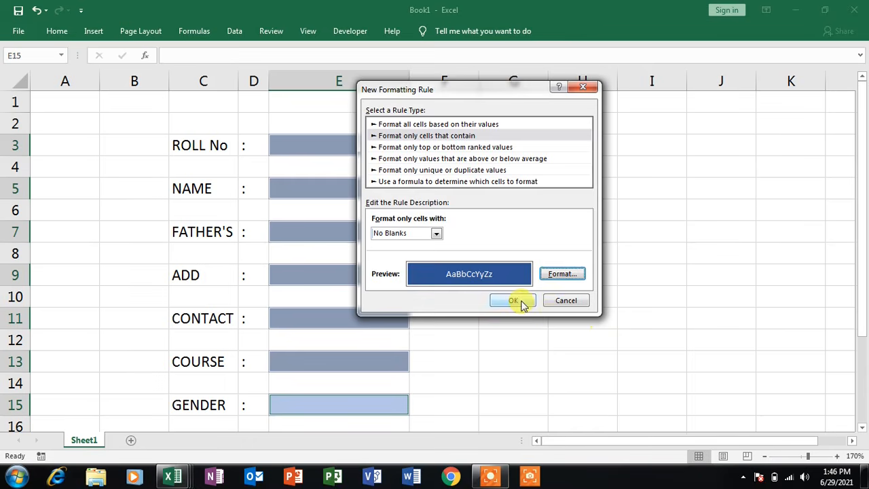
{"action": "left_click", "coordinate": [523, 305]}
{"action": "left_click", "coordinate": [510, 266]}
{"action": "left_click", "coordinate": [358, 148]}
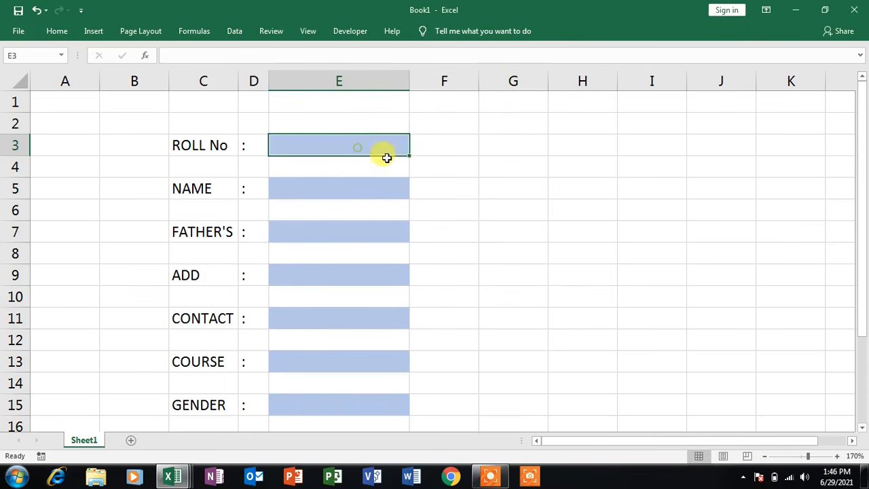
{"action": "left_click", "coordinate": [602, 261]}
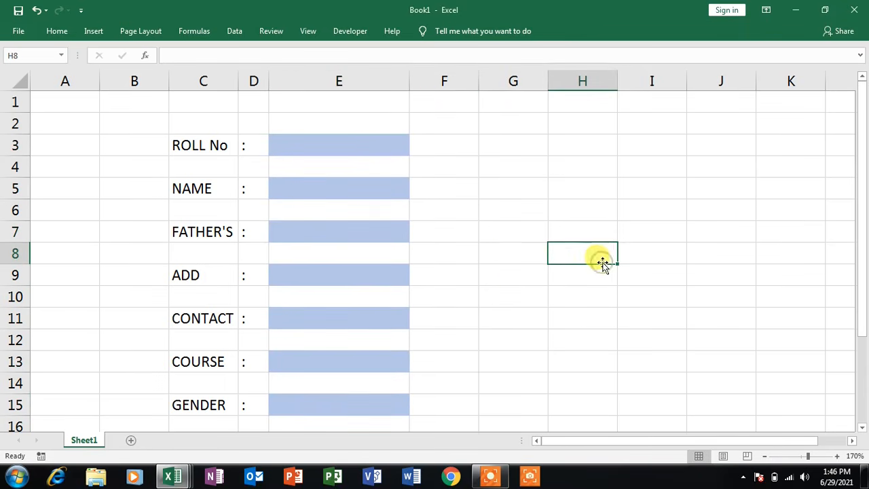
Step: Test the formatting by entering 2334 in the ROLL No cell and ffff in the NAME cell
{"action": "left_click", "coordinate": [371, 141]}
{"action": "type", "text": "2334"}
{"action": "left_click", "coordinate": [499, 215]}
{"action": "left_click", "coordinate": [346, 191]}
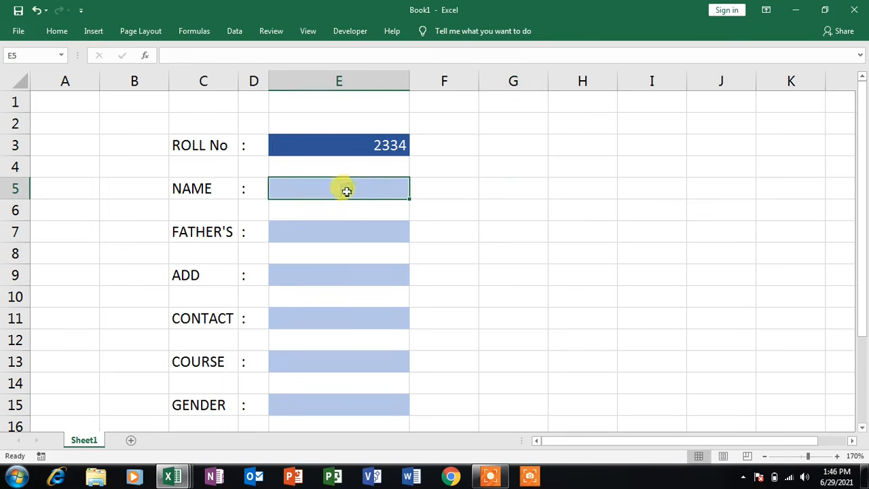
{"action": "type", "text": "ffff"}
{"action": "left_click", "coordinate": [516, 257]}
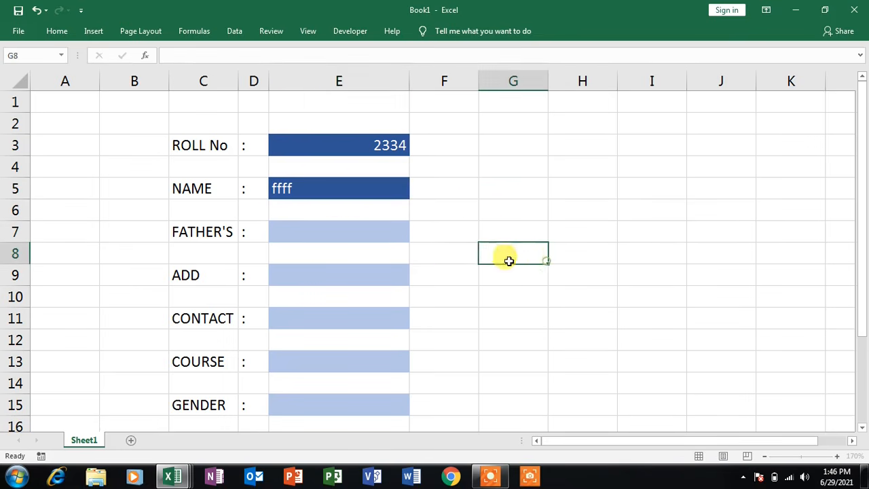
Step: Fill the remaining text cells with sample entries: eee for FATHER'S, dfdf for CONTACT and dfd for ADD
{"action": "left_click", "coordinate": [341, 234]}
{"action": "type", "text": "eee"}
{"action": "left_click", "coordinate": [344, 276]}
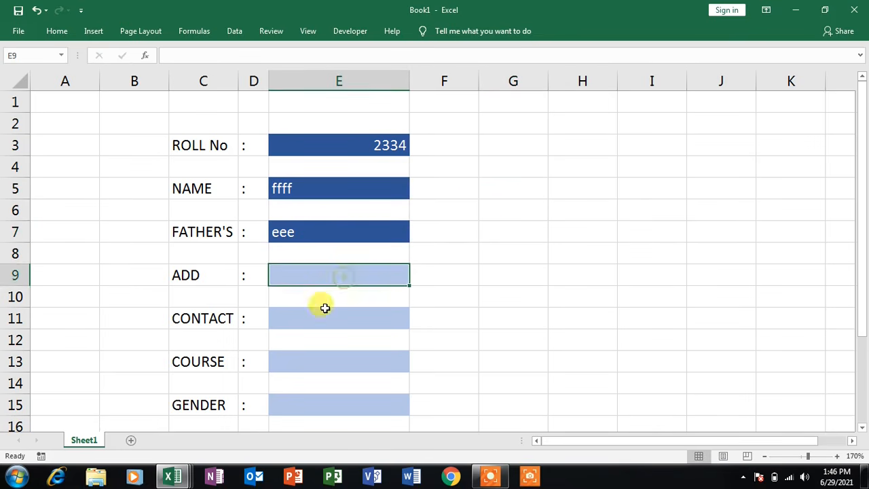
{"action": "left_click", "coordinate": [320, 316]}
{"action": "type", "text": "dfdf"}
{"action": "left_click", "coordinate": [330, 280]}
{"action": "type", "text": "df"}
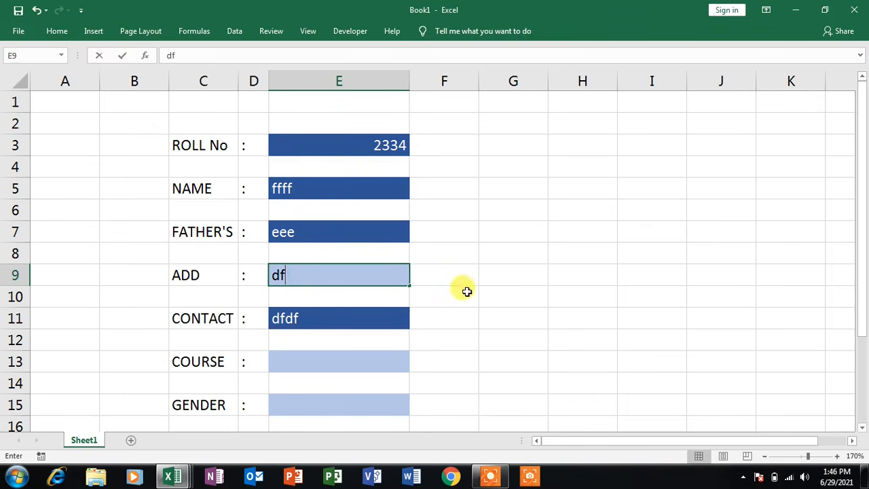
{"action": "type", "text": "d"}
{"action": "left_click", "coordinate": [487, 299]}
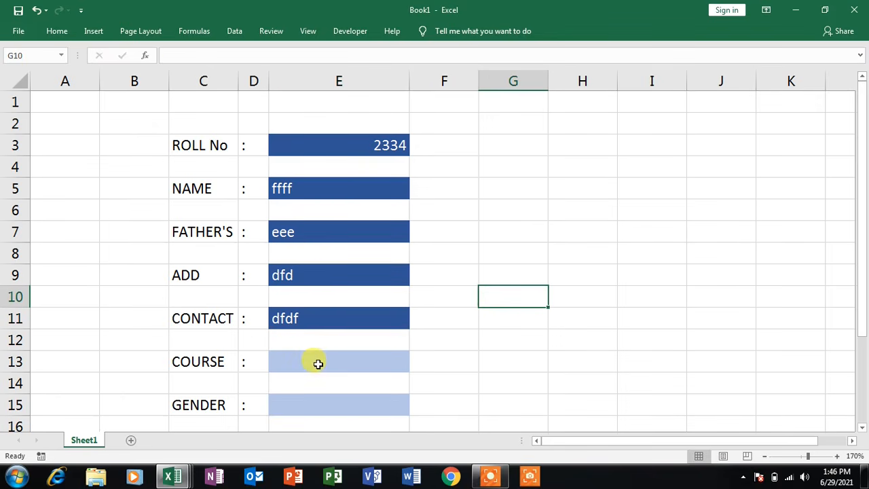
Step: Add list data validation to the COURSE input cell E13 with the source Selecet Course, BASIC,DTP,TALLY,HARDWARE
{"action": "left_click", "coordinate": [318, 363]}
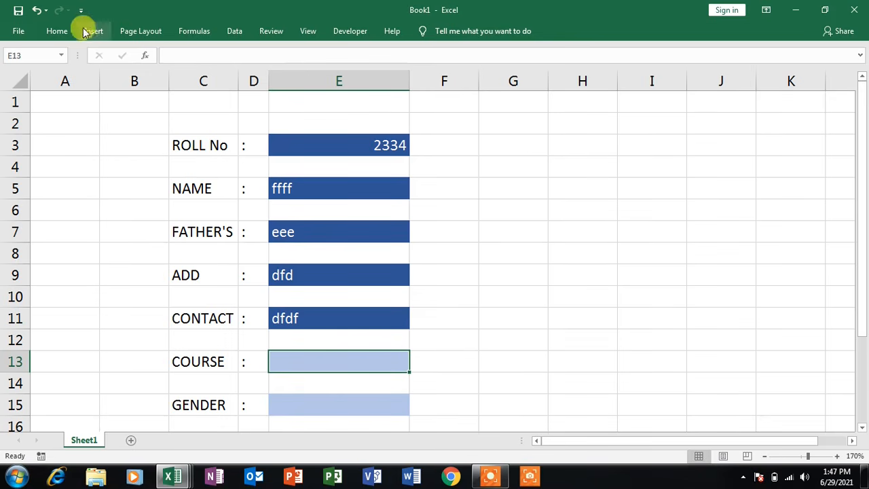
{"action": "left_click", "coordinate": [235, 32]}
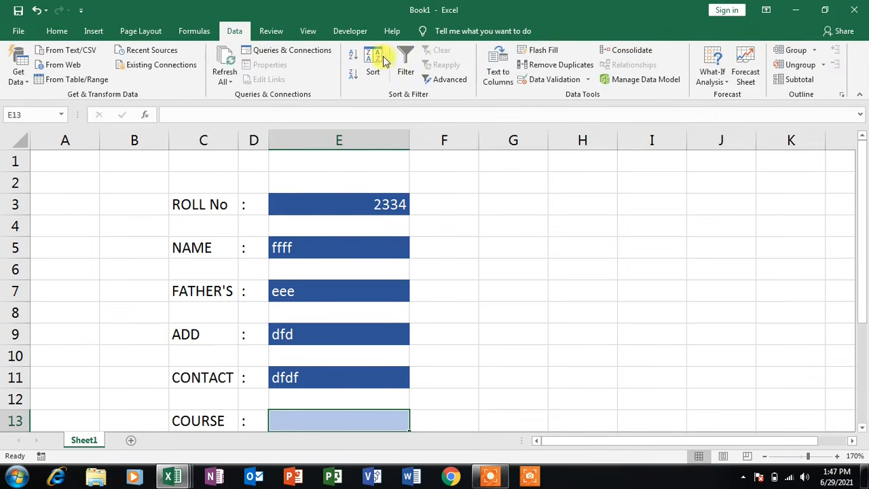
{"action": "left_click", "coordinate": [573, 81]}
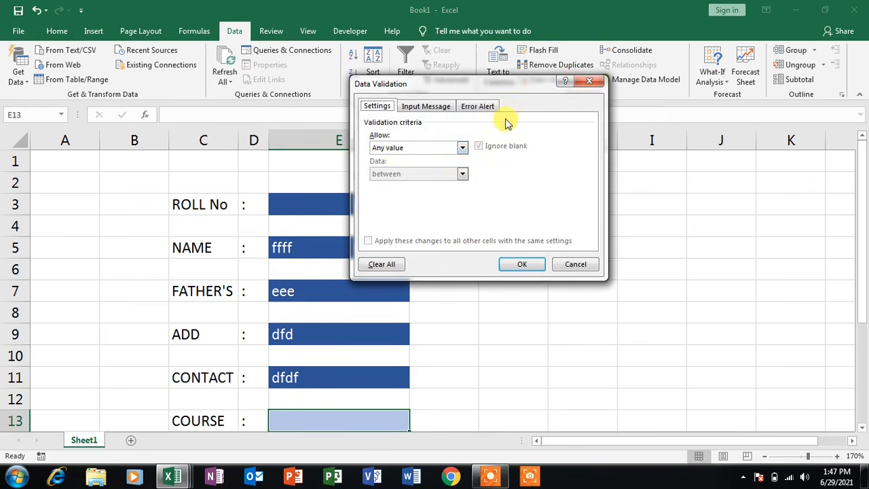
{"action": "left_click", "coordinate": [402, 150]}
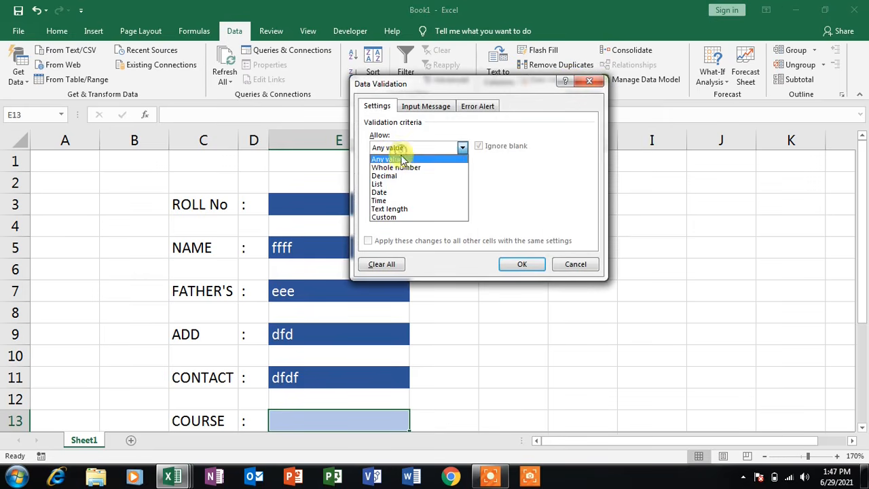
{"action": "left_click", "coordinate": [389, 186]}
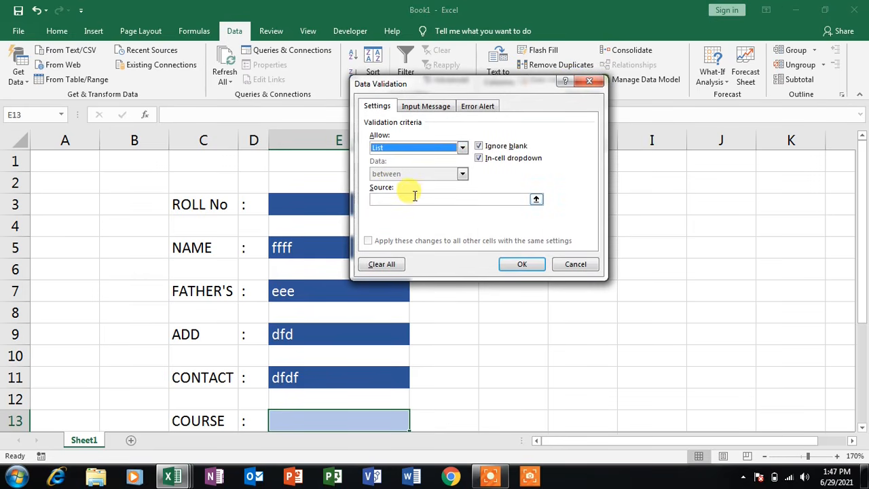
{"action": "left_click", "coordinate": [436, 198]}
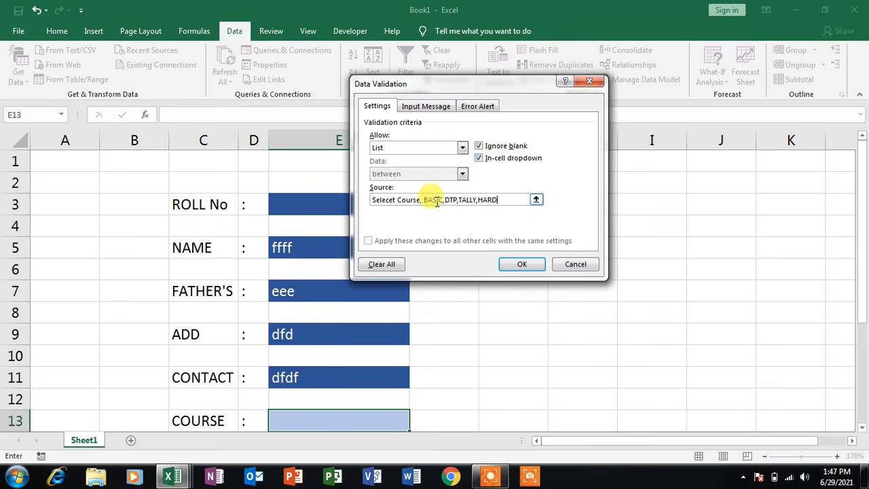
{"action": "left_click", "coordinate": [531, 269]}
{"action": "left_click", "coordinate": [520, 316]}
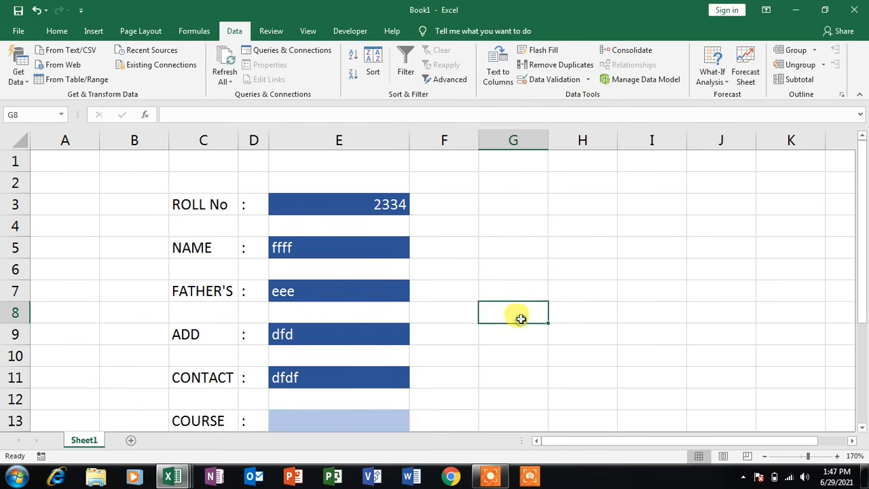
Step: Choose BASIC from the drop-down list in the COURSE input cell
{"action": "scroll", "coordinate": [475, 332], "scroll_direction": "down", "scroll_amount": 1}
{"action": "left_click", "coordinate": [413, 360]}
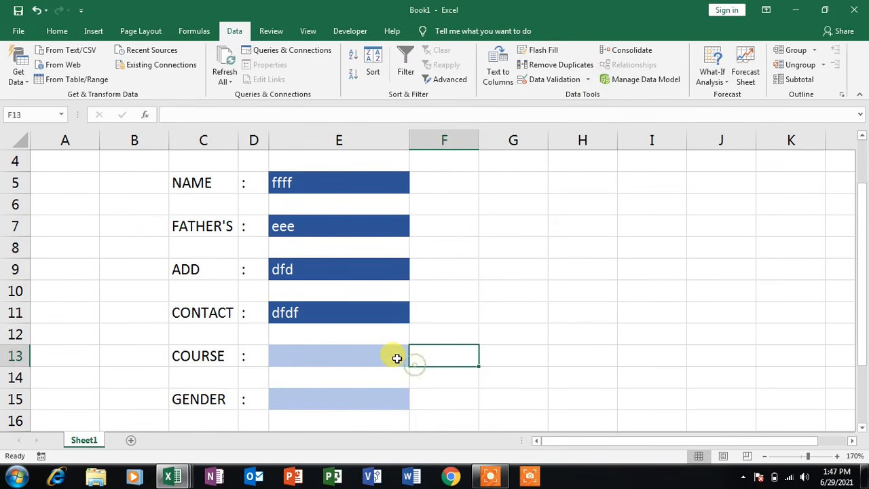
{"action": "left_click", "coordinate": [396, 357]}
{"action": "left_click", "coordinate": [415, 360]}
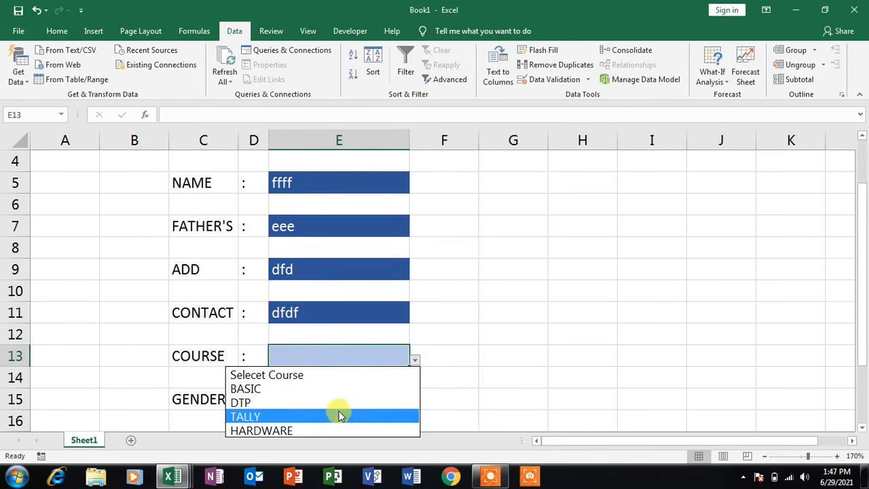
{"action": "left_click", "coordinate": [344, 390]}
{"action": "left_click", "coordinate": [507, 340]}
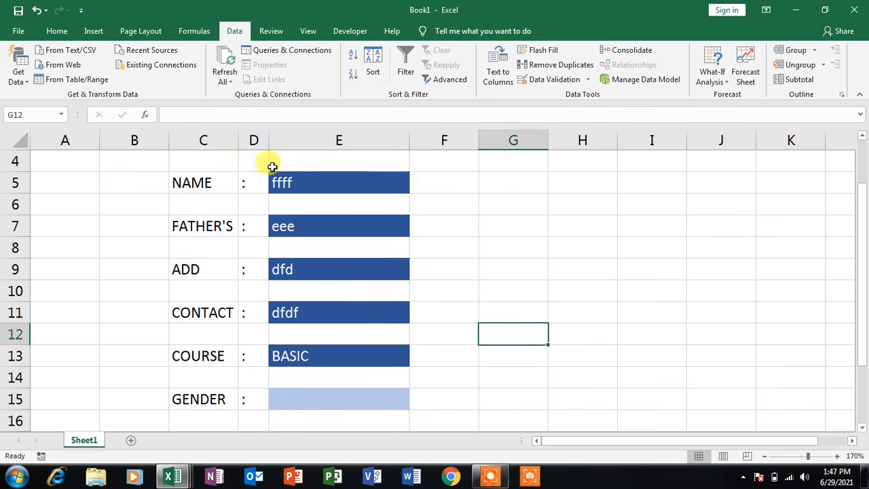
{"action": "left_click", "coordinate": [439, 181]}
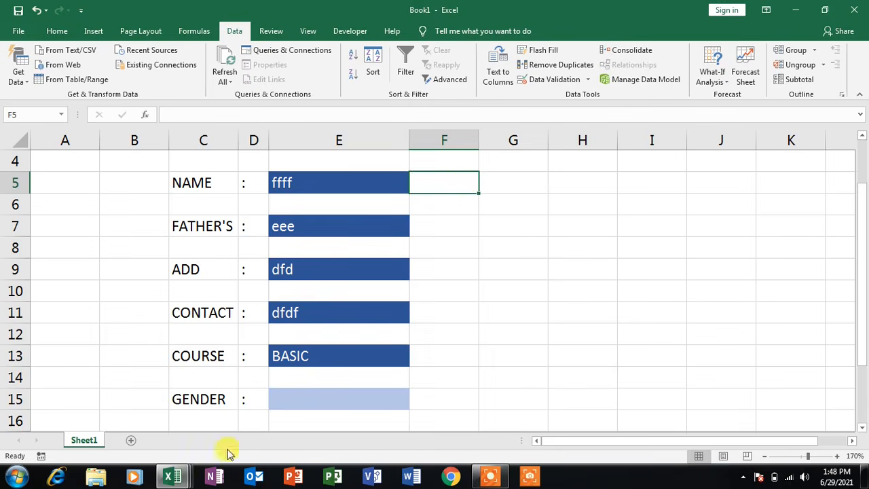
Step: Using the finished form in the other workbook as reference, enter the formula =IF(E5="","","P") in F5 beside the NAME input
{"action": "mouse_move", "coordinate": [172, 474]}
{"action": "left_click", "coordinate": [140, 390]}
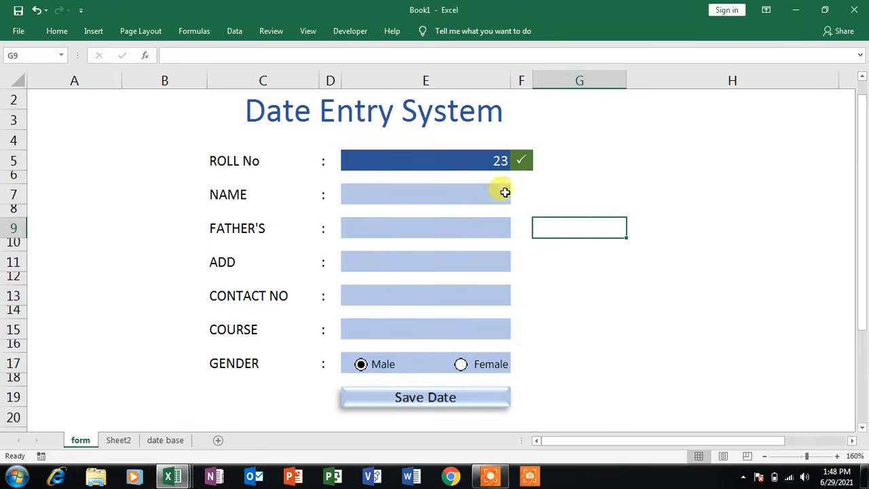
{"action": "left_click", "coordinate": [181, 477]}
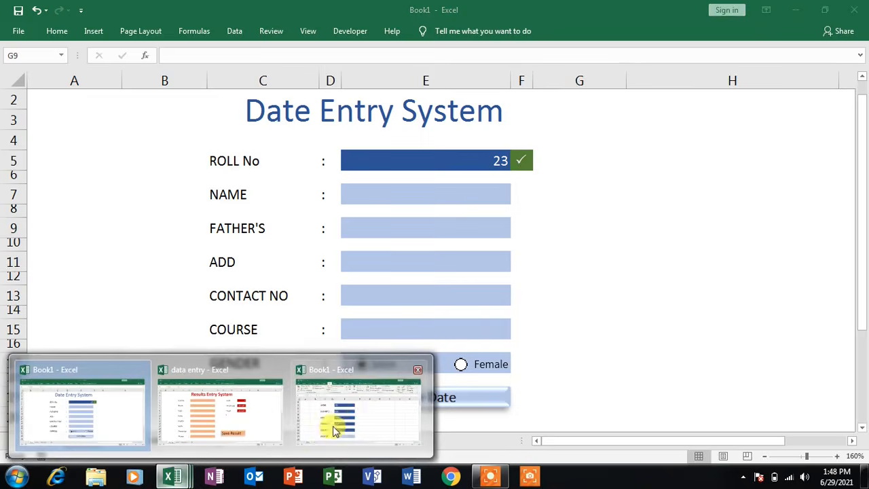
{"action": "left_click", "coordinate": [343, 424]}
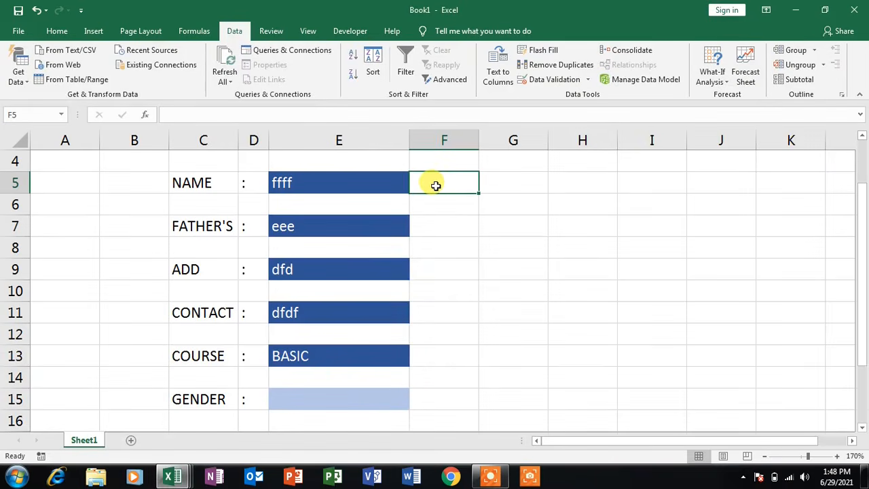
{"action": "type", "text": "="}
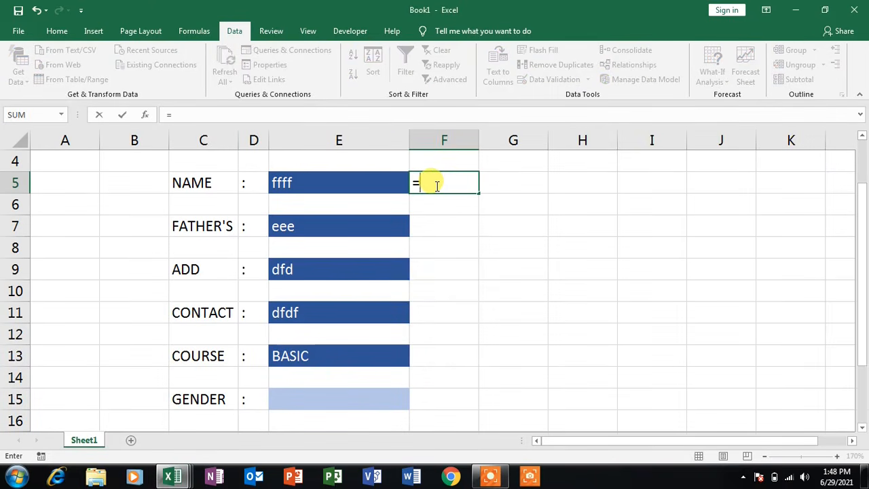
{"action": "type", "text": "IF("}
{"action": "left_click", "coordinate": [328, 183]}
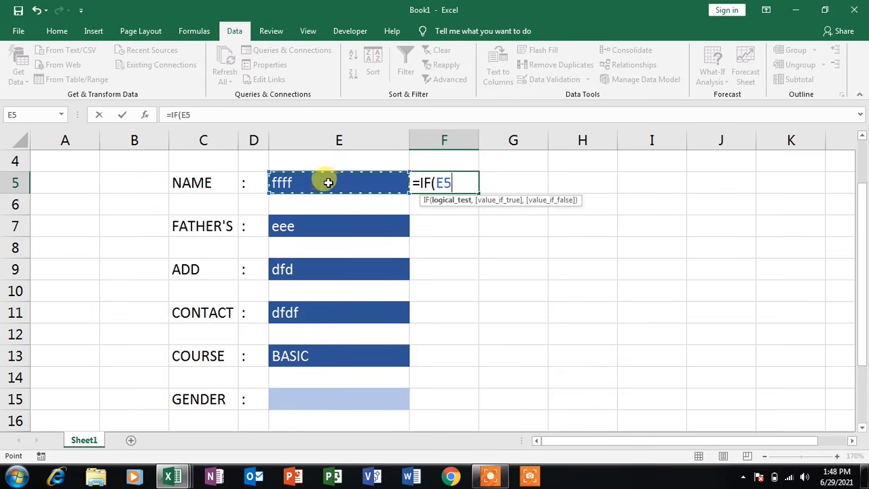
{"action": "type", "text": "="}
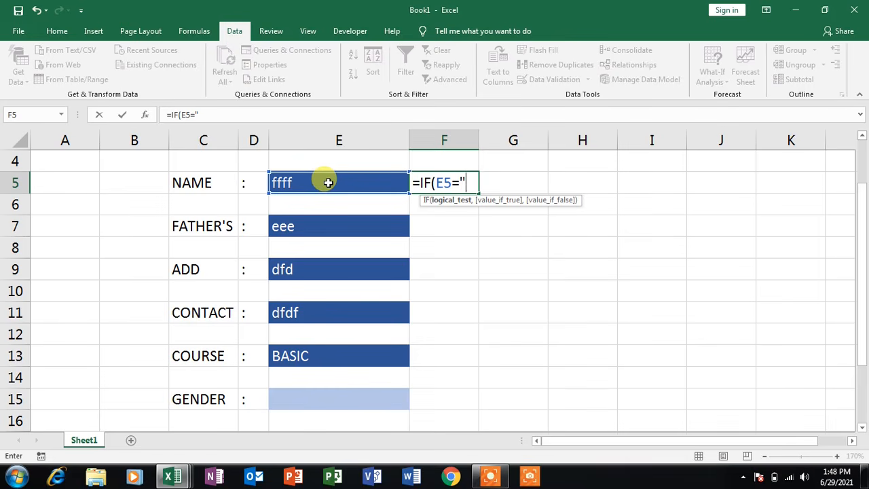
{"action": "type", "text": "\"\","}
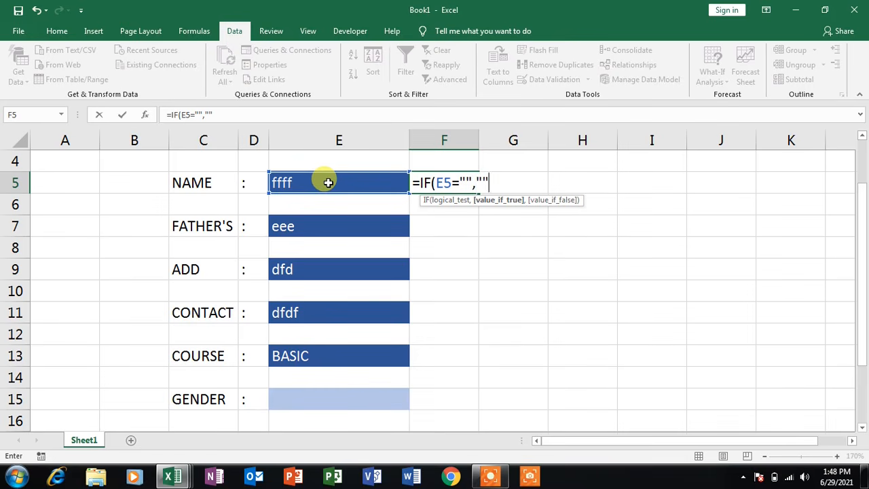
{"action": "type", "text": "\"\","}
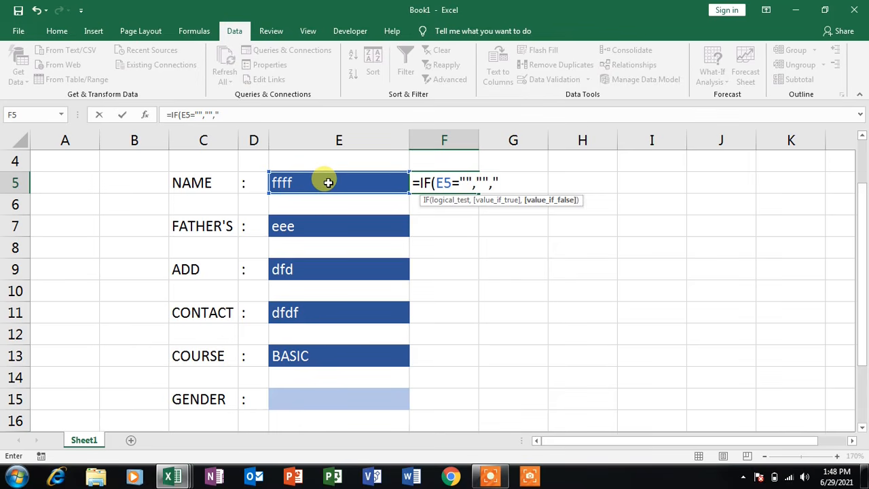
{"action": "type", "text": "\"P\")"}
{"action": "key", "text": "Return"}
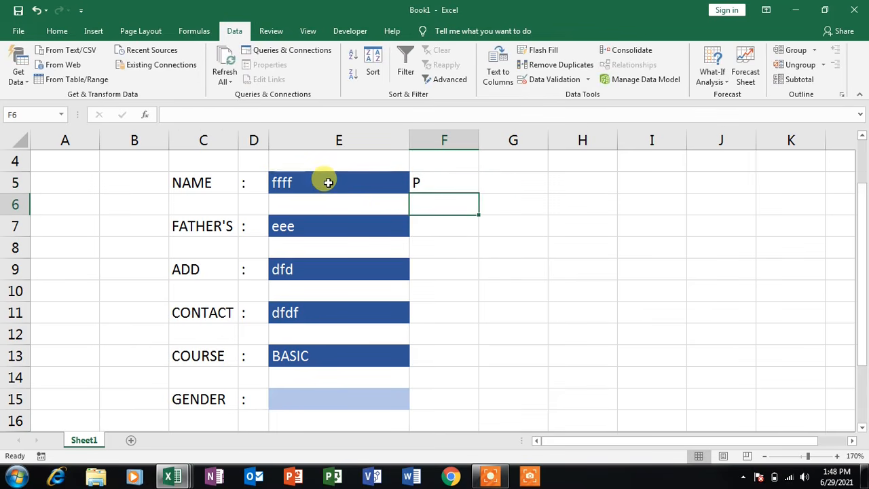
Step: Set the font of cell F5 to Wingdings 2 so the P displays as a check mark
{"action": "left_click", "coordinate": [441, 174]}
{"action": "left_click", "coordinate": [56, 32]}
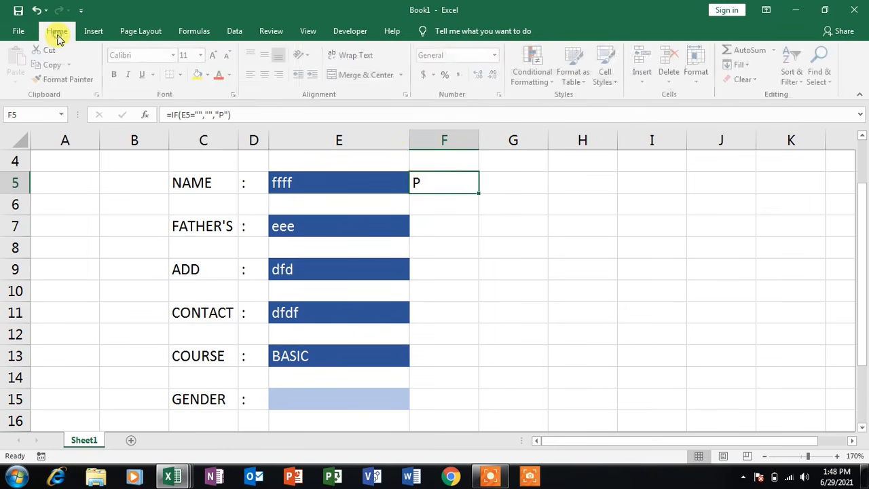
{"action": "left_click", "coordinate": [175, 57]}
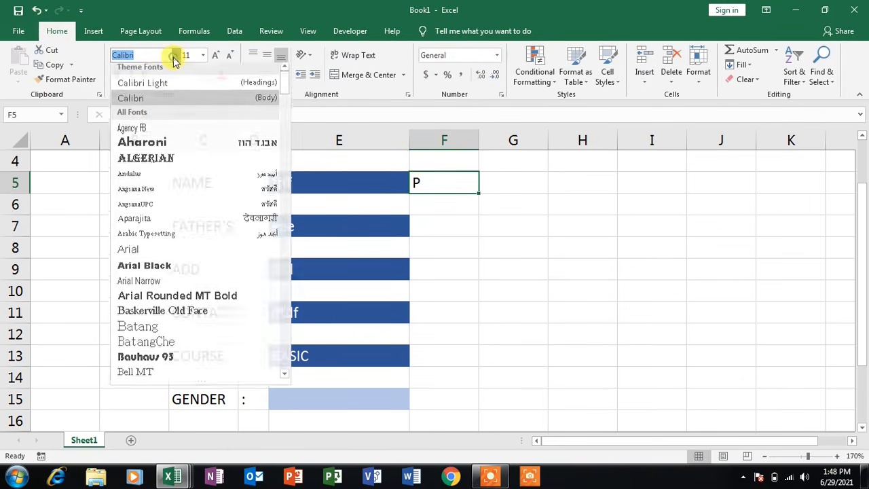
{"action": "left_click_drag", "start_coordinate": [288, 107], "coordinate": [283, 368]}
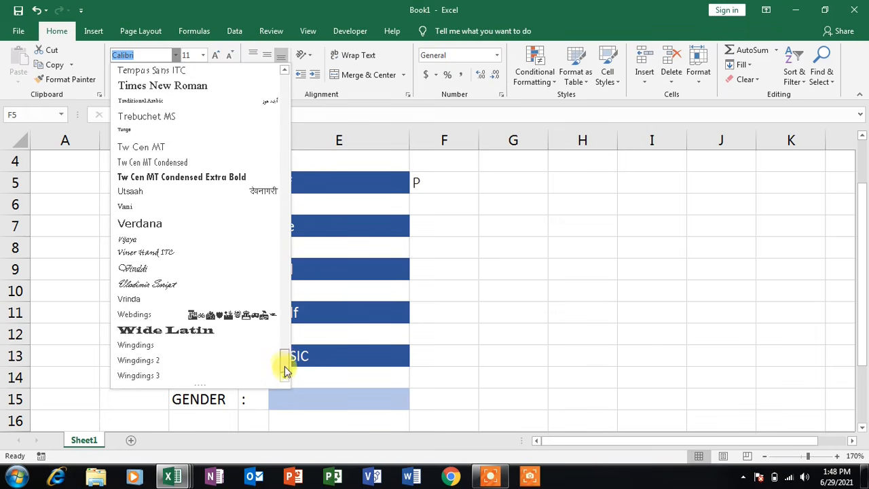
{"action": "left_click", "coordinate": [156, 360]}
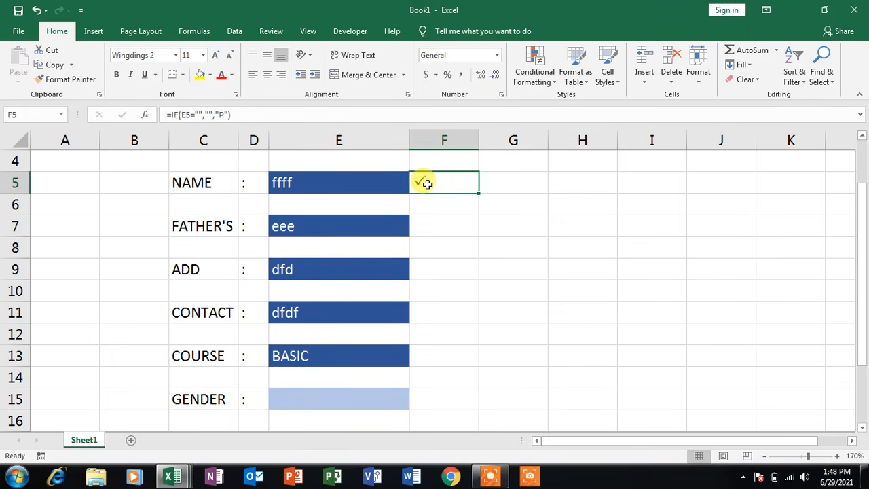
{"action": "left_click", "coordinate": [522, 205]}
Step: Start a new conditional formatting rule for F5 that formats only cells with No Blanks
{"action": "left_click", "coordinate": [436, 180]}
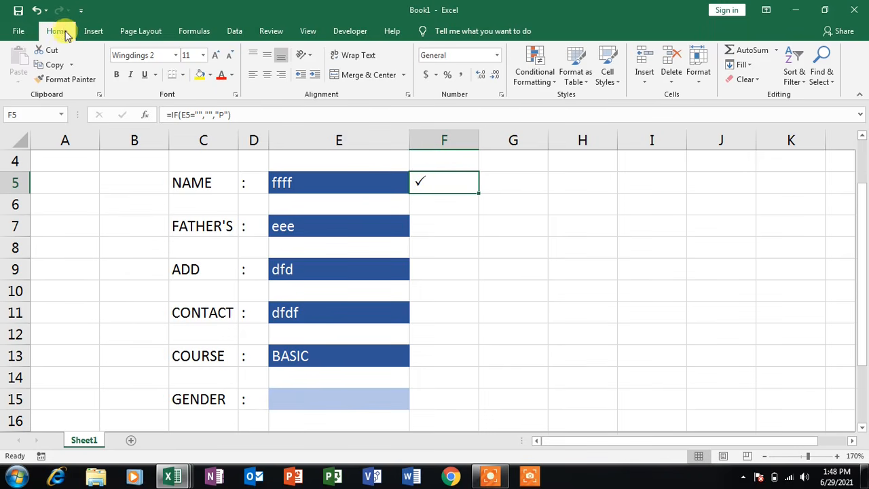
{"action": "left_click", "coordinate": [536, 75]}
{"action": "mouse_move", "coordinate": [578, 103]}
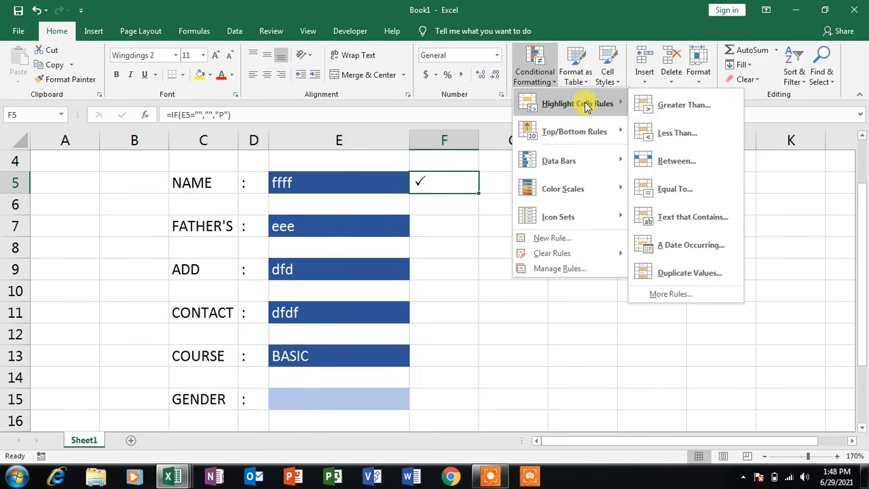
{"action": "left_click", "coordinate": [683, 294]}
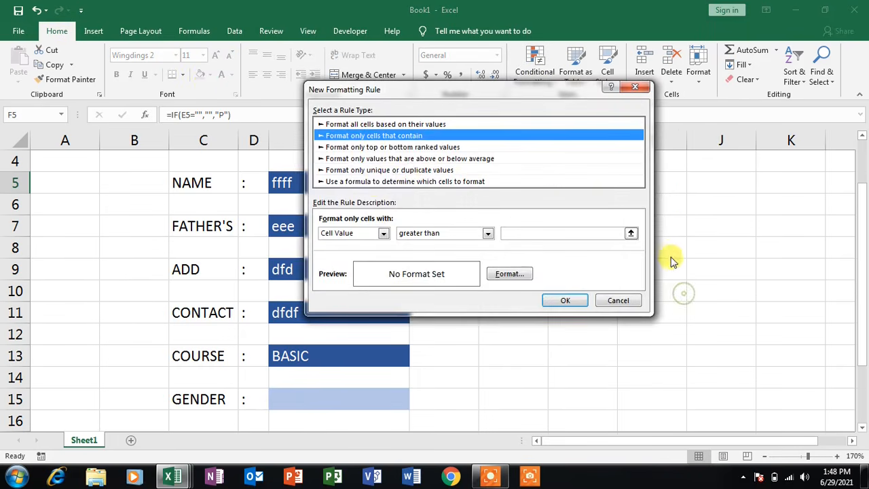
{"action": "left_click", "coordinate": [383, 233]}
{"action": "left_click", "coordinate": [348, 279]}
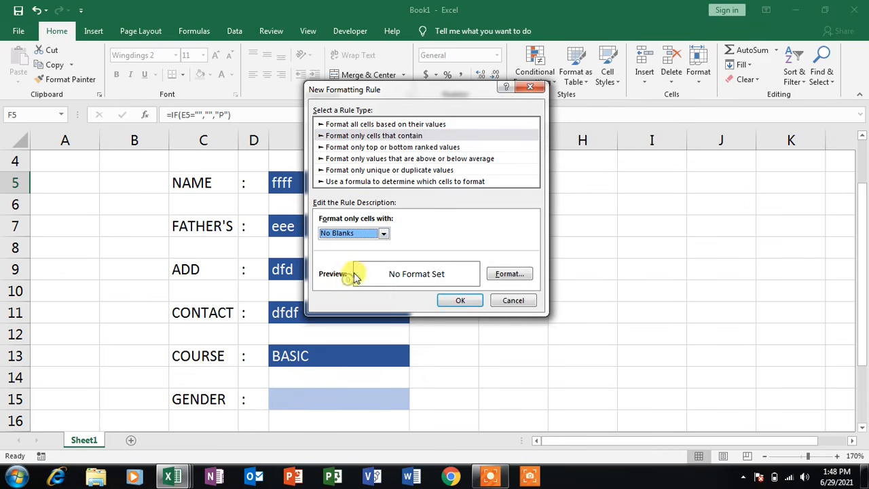
Step: Give the No Blanks rule a dark green fill and white font colour, and apply it to F5
{"action": "left_click", "coordinate": [509, 274]}
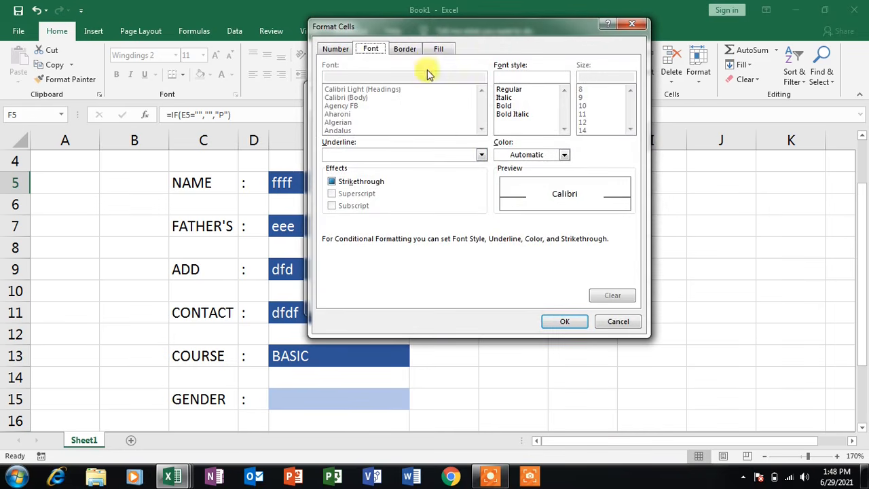
{"action": "left_click", "coordinate": [435, 49]}
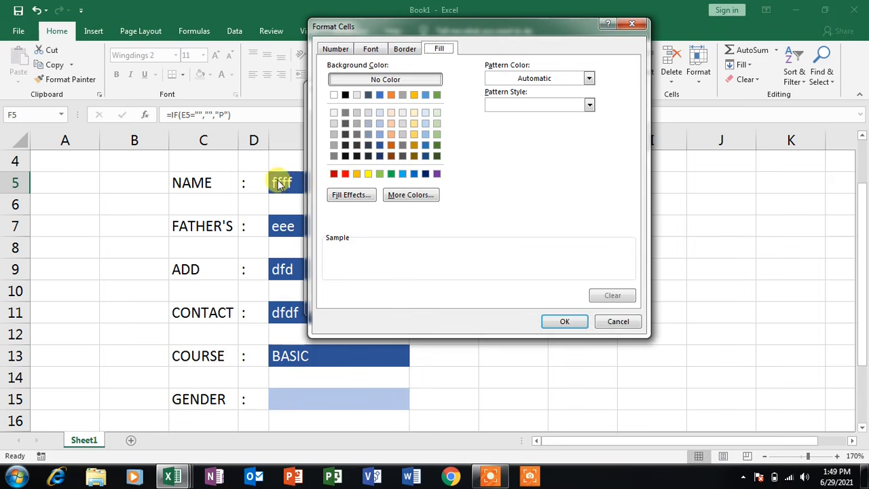
{"action": "left_click", "coordinate": [437, 145]}
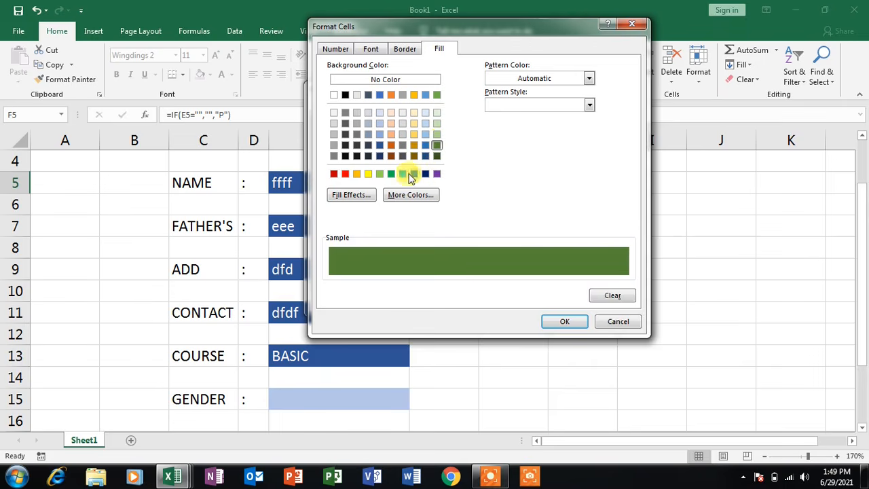
{"action": "left_click", "coordinate": [371, 49]}
{"action": "left_click", "coordinate": [564, 155]}
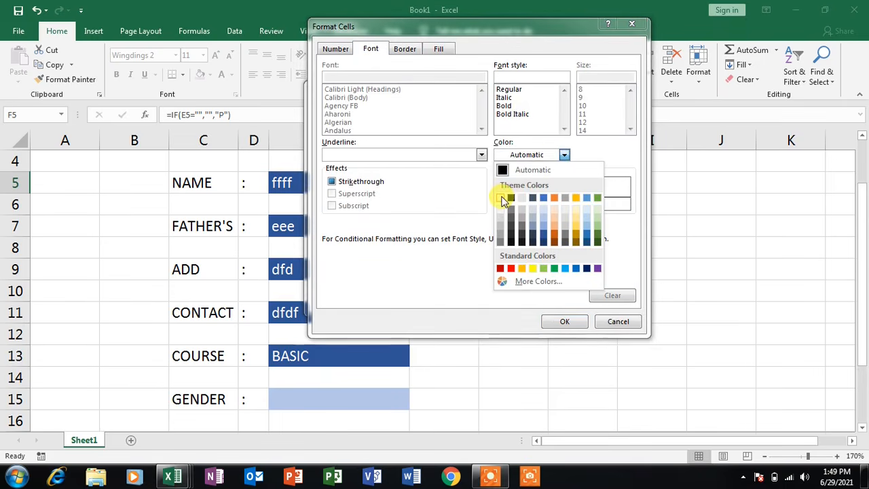
{"action": "left_click", "coordinate": [502, 195]}
{"action": "left_click", "coordinate": [575, 326]}
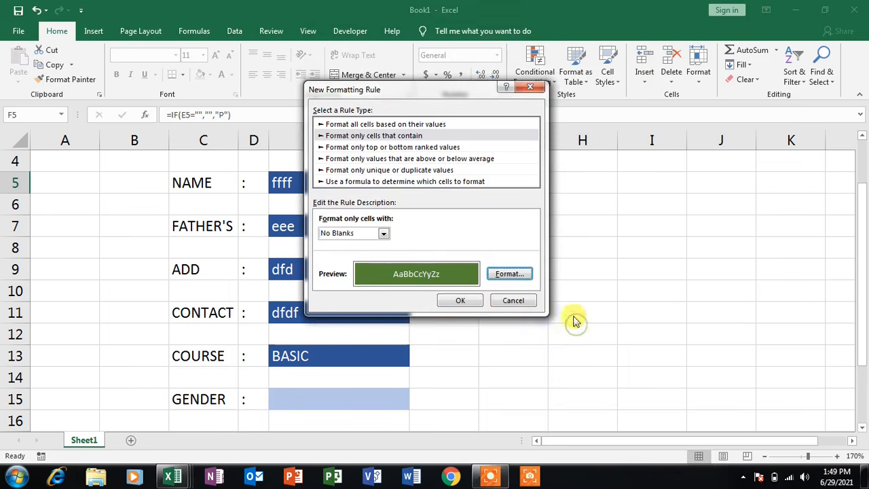
{"action": "left_click", "coordinate": [466, 299]}
{"action": "left_click", "coordinate": [592, 289]}
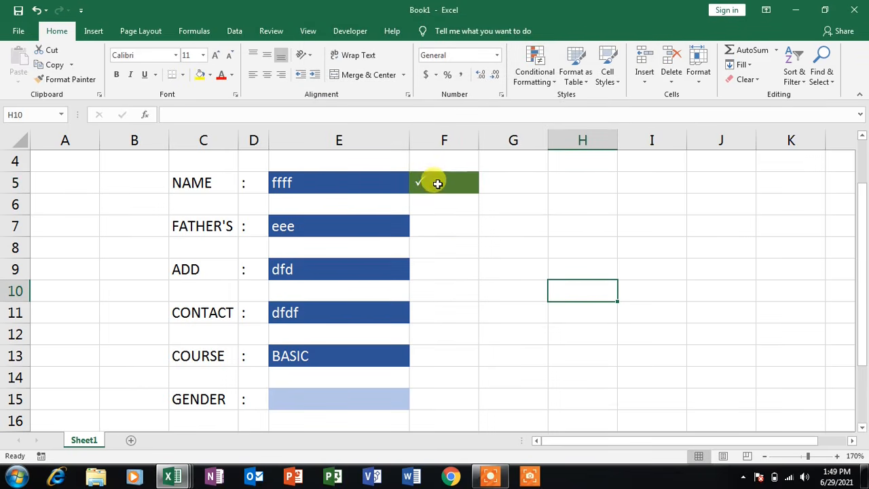
Step: Narrow column F to fit the check mark and copy F5 to F7, F9, F11 and F13
{"action": "left_click_drag", "start_coordinate": [479, 138], "coordinate": [437, 142]}
{"action": "left_click", "coordinate": [501, 210]}
{"action": "left_click", "coordinate": [426, 187]}
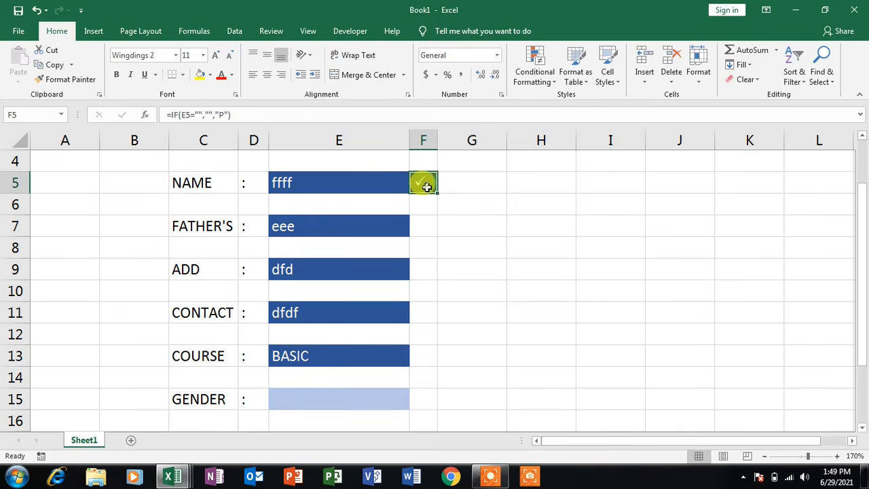
{"action": "key", "text": "ctrl+c"}
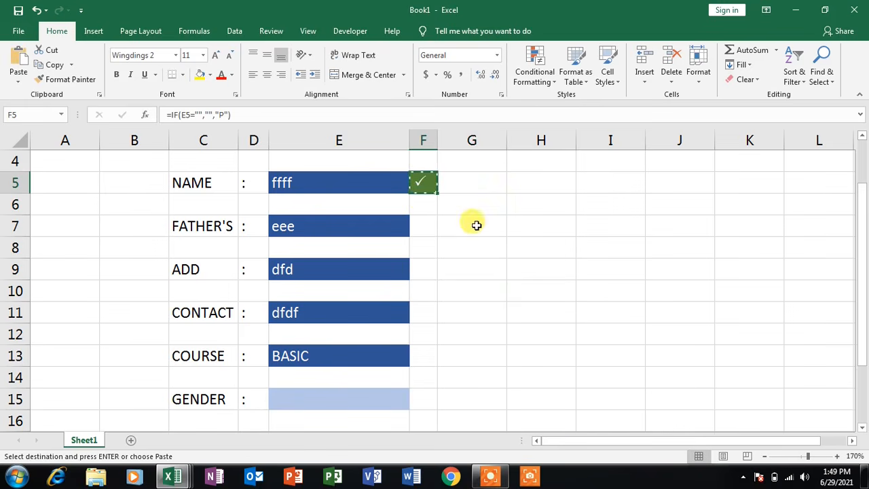
{"action": "left_click", "coordinate": [424, 225]}
{"action": "left_click", "coordinate": [425, 267], "text": "ctrl"}
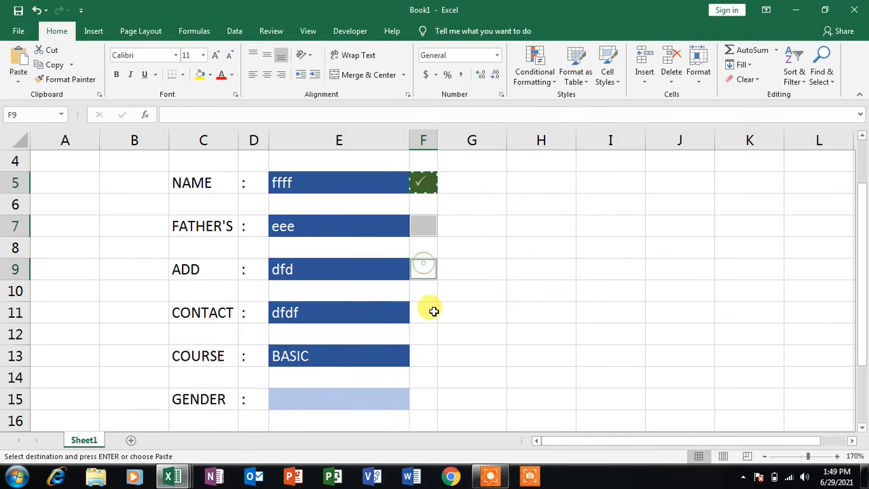
{"action": "left_click", "coordinate": [428, 313], "text": "ctrl"}
{"action": "left_click", "coordinate": [424, 354], "text": "ctrl"}
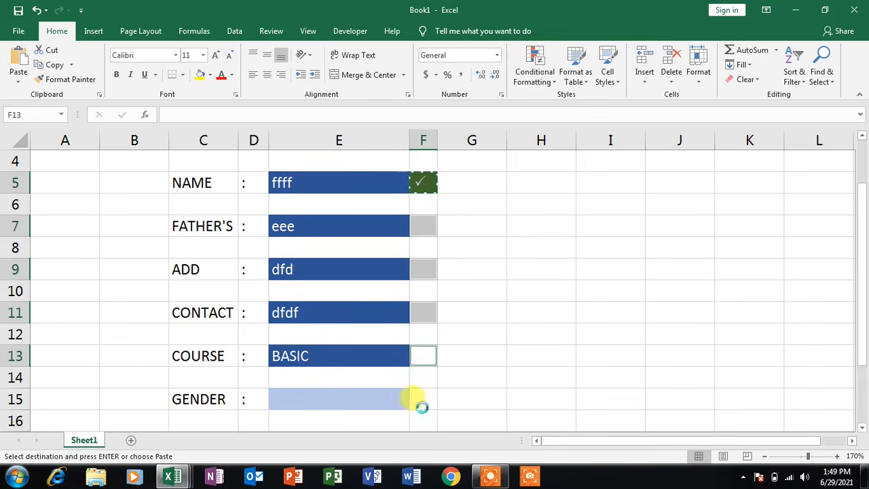
{"action": "key", "text": "ctrl+v"}
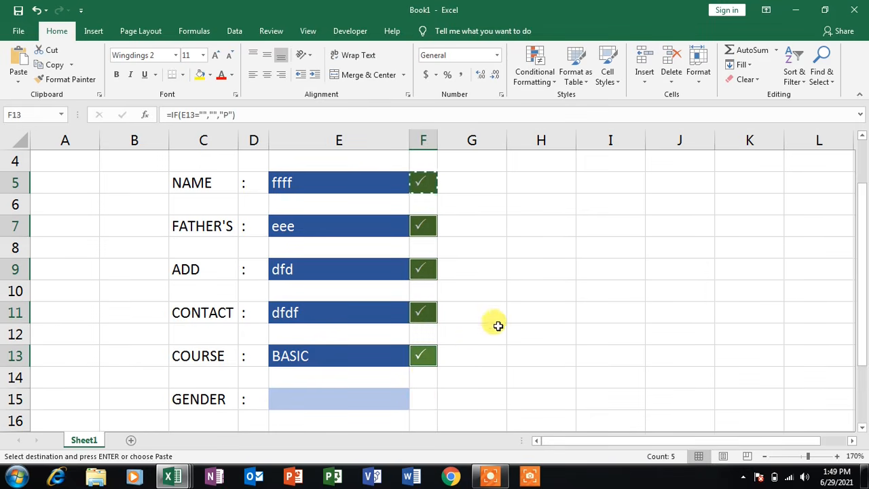
{"action": "key", "text": "Escape"}
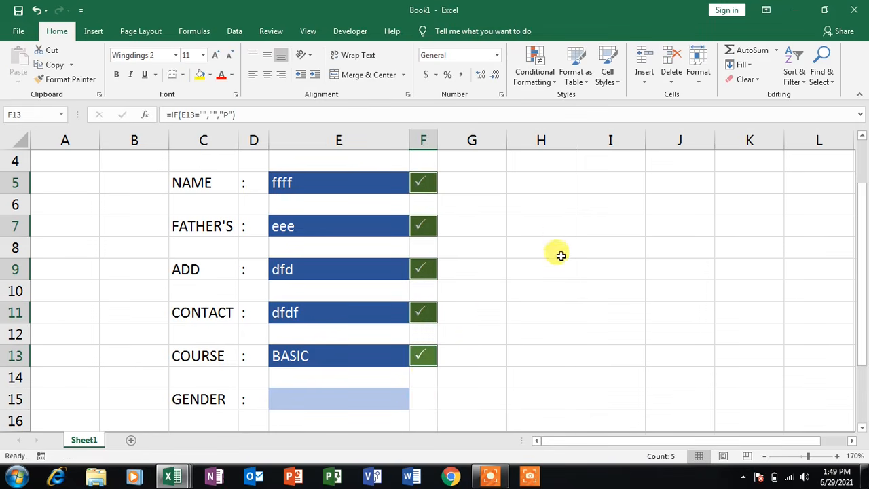
Step: Test the check mark by clearing the NAME input cell E5 and entering 23 in it
{"action": "left_click", "coordinate": [368, 186]}
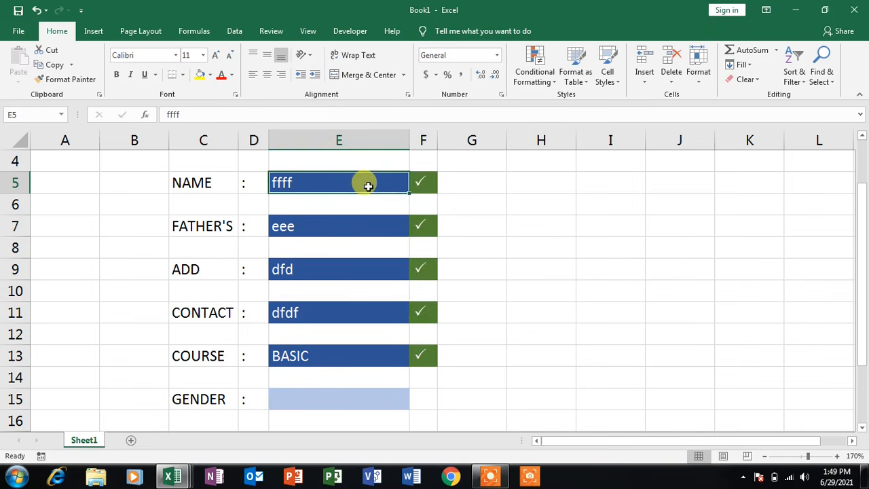
{"action": "key", "text": "Delete"}
{"action": "left_click", "coordinate": [489, 219]}
{"action": "left_click", "coordinate": [363, 178]}
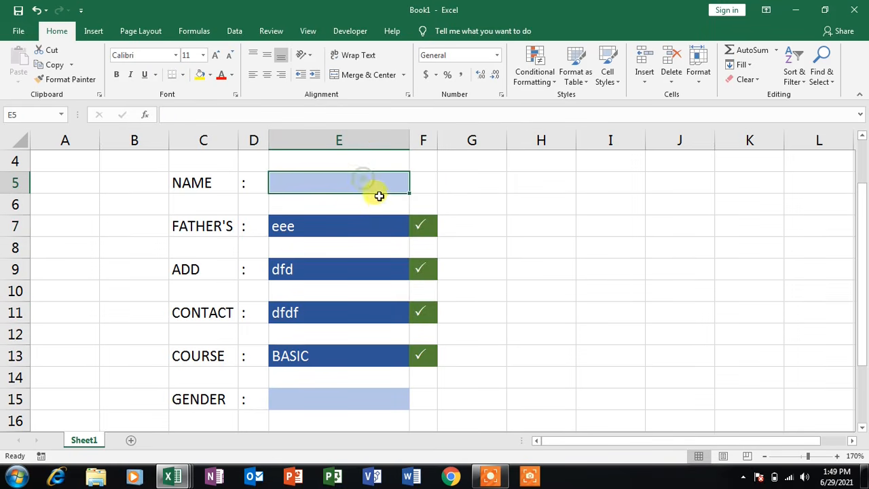
{"action": "type", "text": "23"}
{"action": "left_click", "coordinate": [561, 253]}
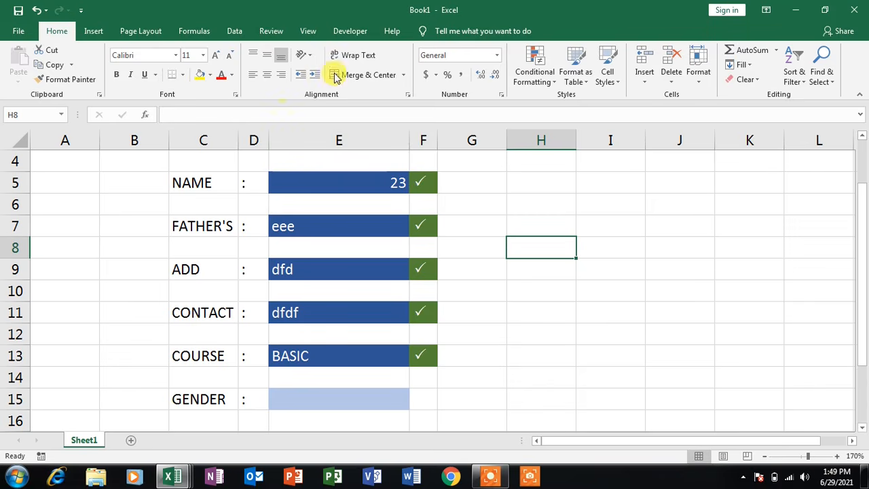
Step: Check in the ribbon customization options that Developer is enabled among the Main Tabs, leaving the settings unchanged
{"action": "left_click", "coordinate": [349, 31]}
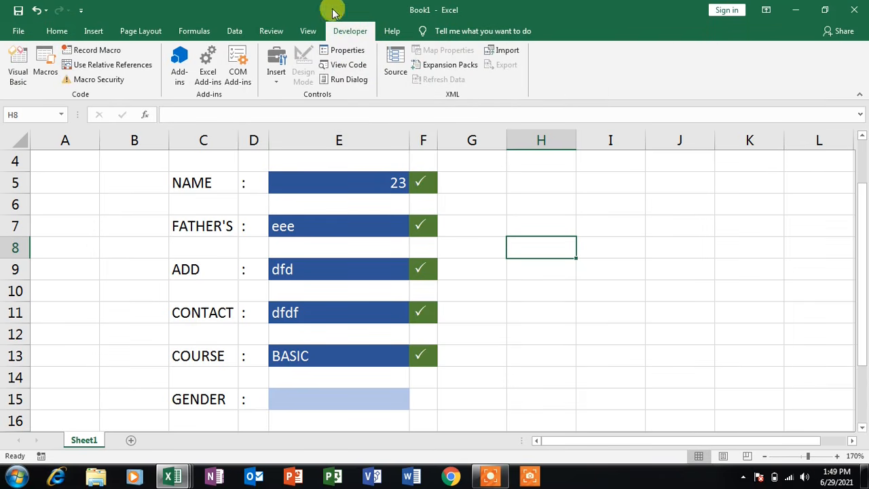
{"action": "right_click", "coordinate": [549, 84]}
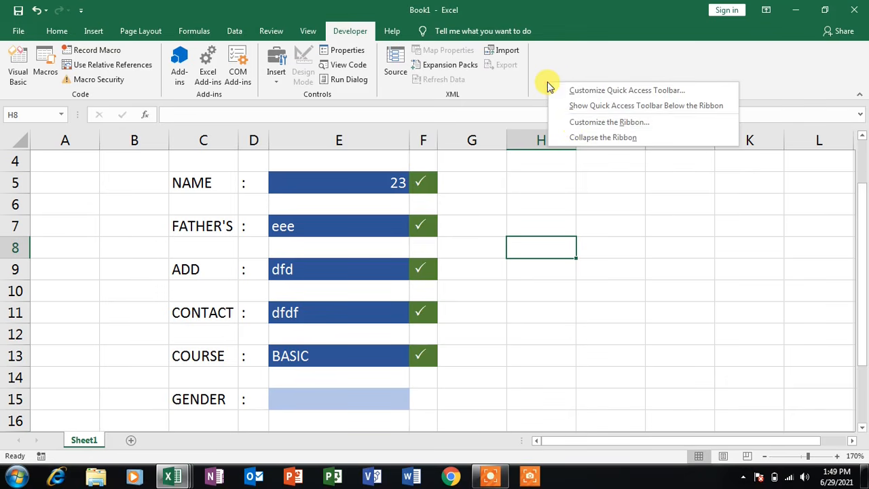
{"action": "left_click", "coordinate": [624, 123]}
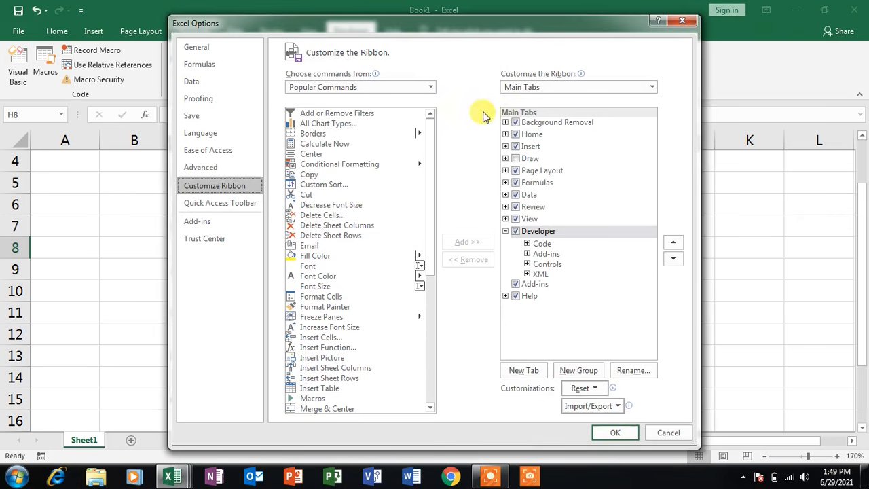
{"action": "left_click", "coordinate": [650, 88]}
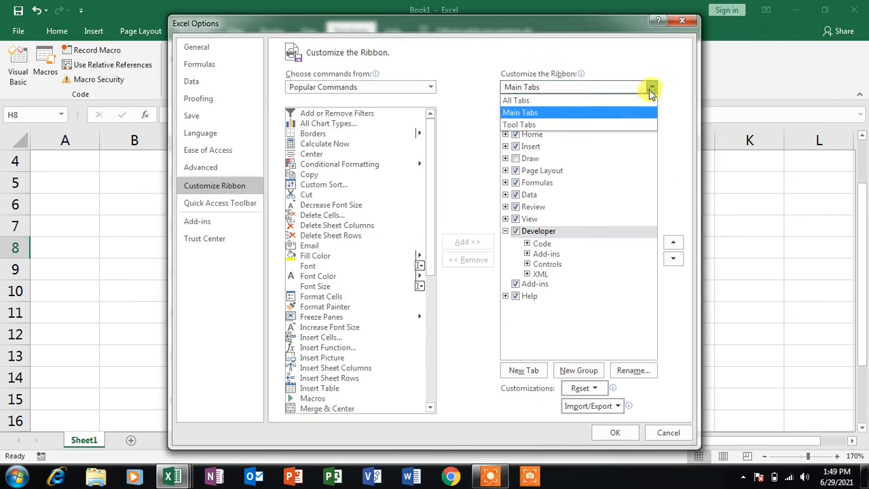
{"action": "left_click", "coordinate": [520, 114]}
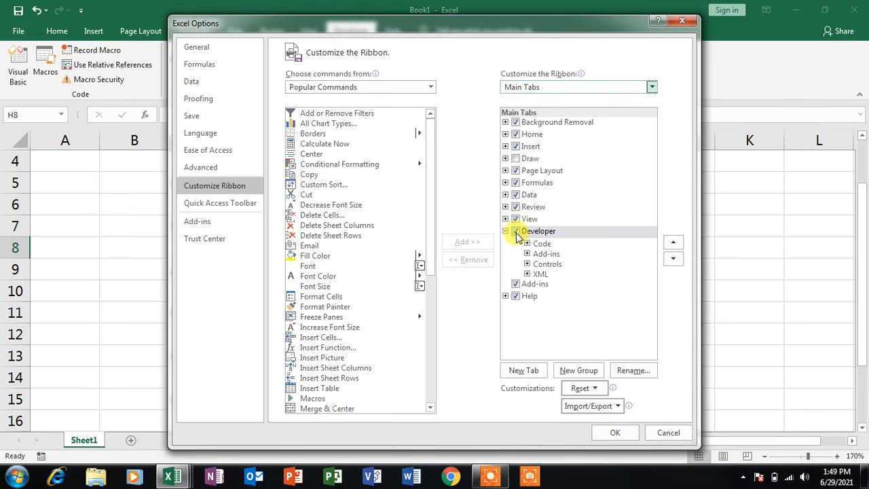
{"action": "left_click", "coordinate": [667, 431]}
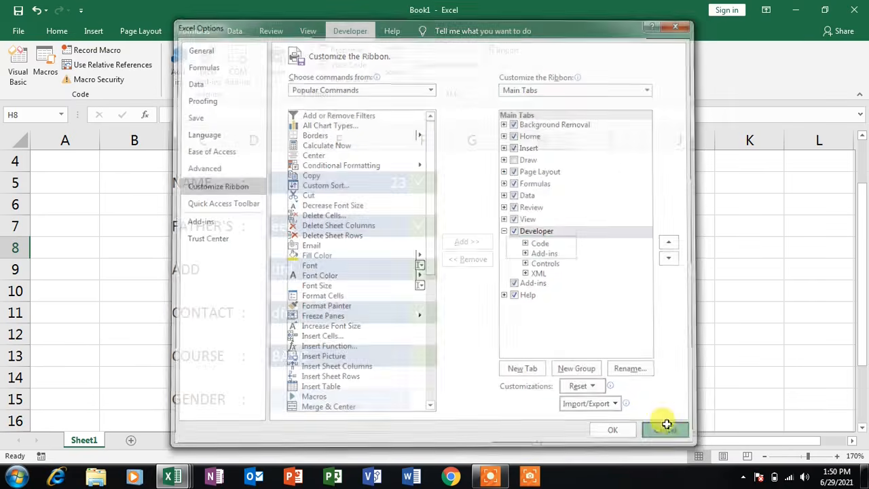
Step: Insert an option button form control in the GENDER cell E15 and label it Male
{"action": "left_click", "coordinate": [282, 80]}
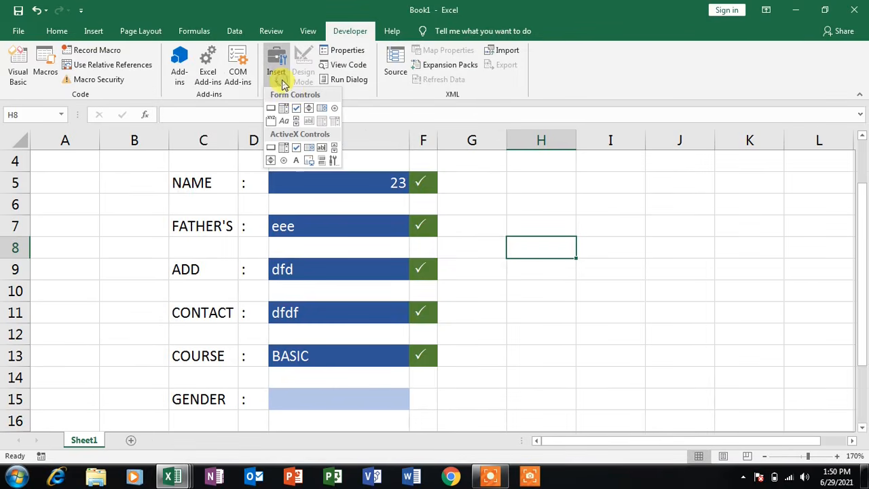
{"action": "left_click", "coordinate": [337, 111]}
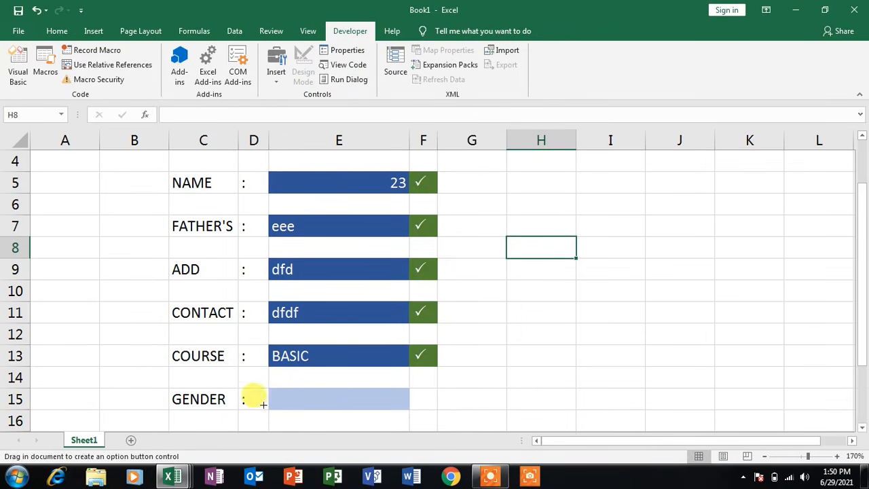
{"action": "mouse_move", "coordinate": [279, 395]}
{"action": "left_mouse_down"}
{"action": "mouse_move", "coordinate": [309, 414]}
{"action": "mouse_move", "coordinate": [353, 407]}
{"action": "left_mouse_up"}
{"action": "left_click", "coordinate": [333, 409]}
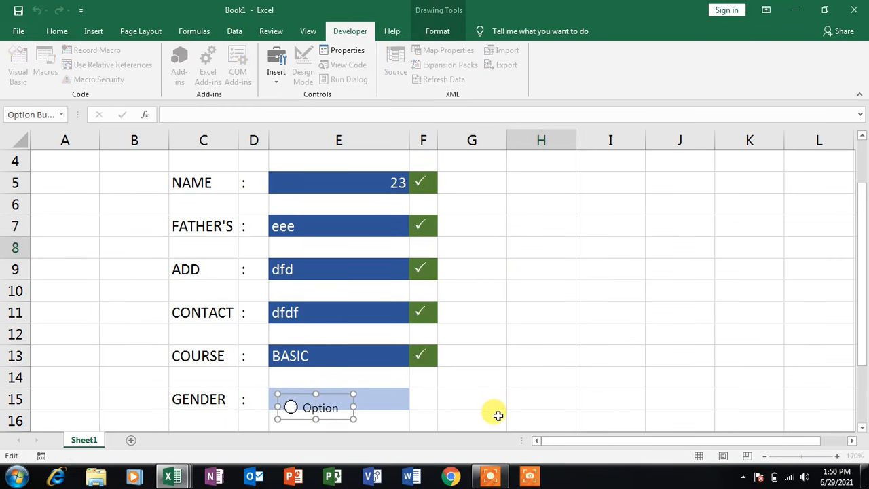
{"action": "key", "text": "Delete"}
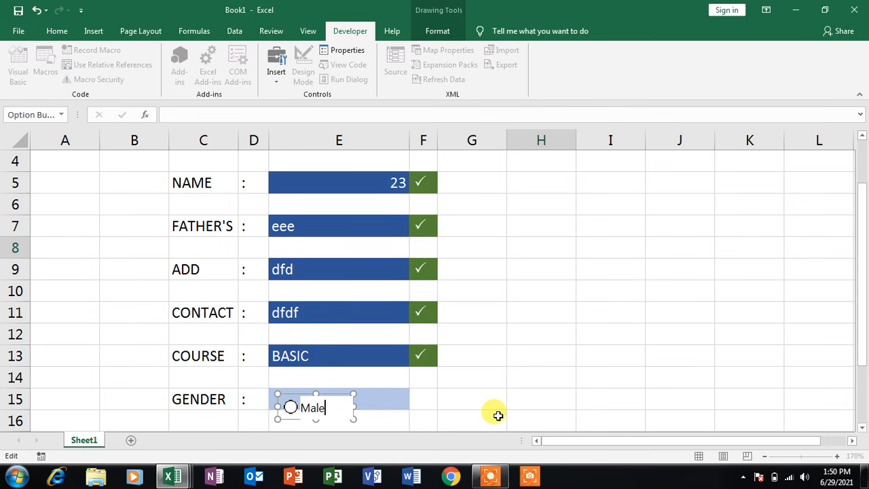
{"action": "left_click", "coordinate": [514, 383]}
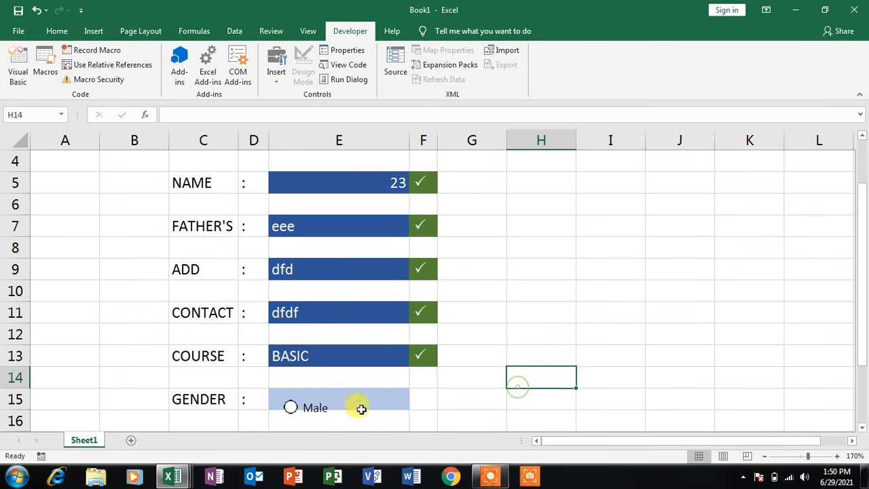
Step: Duplicate the Male option button beside the original and label the copy Female
{"action": "left_click", "coordinate": [309, 411], "text": "ctrl"}
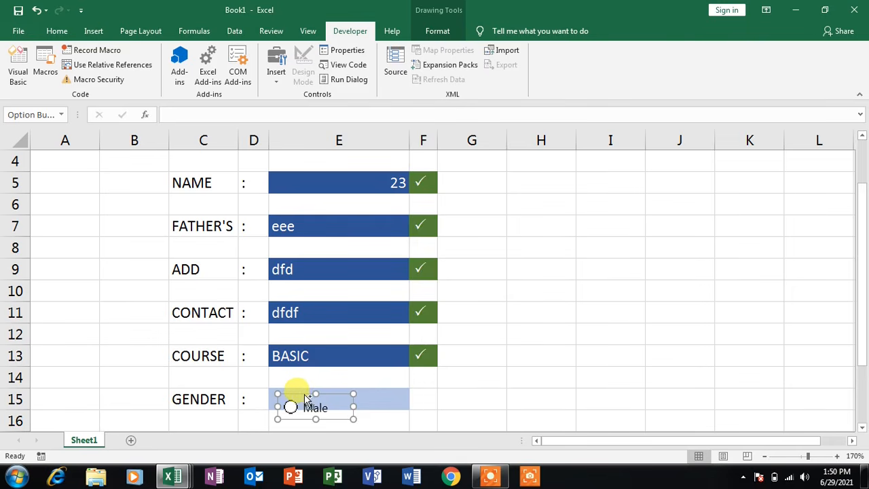
{"action": "left_click_drag", "start_coordinate": [329, 397], "coordinate": [450, 386], "text": "ctrl"}
{"action": "left_click", "coordinate": [415, 399]}
{"action": "left_click", "coordinate": [425, 401]}
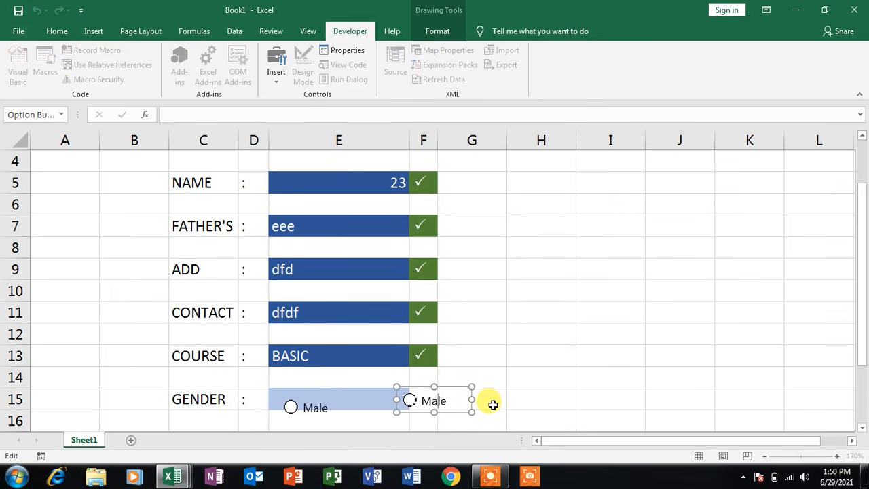
{"action": "key", "text": "BackSpace"}
{"action": "key", "text": "BackSpace"}
{"action": "key", "text": "BackSpace"}
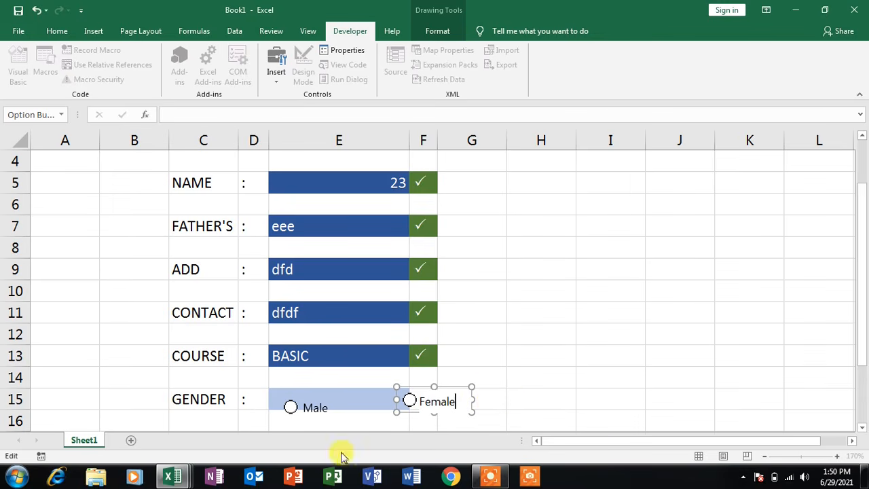
{"action": "left_click", "coordinate": [552, 371]}
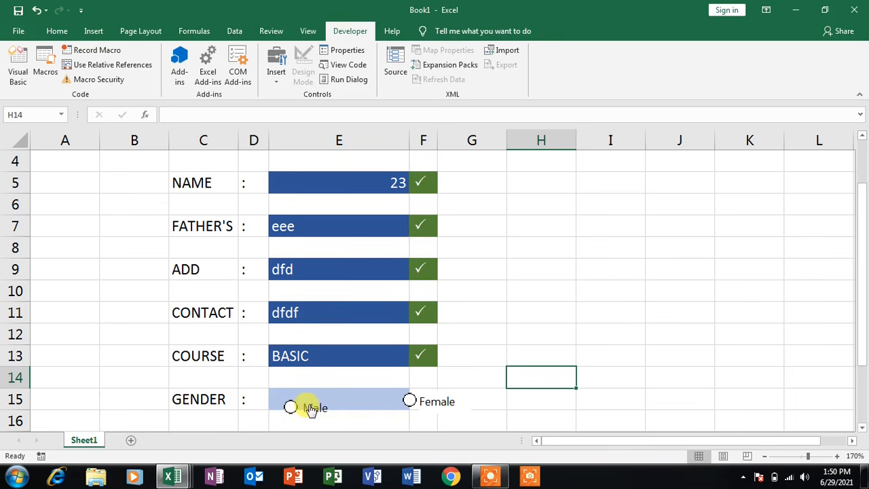
Step: Test the gender option buttons by switching between Female and Male
{"action": "left_click", "coordinate": [429, 404]}
{"action": "left_click", "coordinate": [316, 411]}
{"action": "left_click", "coordinate": [432, 413]}
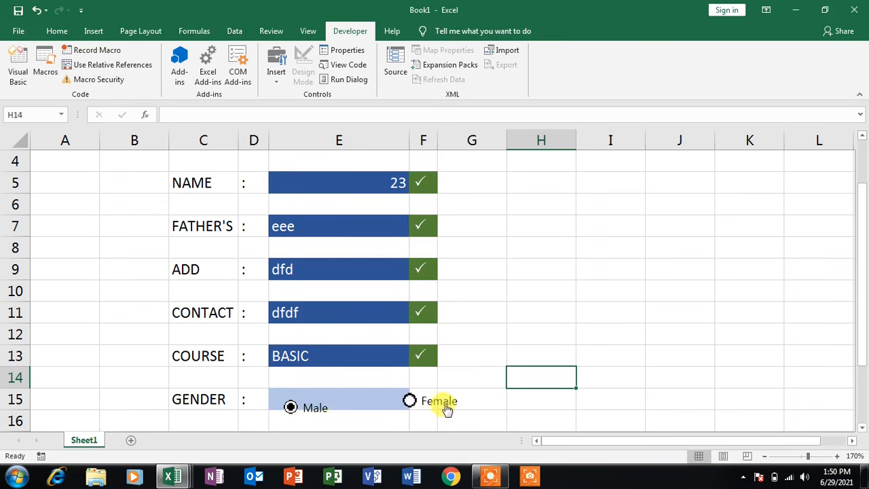
Step: Reposition the Male and Female option buttons side by side inside the GENDER cell E15
{"action": "left_click", "coordinate": [311, 415], "text": "ctrl"}
{"action": "left_click_drag", "start_coordinate": [303, 407], "coordinate": [299, 385]}
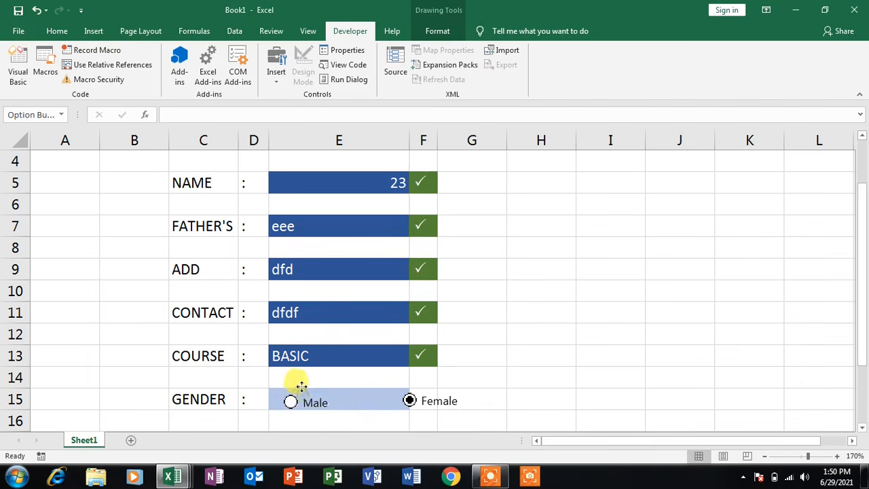
{"action": "left_click", "coordinate": [428, 402], "text": "ctrl"}
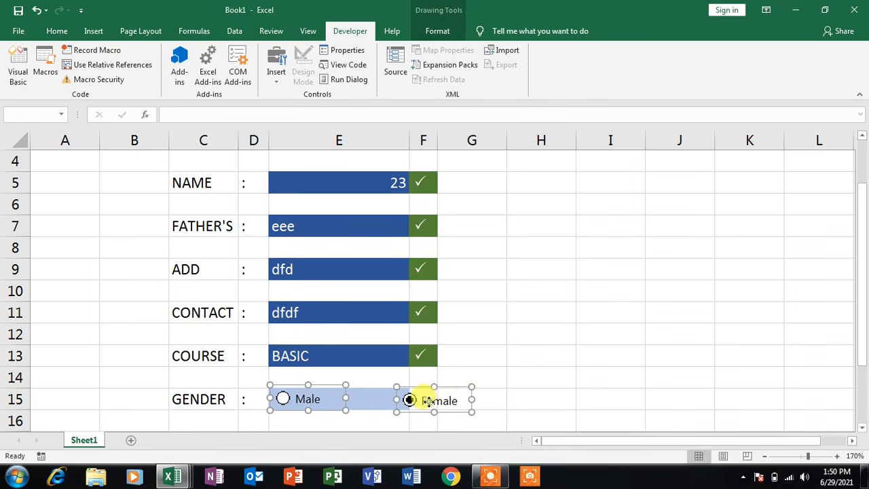
{"action": "left_click", "coordinate": [479, 376]}
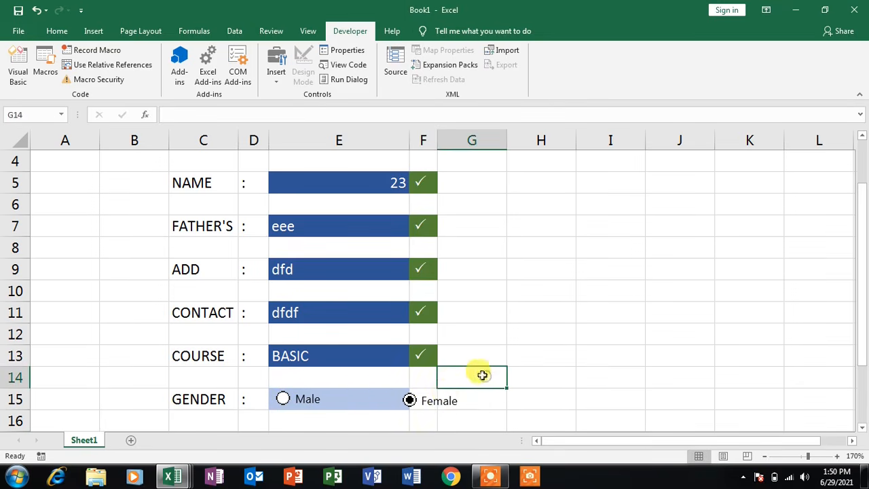
{"action": "left_click", "coordinate": [428, 401], "text": "ctrl"}
{"action": "left_click_drag", "start_coordinate": [421, 387], "coordinate": [365, 385]}
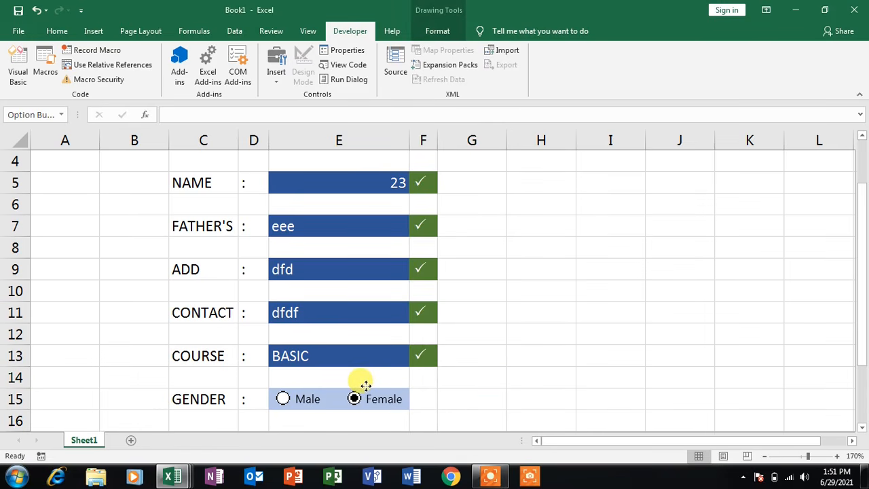
{"action": "left_click", "coordinate": [493, 382]}
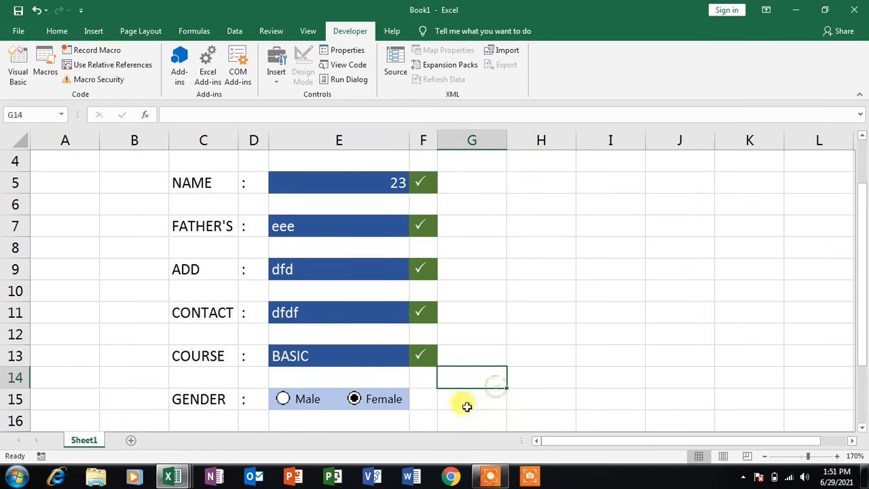
Step: Align the Male and Female option buttons with Align Middle and try switching between them
{"action": "left_click", "coordinate": [373, 406], "text": "ctrl"}
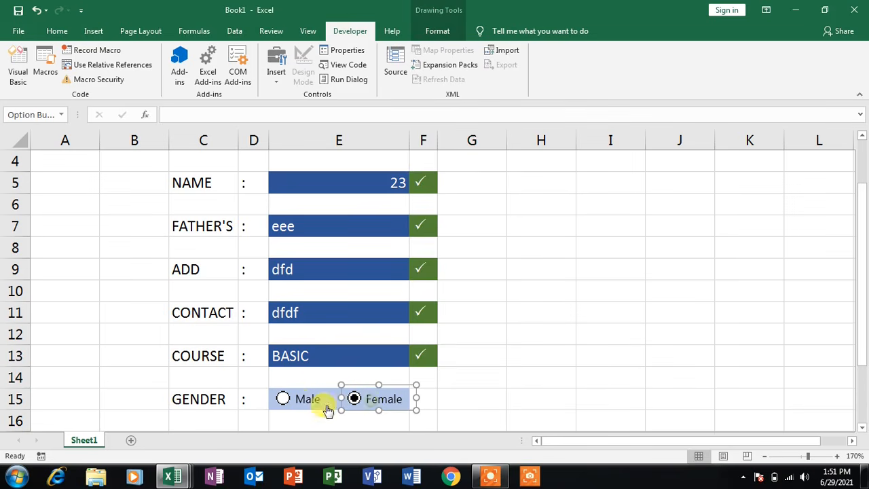
{"action": "left_click", "coordinate": [302, 402], "text": "ctrl"}
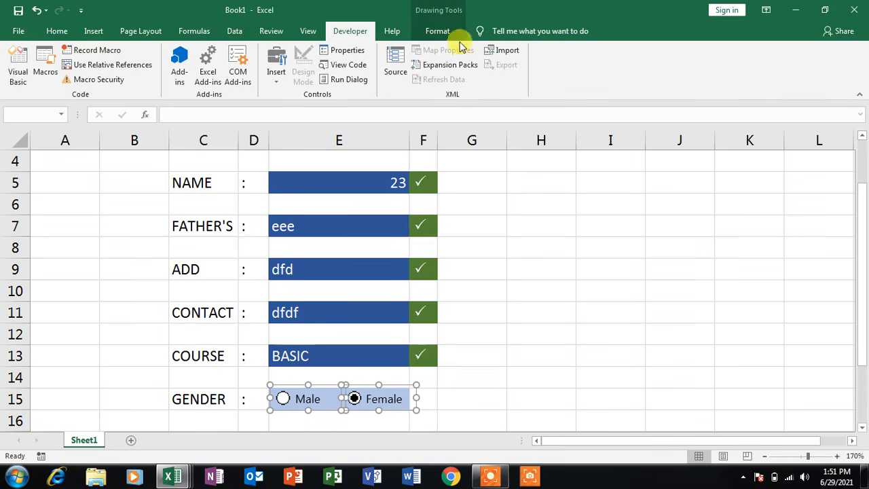
{"action": "left_click", "coordinate": [440, 31]}
{"action": "left_click", "coordinate": [704, 53]}
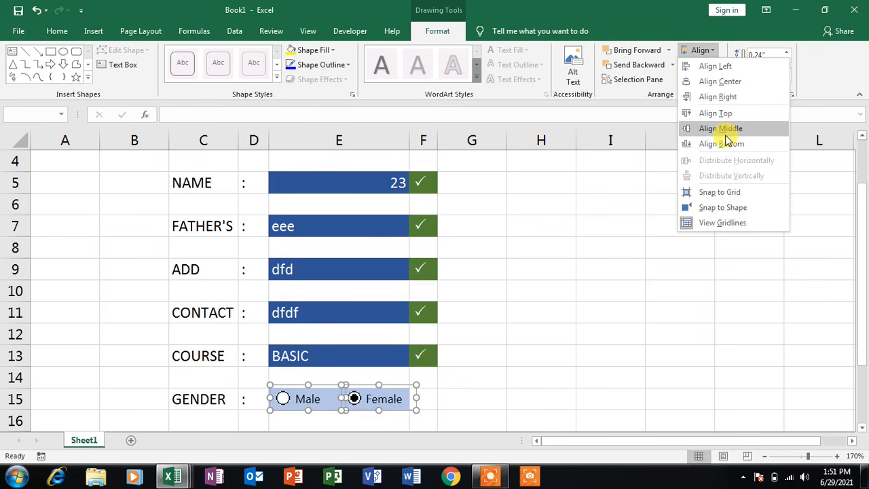
{"action": "left_click", "coordinate": [724, 129]}
{"action": "left_click", "coordinate": [585, 348]}
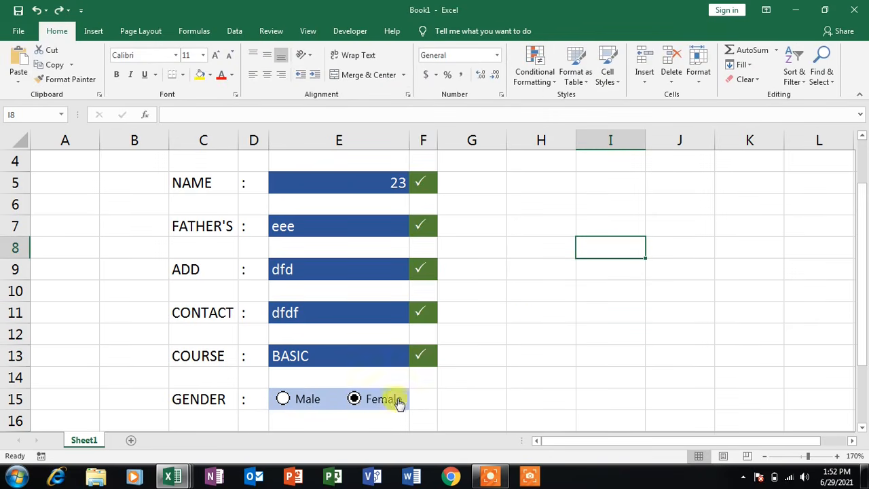
{"action": "left_click", "coordinate": [295, 401]}
{"action": "left_click", "coordinate": [359, 400]}
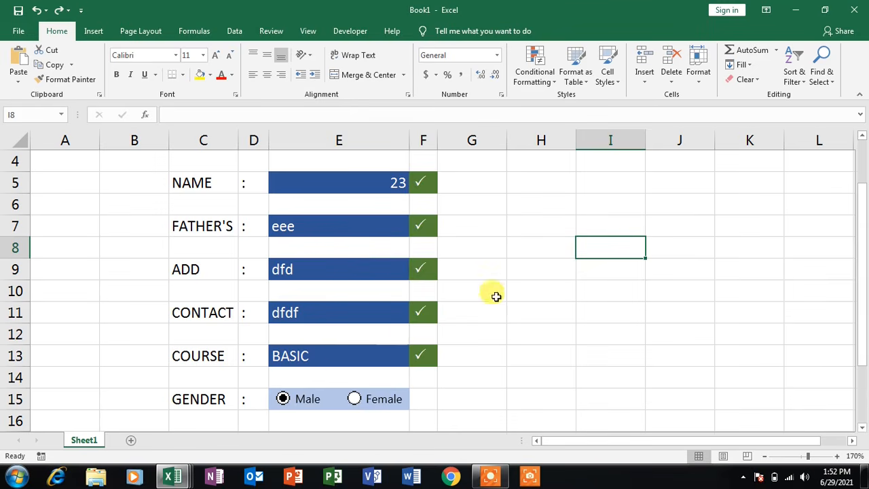
Step: Link the Male option button to cell H7 through its Format Control settings
{"action": "right_click", "coordinate": [309, 398]}
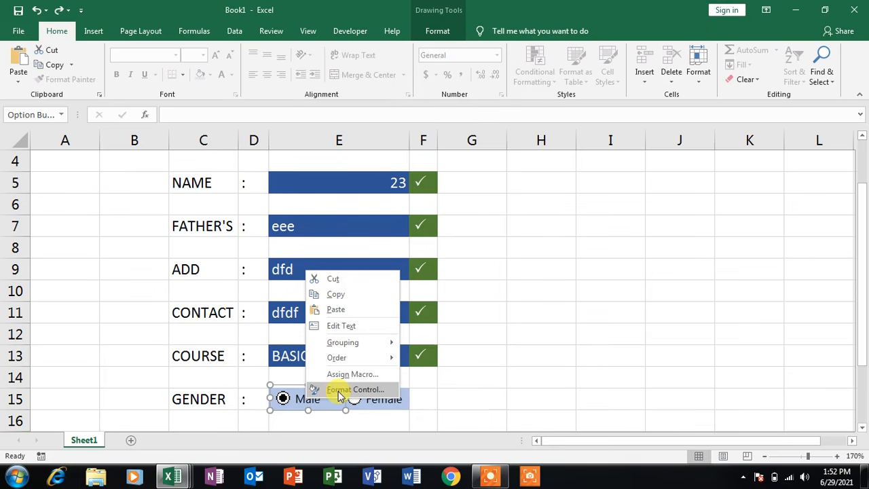
{"action": "left_click", "coordinate": [354, 389]}
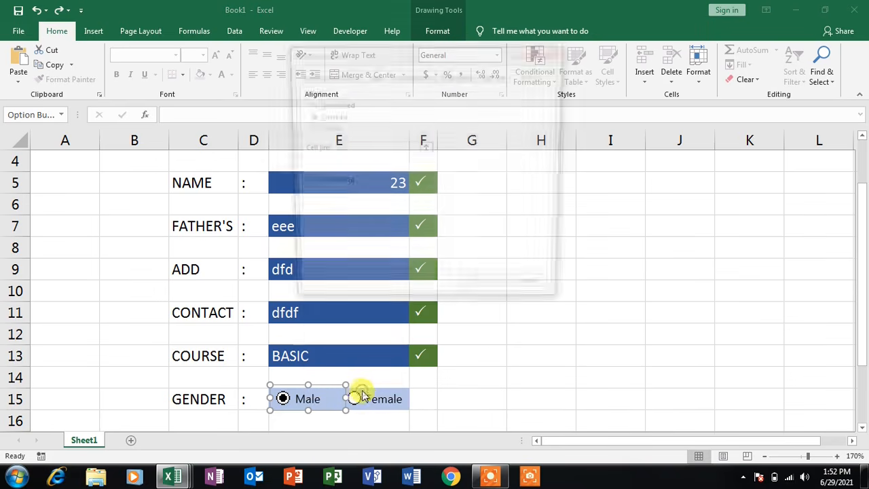
{"action": "left_click_drag", "start_coordinate": [450, 49], "coordinate": [358, 100]}
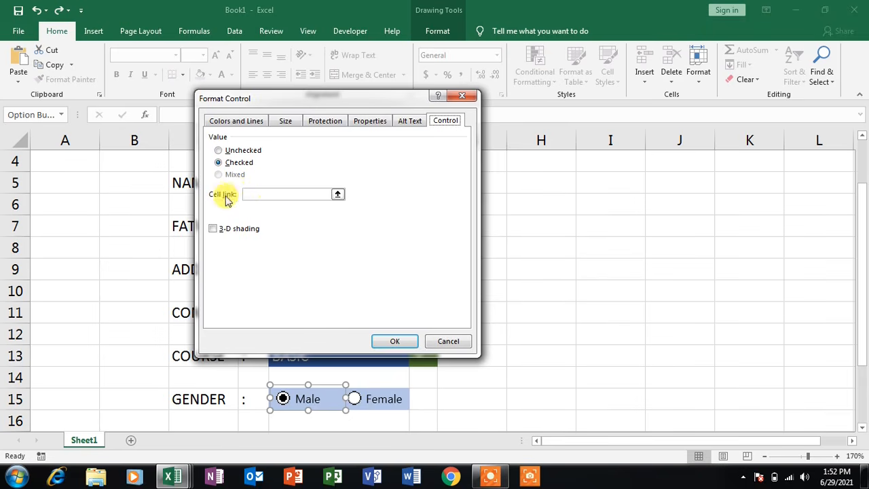
{"action": "left_click", "coordinate": [273, 194]}
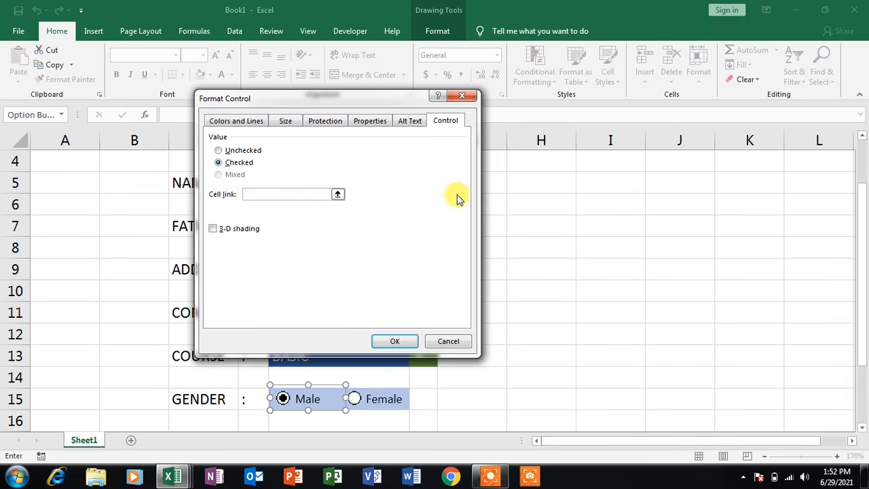
{"action": "left_click", "coordinate": [525, 227]}
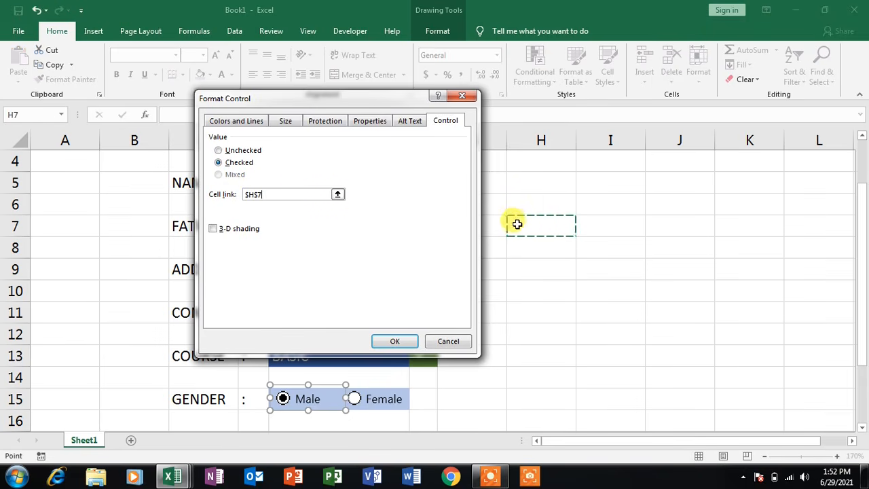
{"action": "left_click", "coordinate": [396, 340]}
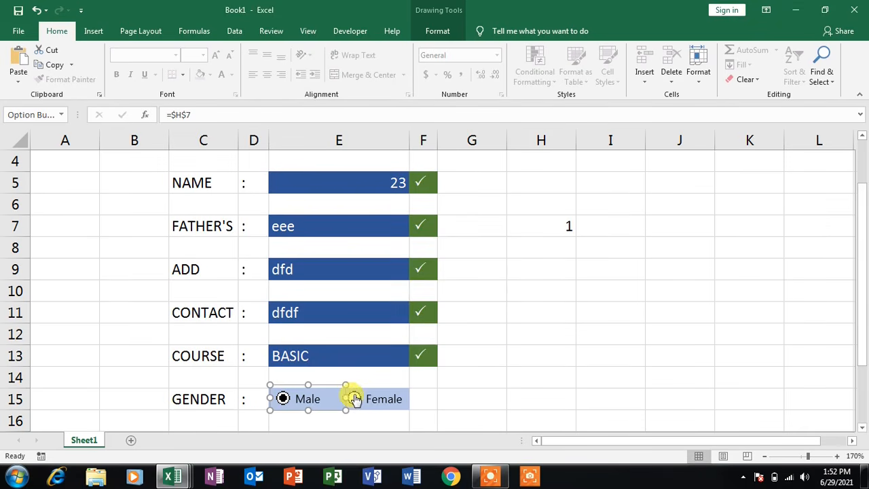
Step: Test the H7 cell link by selecting the Male and Female option buttons in turn
{"action": "left_click", "coordinate": [284, 399]}
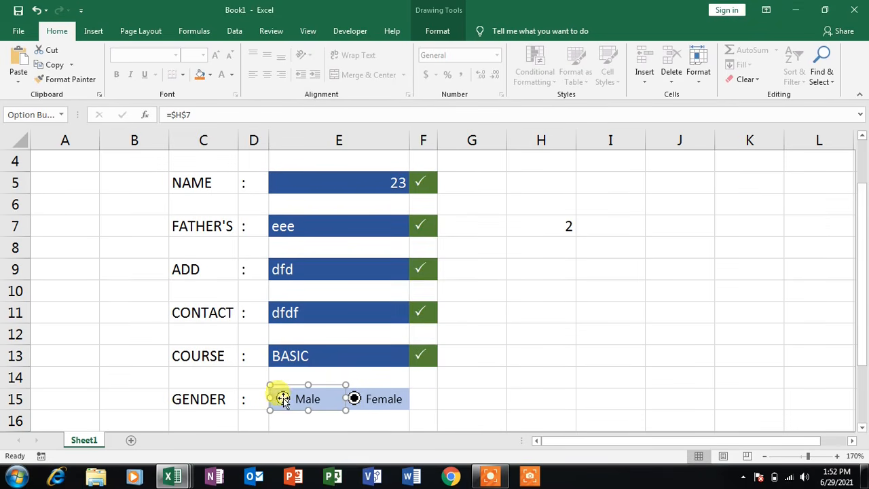
{"action": "left_click", "coordinate": [466, 397]}
{"action": "left_click", "coordinate": [291, 398]}
{"action": "left_click", "coordinate": [301, 399]}
{"action": "left_click", "coordinate": [377, 400]}
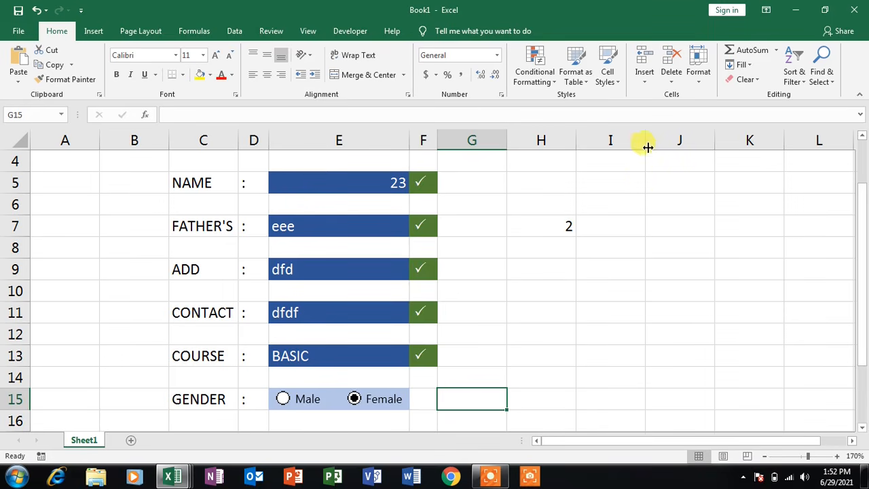
Step: Narrow column I and enter a formula in J5 that references the NAME entry in E5
{"action": "left_click_drag", "start_coordinate": [648, 139], "coordinate": [610, 141]}
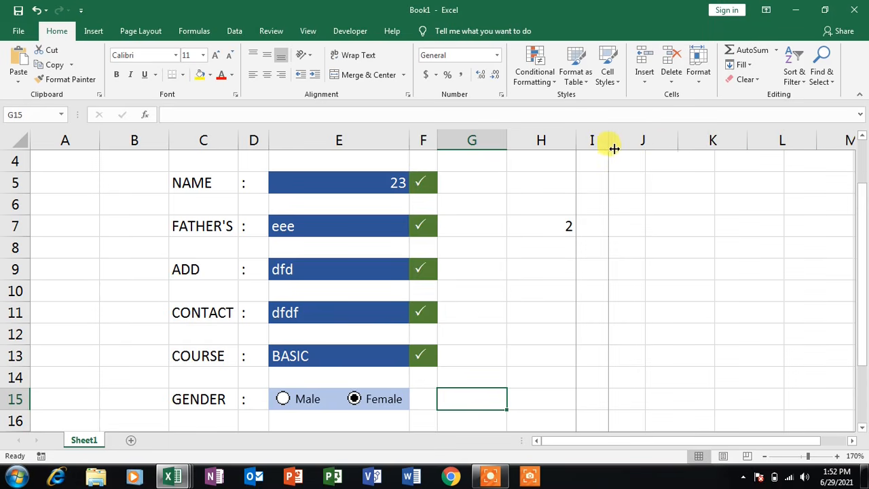
{"action": "left_click", "coordinate": [638, 183]}
{"action": "type", "text": "="}
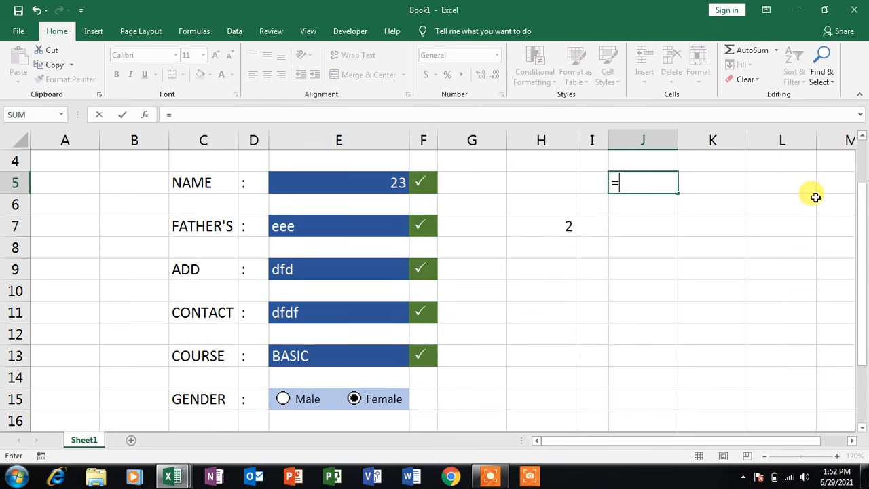
{"action": "left_click", "coordinate": [321, 180]}
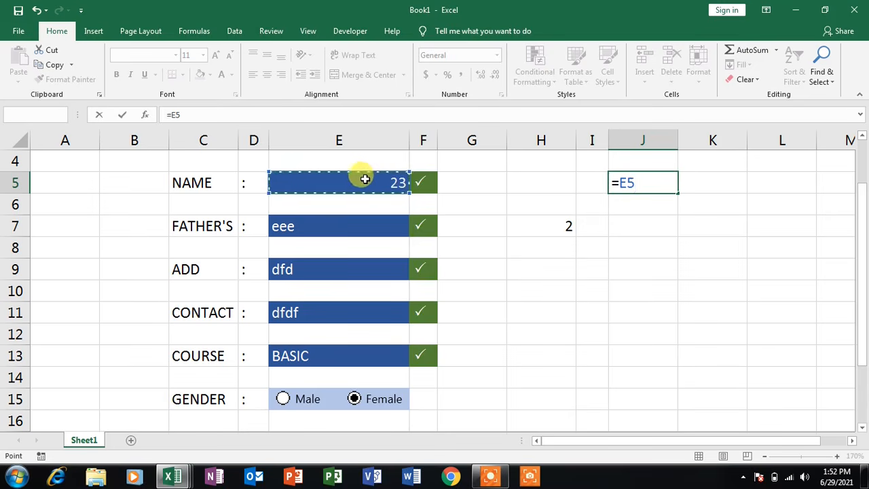
{"action": "key", "text": "Return"}
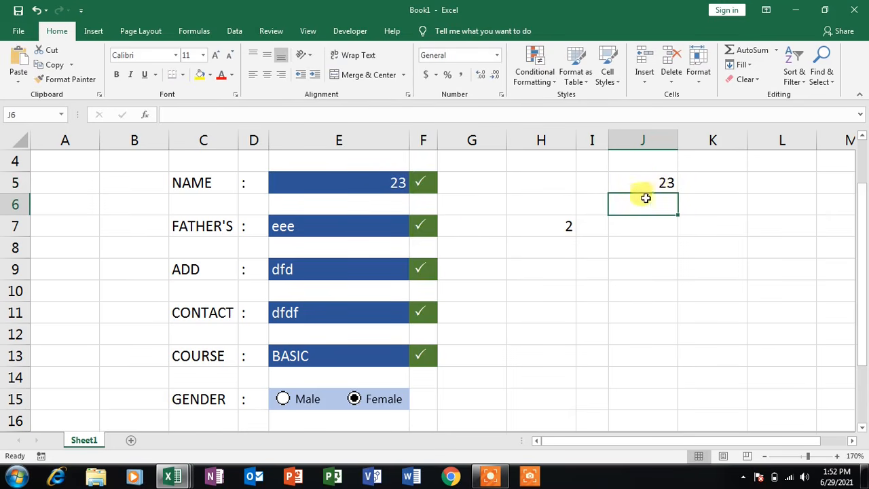
Step: Reference the FATHER'S entry E7 in cell J6 and the ADD entry E9 in cell J7
{"action": "type", "text": "="}
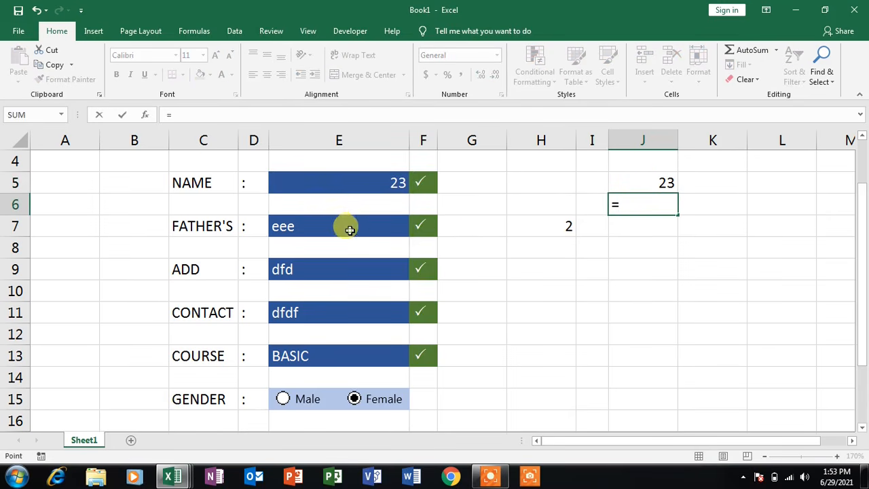
{"action": "left_click", "coordinate": [353, 225]}
{"action": "key", "text": "Return"}
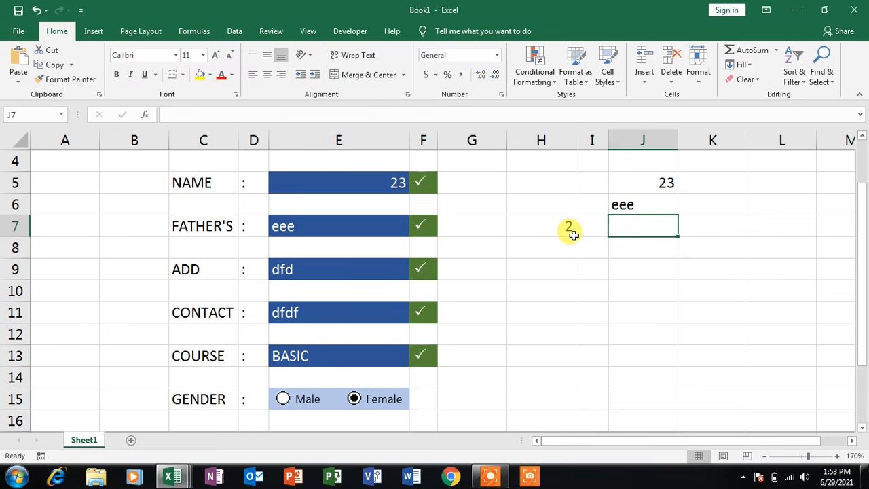
{"action": "type", "text": "="}
{"action": "left_click", "coordinate": [368, 265]}
{"action": "key", "text": "Return"}
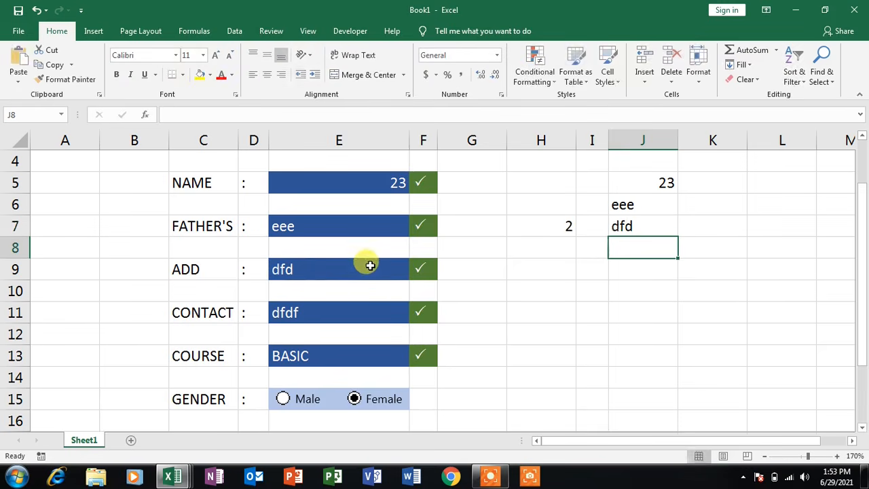
Step: Reference the CONTACT entry E11 in cell J8 and the COURSE entry E13 in cell J9
{"action": "type", "text": "="}
{"action": "left_click", "coordinate": [344, 312]}
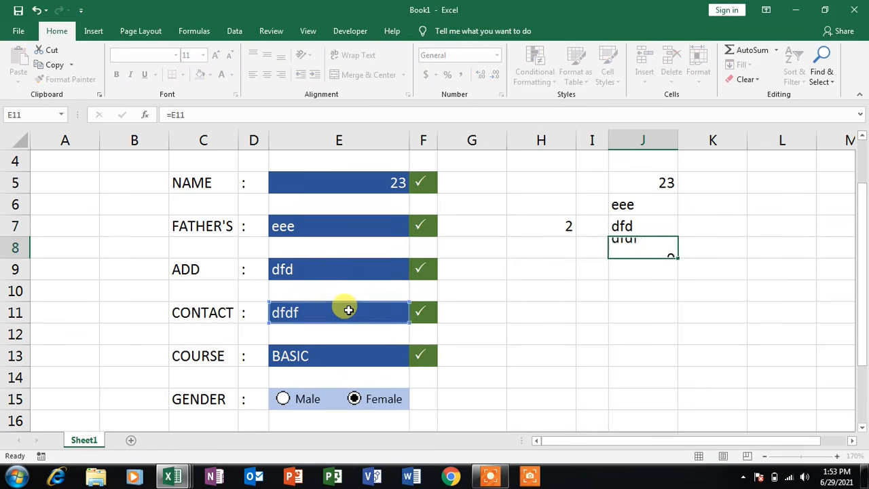
{"action": "key", "text": "Return"}
{"action": "type", "text": "="}
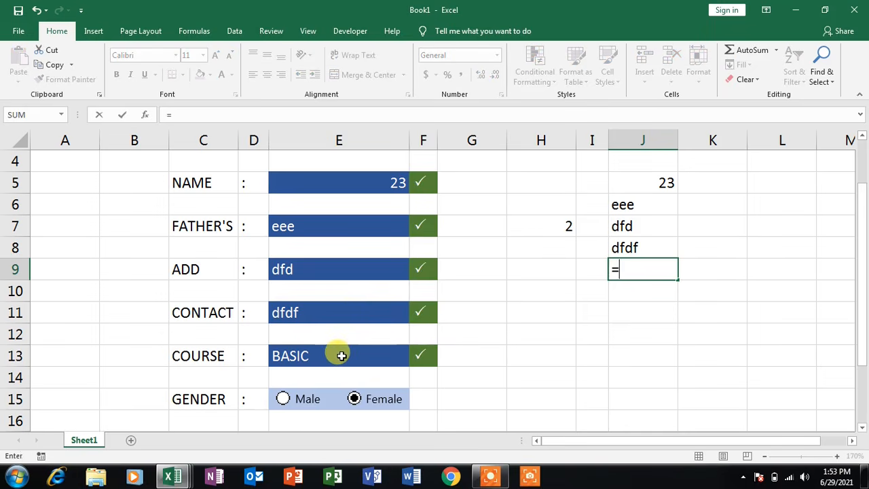
{"action": "left_click", "coordinate": [343, 355]}
{"action": "key", "text": "Return"}
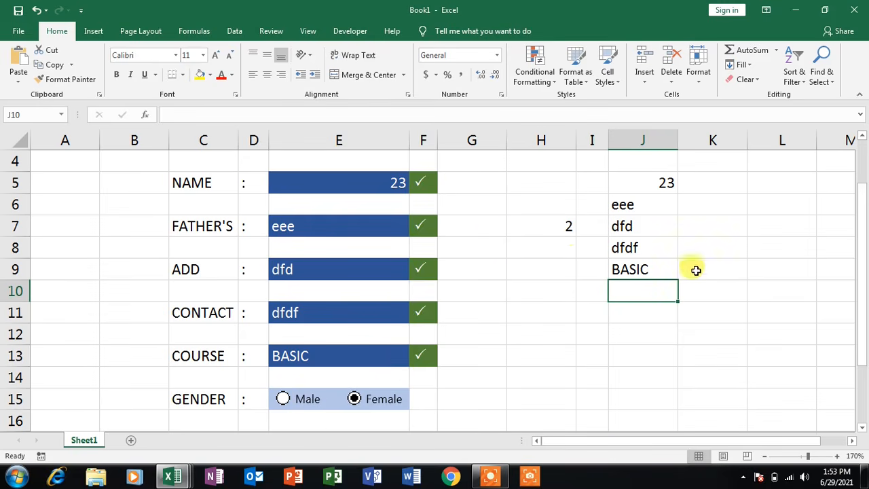
{"action": "type", "text": "="}
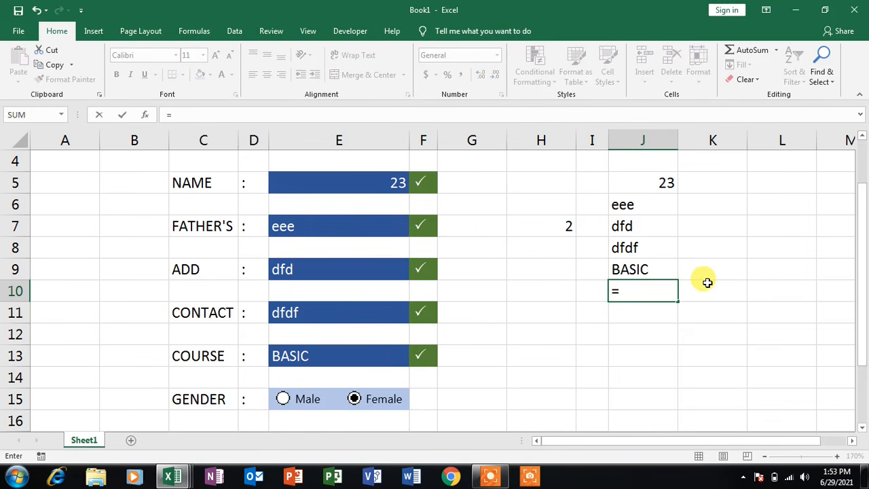
{"action": "type", "text": "if"}
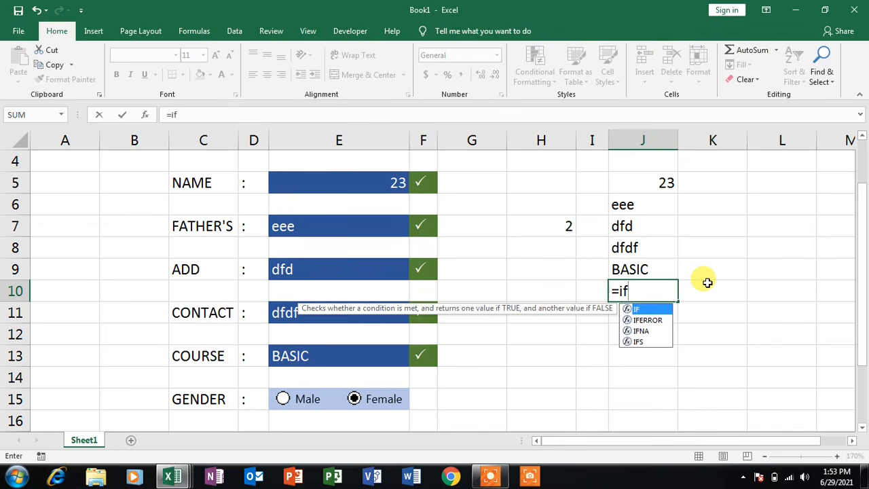
{"action": "left_click", "coordinate": [551, 219]}
Step: Enter the formula =IF(H7=1,"Male","Female") in cell J10
{"action": "left_click", "coordinate": [644, 290]}
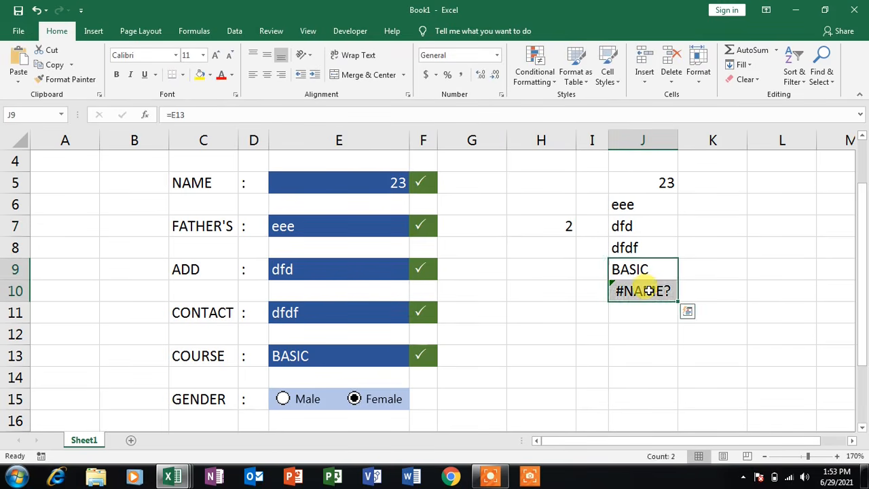
{"action": "type", "text": "="}
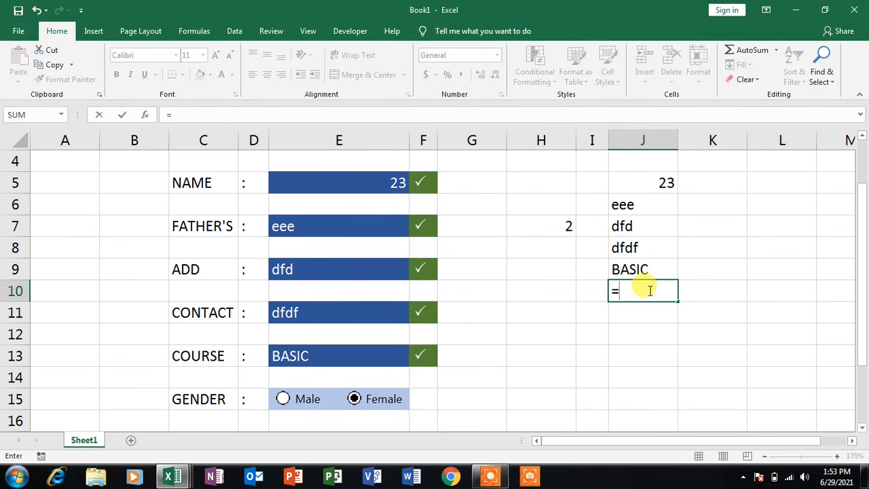
{"action": "type", "text": "if("}
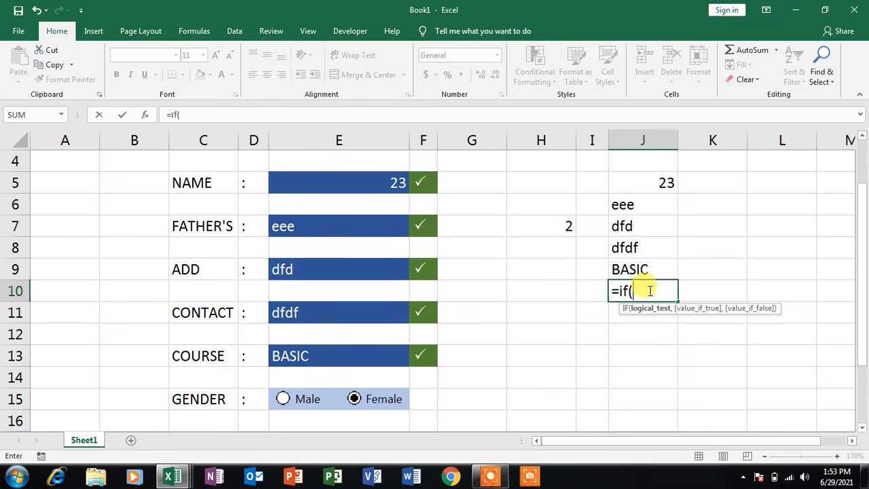
{"action": "left_click", "coordinate": [553, 227]}
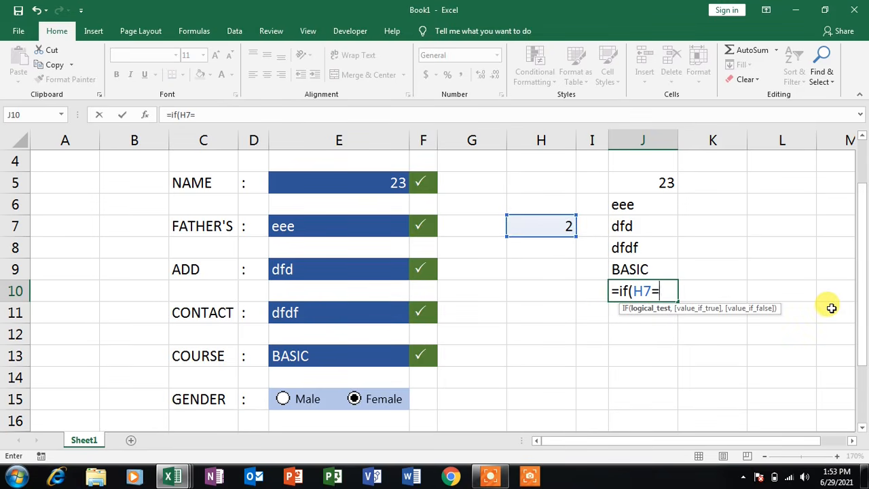
{"action": "type", "text": "=1,\"M"}
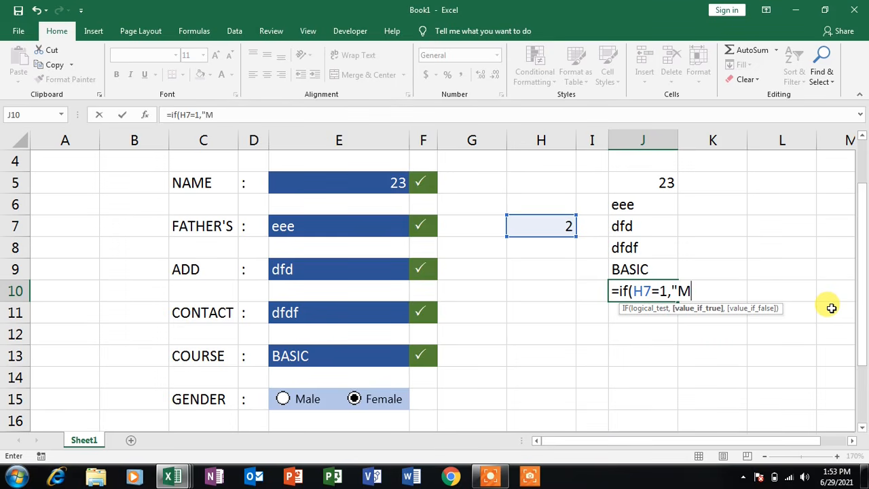
{"action": "type", "text": "ale\",\"Female\""}
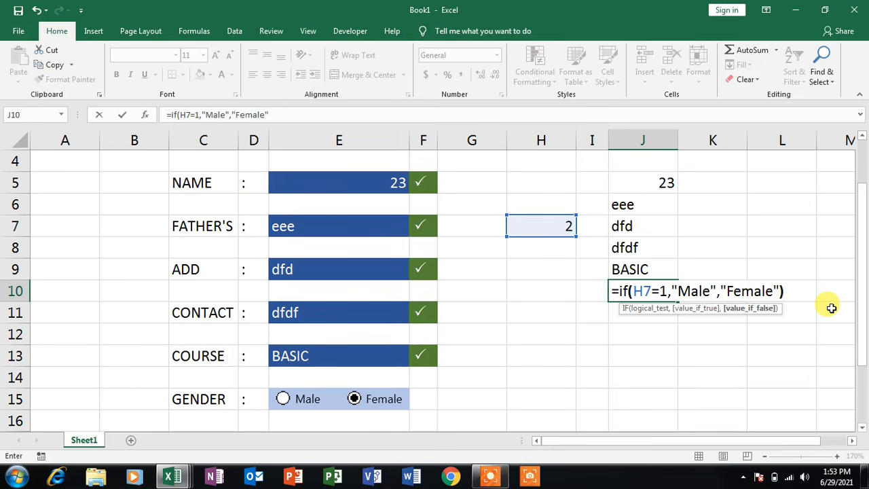
{"action": "key", "text": "Return"}
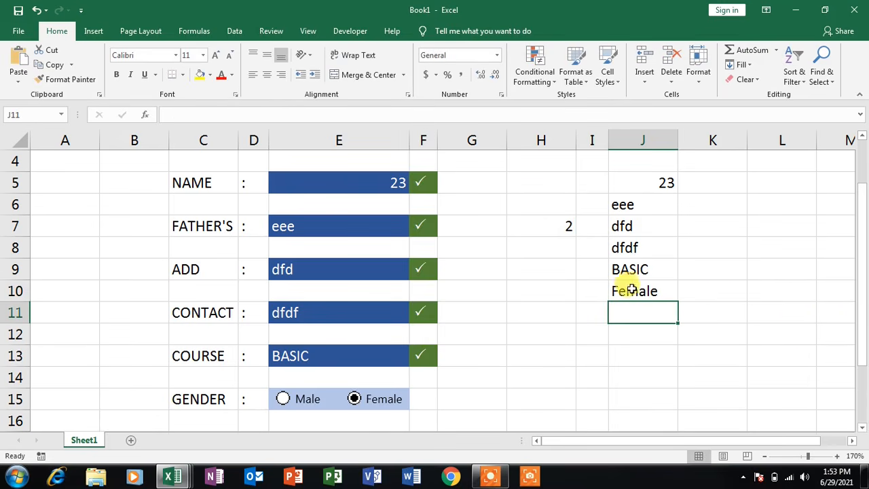
Step: Test the gender formula in J10 by switching repeatedly between the Male and Female option buttons, ending on Female
{"action": "left_click", "coordinate": [283, 399]}
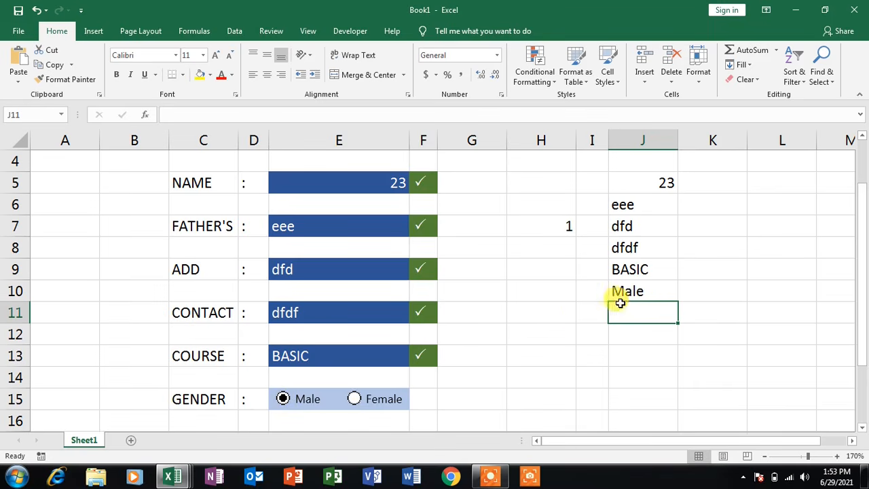
{"action": "left_click", "coordinate": [378, 402]}
{"action": "left_click", "coordinate": [307, 406]}
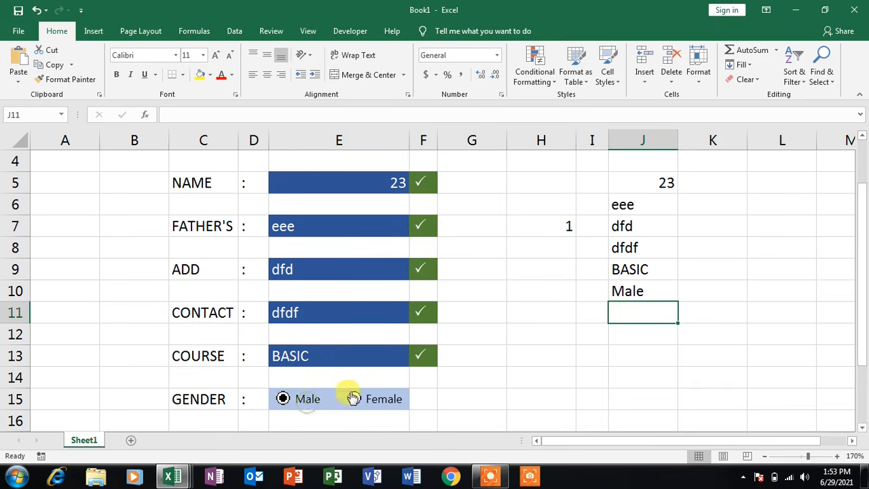
{"action": "left_click", "coordinate": [370, 399]}
{"action": "left_click", "coordinate": [307, 404]}
{"action": "left_click", "coordinate": [381, 403]}
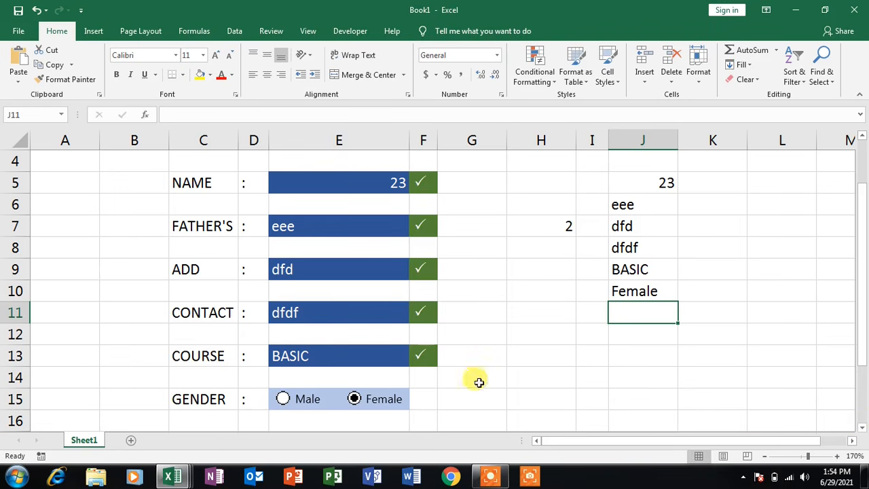
Step: Collapse the ribbon and enter the label "Save date" in cell E20 below the form
{"action": "right_click", "coordinate": [373, 95]}
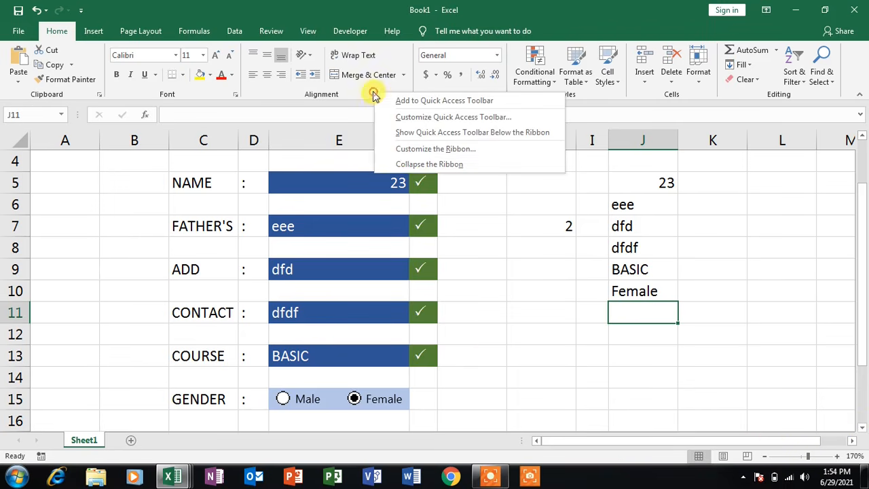
{"action": "left_click", "coordinate": [424, 165]}
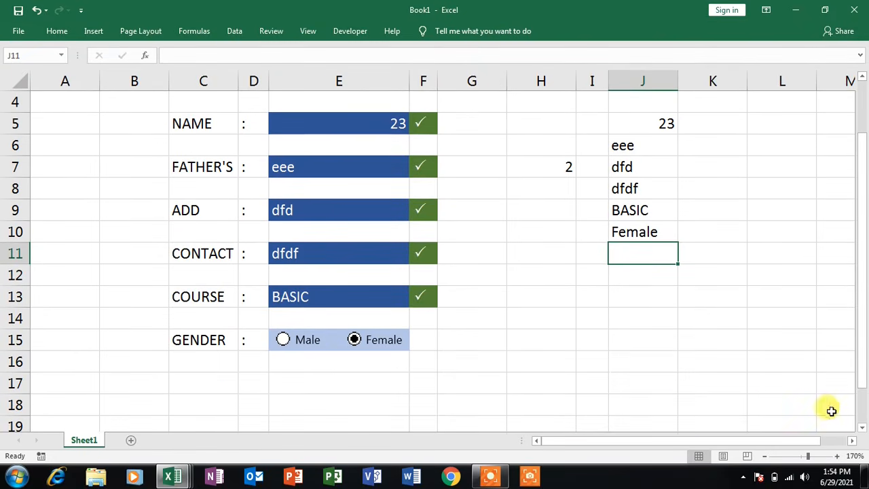
{"action": "left_click", "coordinate": [862, 427]}
{"action": "left_click", "coordinate": [862, 428]}
{"action": "left_click", "coordinate": [862, 428]}
{"action": "left_click", "coordinate": [861, 428]}
{"action": "left_click", "coordinate": [862, 428]}
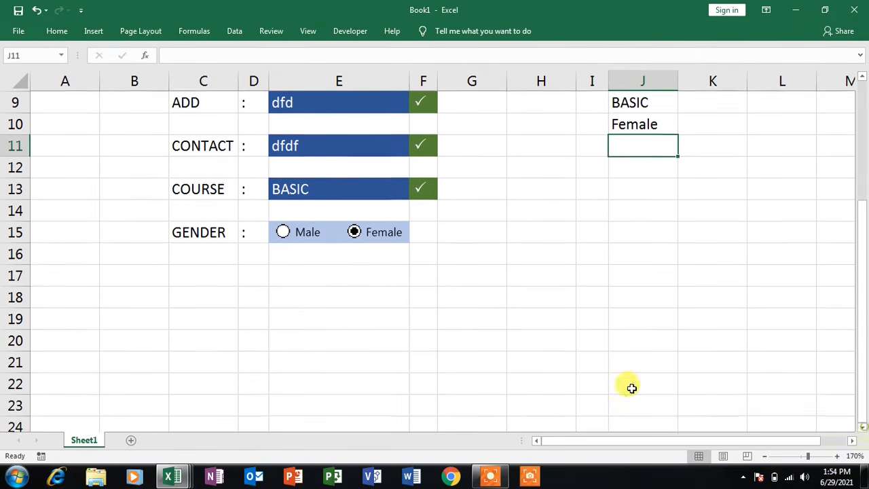
{"action": "left_click", "coordinate": [296, 337]}
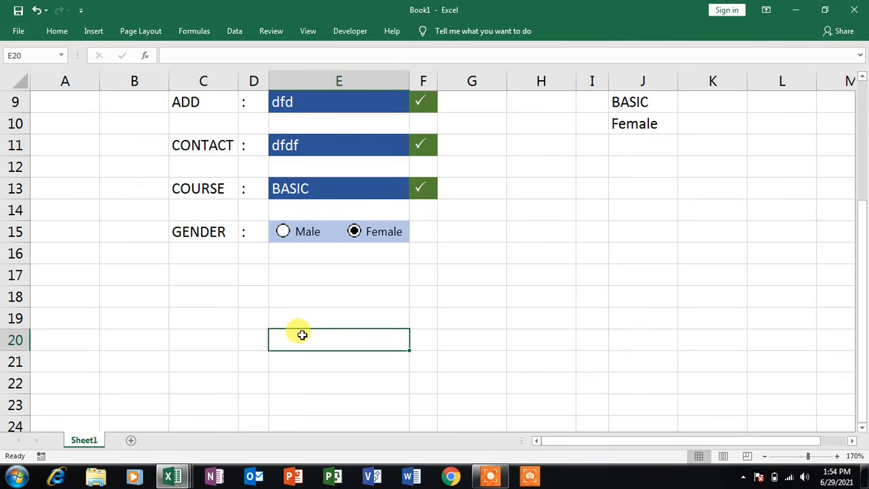
{"action": "type", "text": "Save date"}
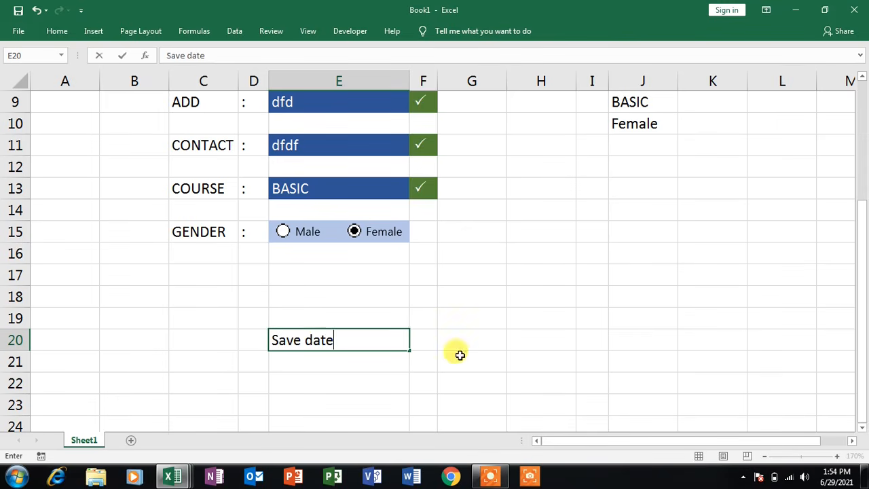
{"action": "left_click", "coordinate": [482, 360]}
Step: Center the "Save date" label in cell E20 and fill the cell with the form's light blue
{"action": "left_click", "coordinate": [345, 340]}
{"action": "left_click", "coordinate": [60, 31]}
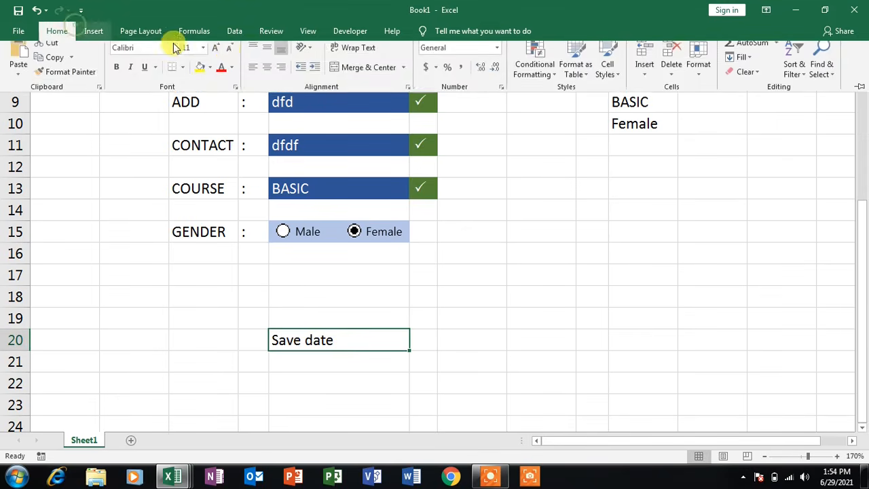
{"action": "left_click", "coordinate": [267, 74]}
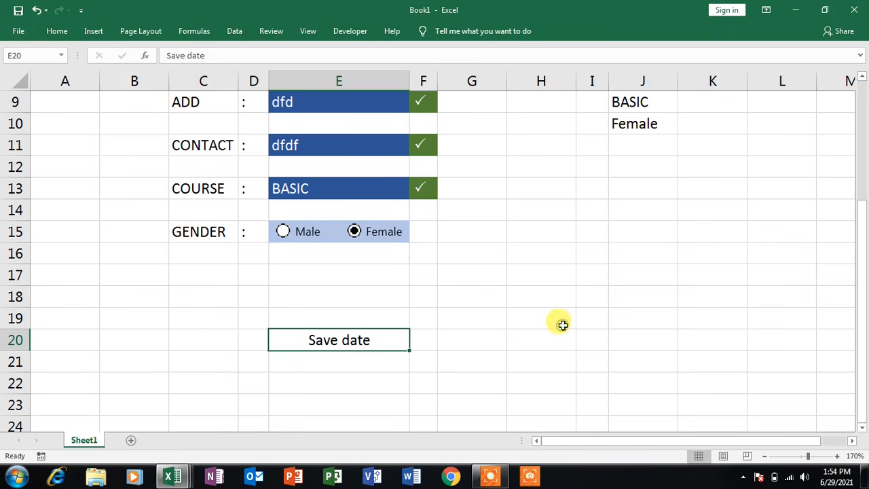
{"action": "left_click", "coordinate": [65, 34]}
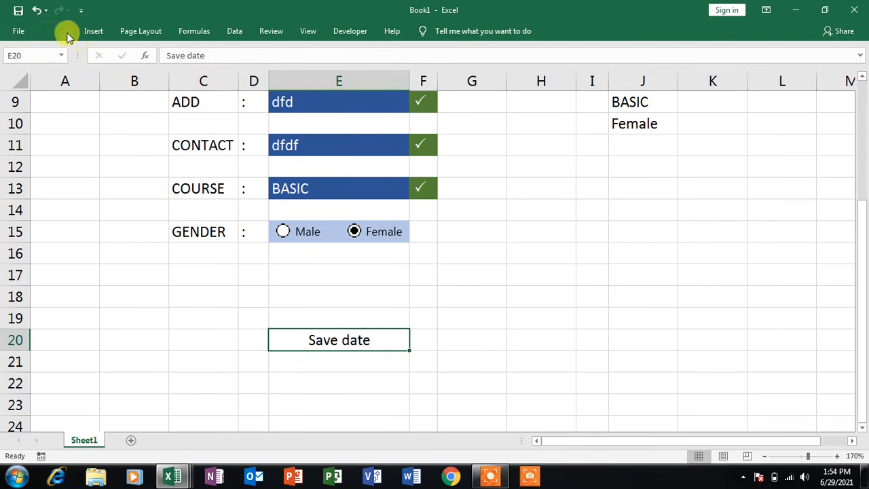
{"action": "left_click", "coordinate": [66, 33]}
{"action": "left_click", "coordinate": [208, 75]}
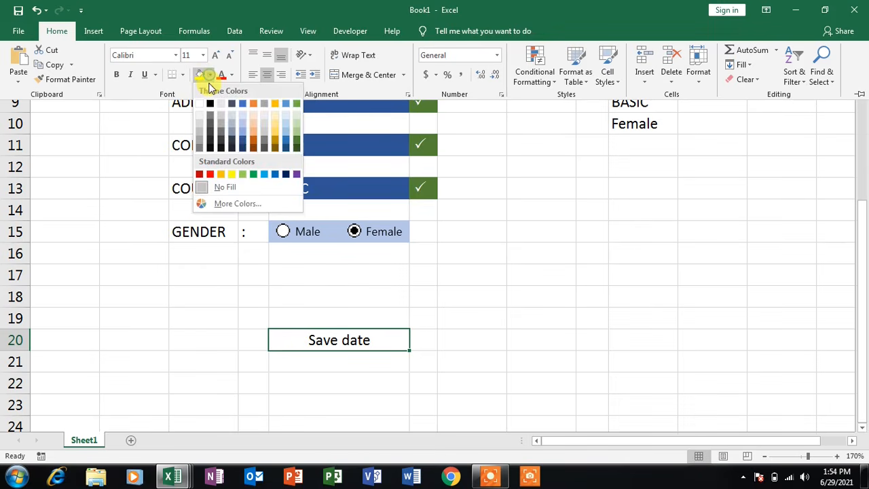
{"action": "left_click", "coordinate": [242, 126]}
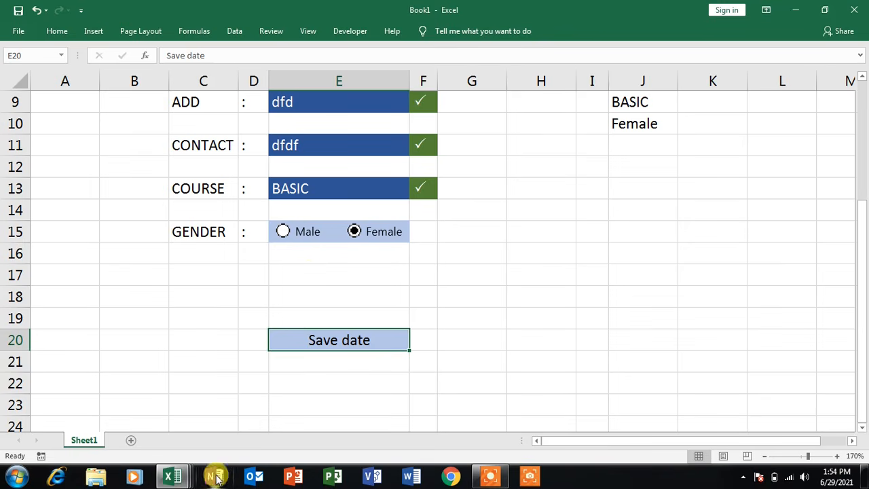
Step: Switch to the finished form workbook and enter "df" for NAME and "sd" for FATHER'S, ADD and CONTACT NO
{"action": "left_click", "coordinate": [173, 477]}
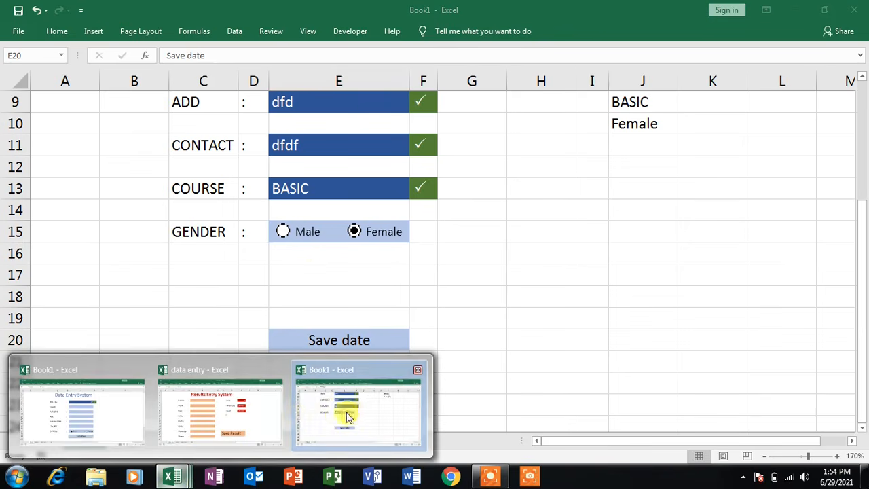
{"action": "left_click", "coordinate": [108, 412]}
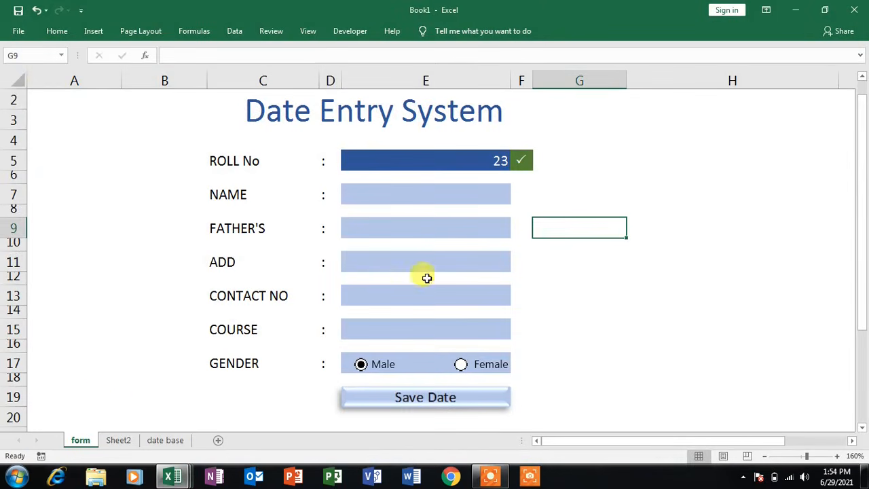
{"action": "left_click", "coordinate": [411, 191]}
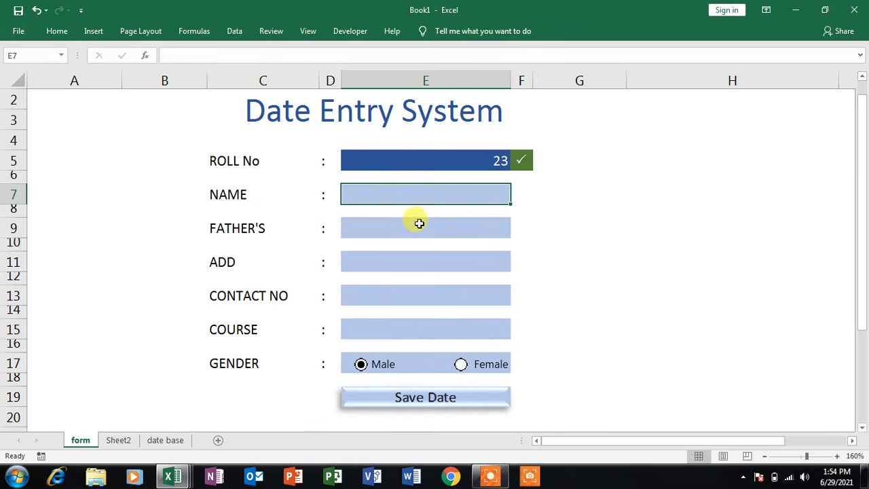
{"action": "type", "text": "23"}
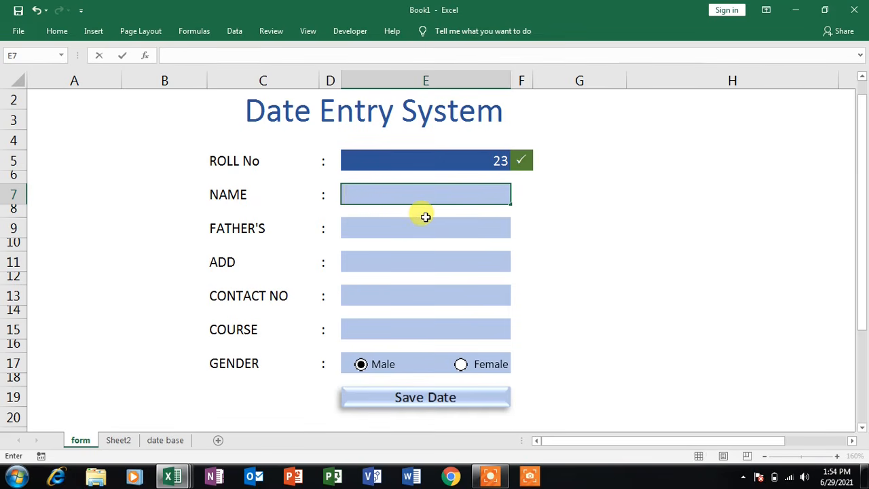
{"action": "left_click", "coordinate": [425, 228]}
{"action": "type", "text": "sd"}
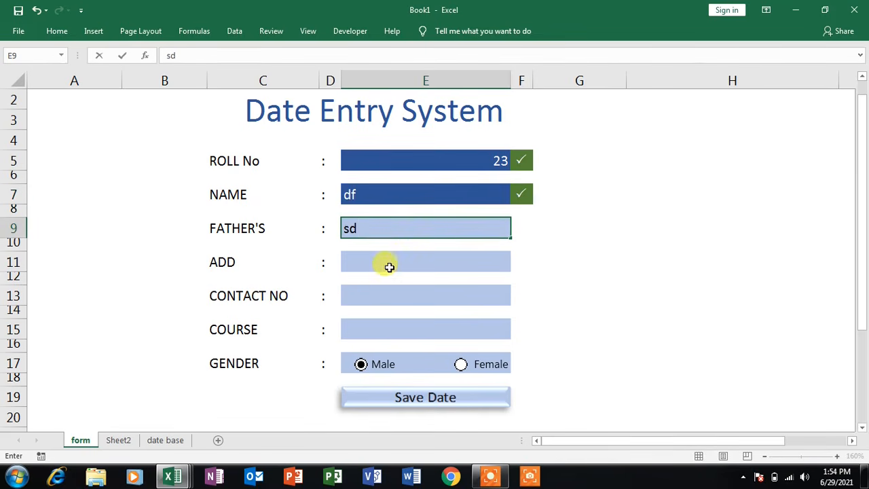
{"action": "left_click", "coordinate": [388, 268]}
{"action": "type", "text": "sd"}
{"action": "left_click", "coordinate": [386, 297]}
{"action": "type", "text": "sd"}
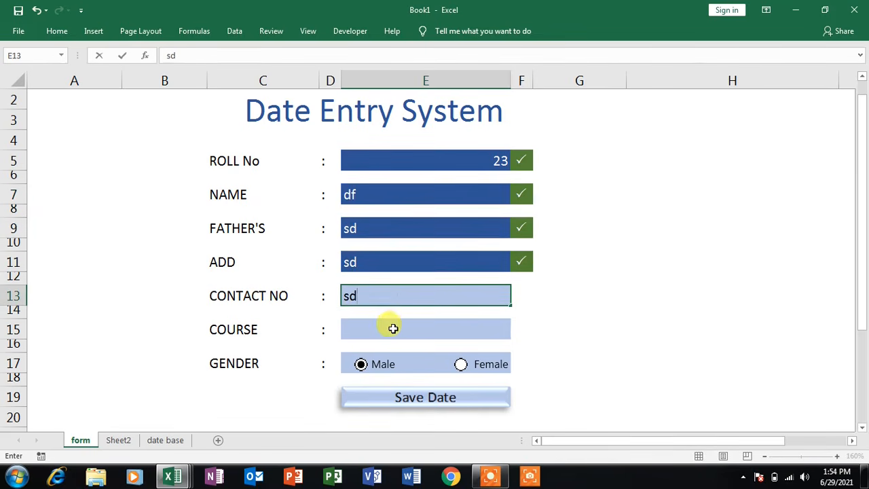
Step: Try "sd" as the COURSE entry in E15, dismiss the validation alert and choose Basic from the allowed courses instead
{"action": "left_click", "coordinate": [394, 329]}
{"action": "type", "text": "sd"}
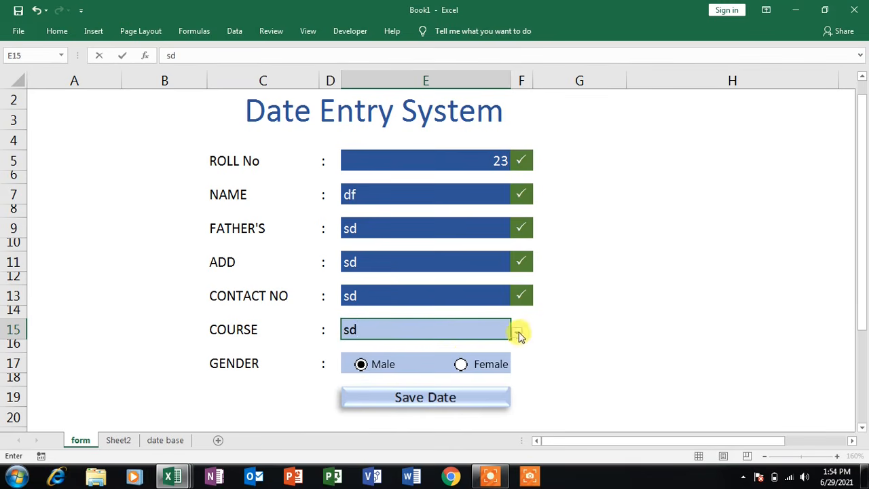
{"action": "left_click", "coordinate": [518, 332]}
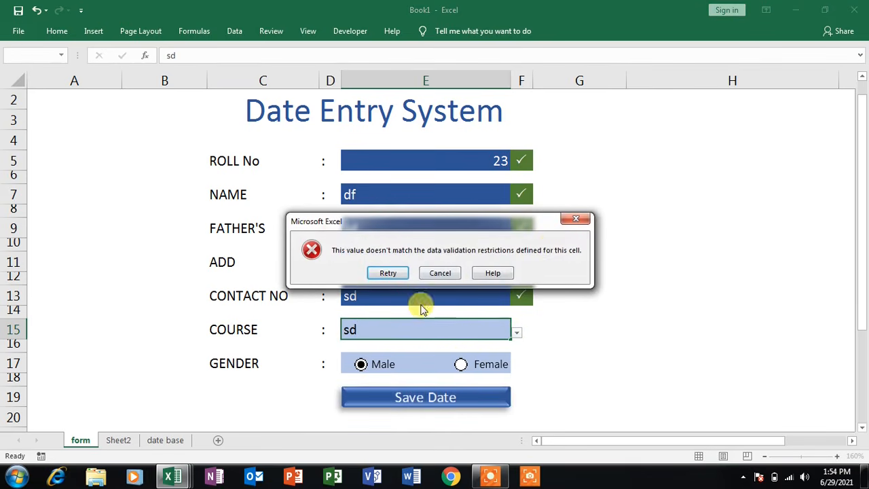
{"action": "left_click", "coordinate": [576, 219]}
{"action": "left_click", "coordinate": [517, 332]}
{"action": "left_click", "coordinate": [399, 365]}
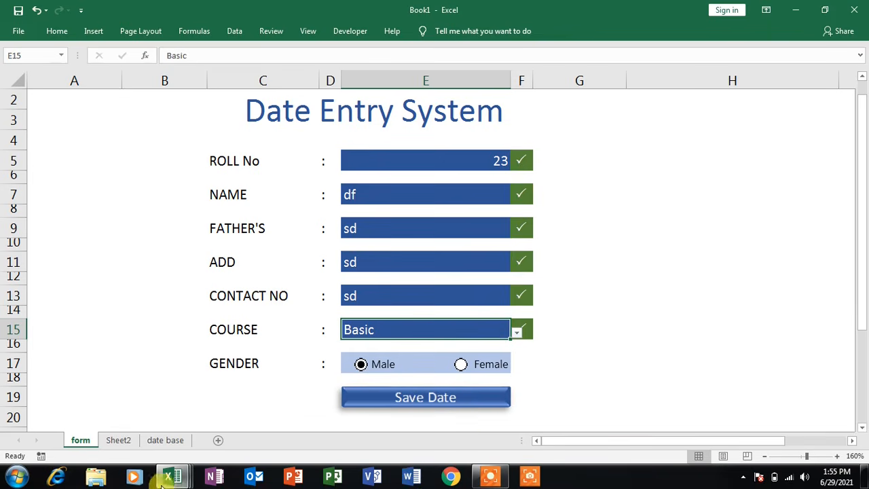
Step: Return to the new workbook's Sheet1 and begin a formula starting with =coun in cell H12 beside the form
{"action": "mouse_move", "coordinate": [170, 479]}
{"action": "left_click", "coordinate": [390, 420]}
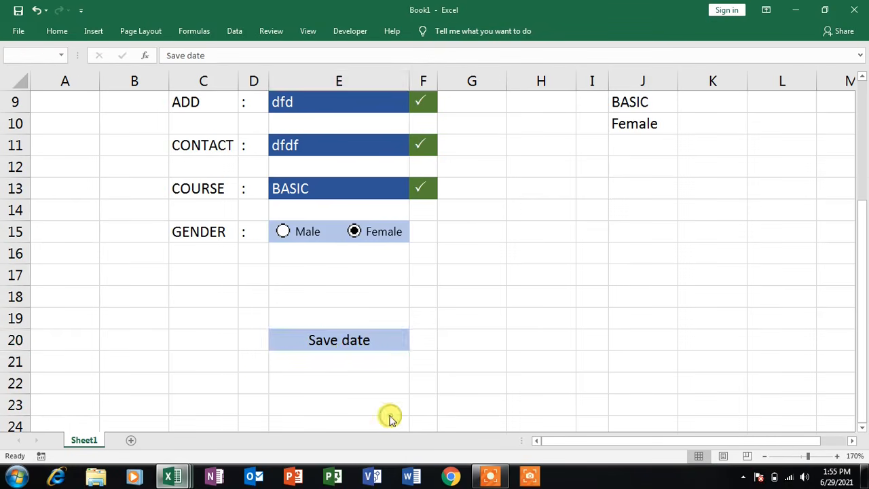
{"action": "left_click", "coordinate": [352, 343]}
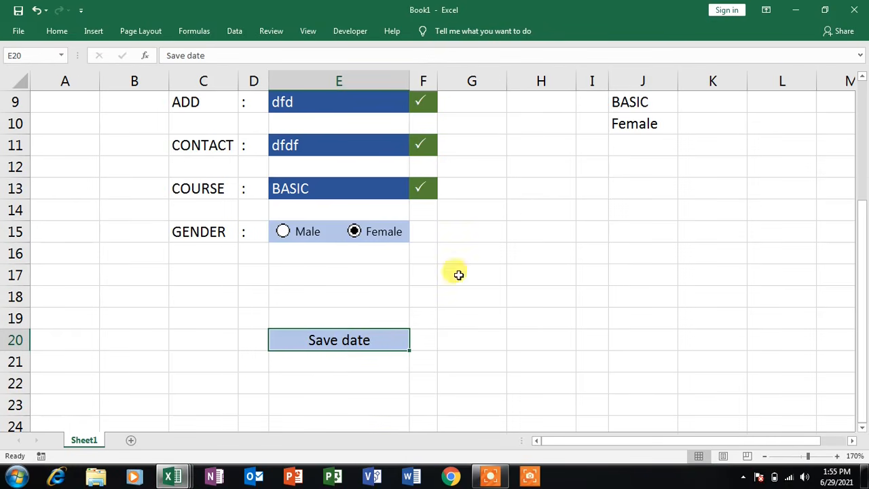
{"action": "left_click", "coordinate": [862, 76]}
{"action": "left_click", "coordinate": [862, 77]}
{"action": "left_click", "coordinate": [862, 77]}
{"action": "left_click", "coordinate": [863, 76]}
{"action": "left_click", "coordinate": [863, 77]}
{"action": "left_click", "coordinate": [862, 77]}
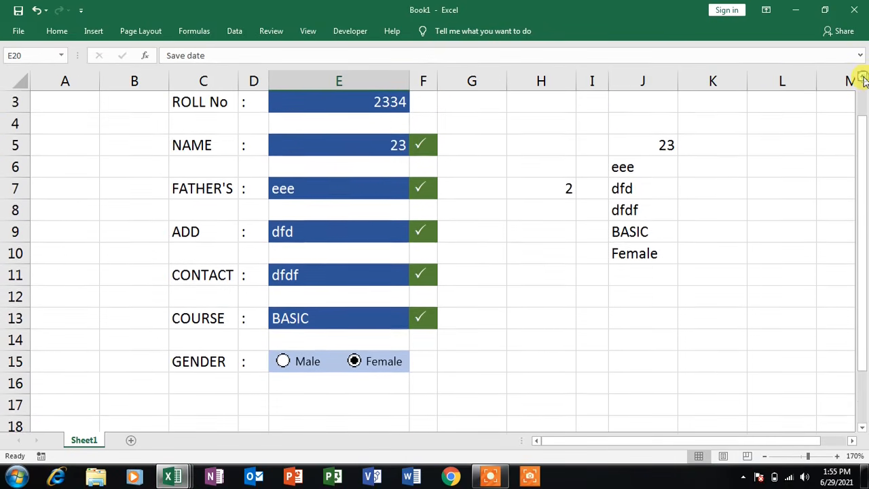
{"action": "left_click", "coordinate": [862, 77]}
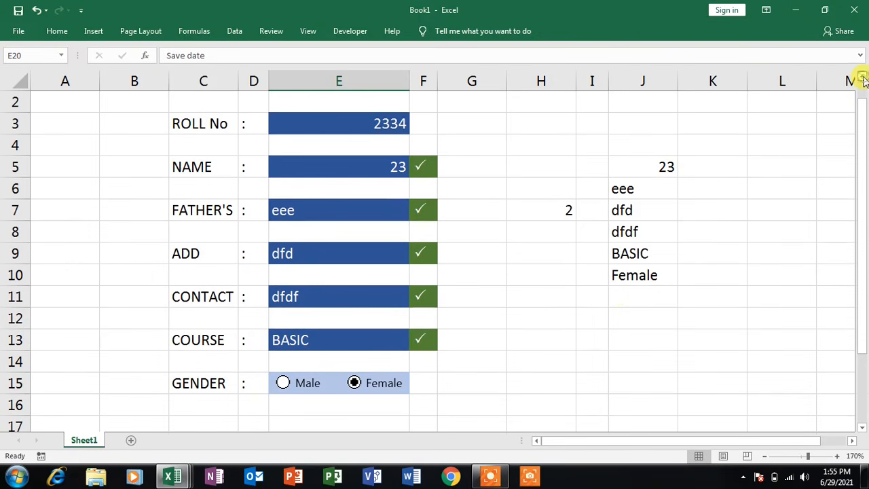
{"action": "left_click", "coordinate": [549, 321]}
{"action": "type", "text": "="}
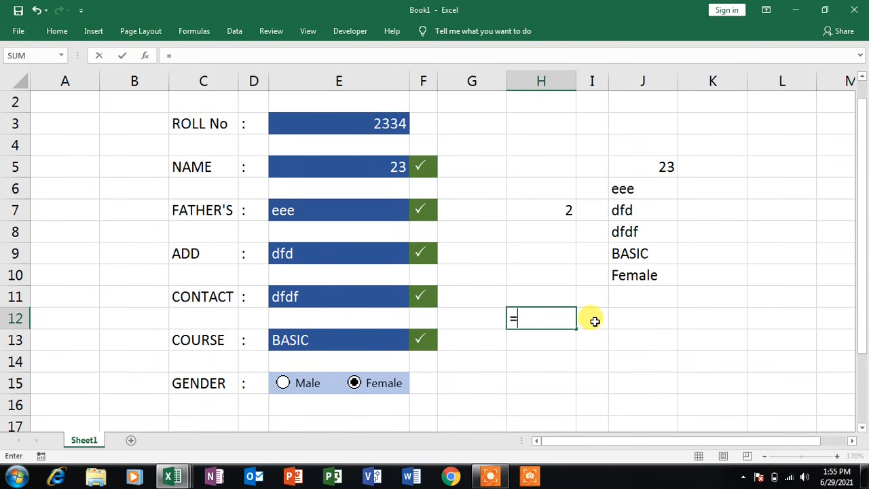
{"action": "type", "text": "c"}
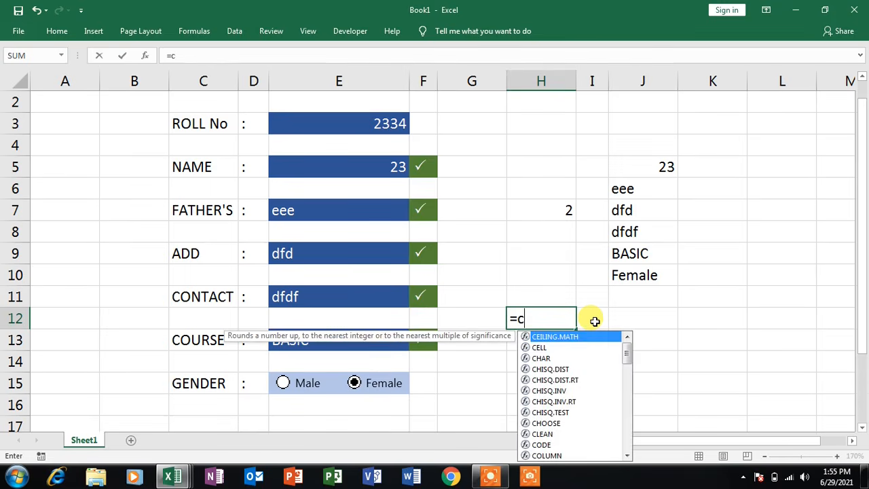
{"action": "type", "text": "oun"}
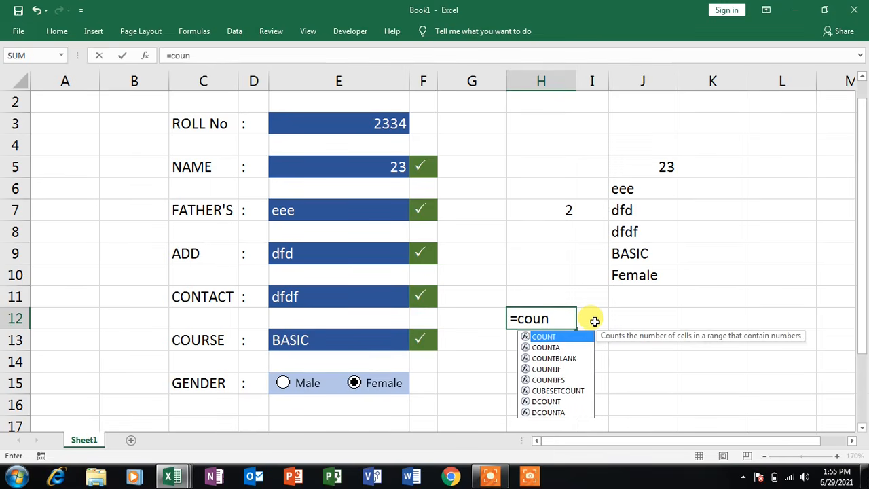
Step: Complete the formula in H12 as =COUNTA(E3,E5,E7,E9,E11,E13,) to count the filled form fields
{"action": "type", "text": "ta"}
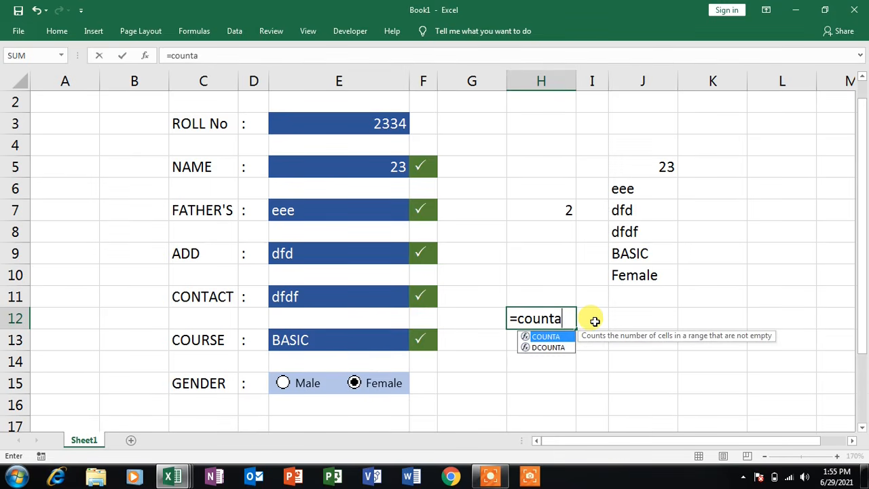
{"action": "type", "text": "("}
{"action": "left_click", "coordinate": [345, 123]}
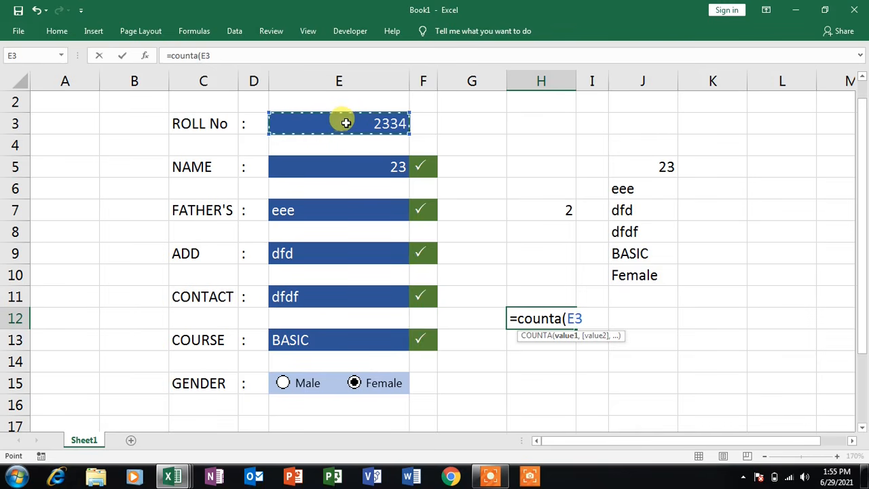
{"action": "type", "text": ","}
{"action": "left_click", "coordinate": [326, 162]}
{"action": "type", "text": ","}
{"action": "left_click", "coordinate": [335, 210]}
{"action": "type", "text": ","}
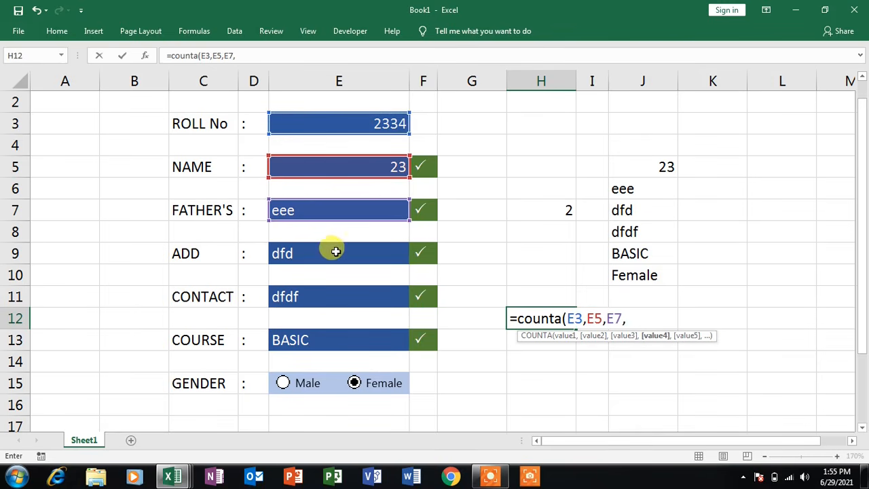
{"action": "left_click", "coordinate": [337, 250]}
{"action": "type", "text": ","}
{"action": "left_click", "coordinate": [334, 295]}
{"action": "type", "text": ","}
{"action": "left_click", "coordinate": [343, 341]}
{"action": "type", "text": ","}
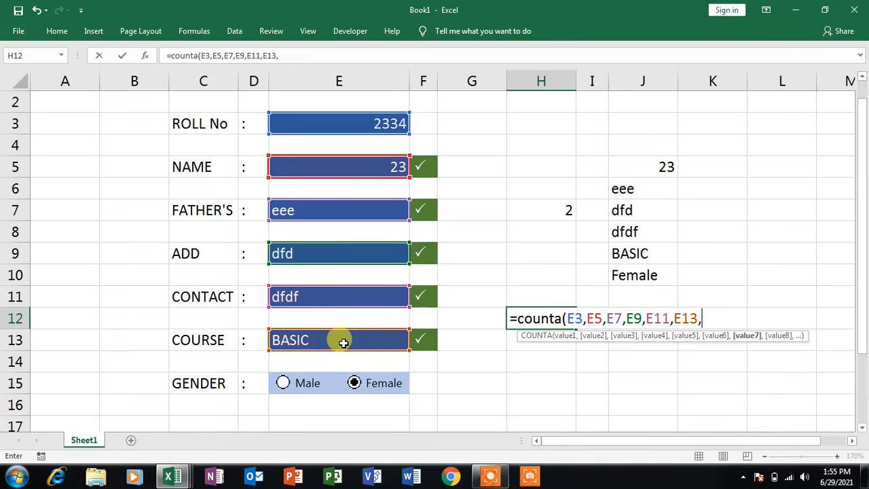
{"action": "type", "text": ")"}
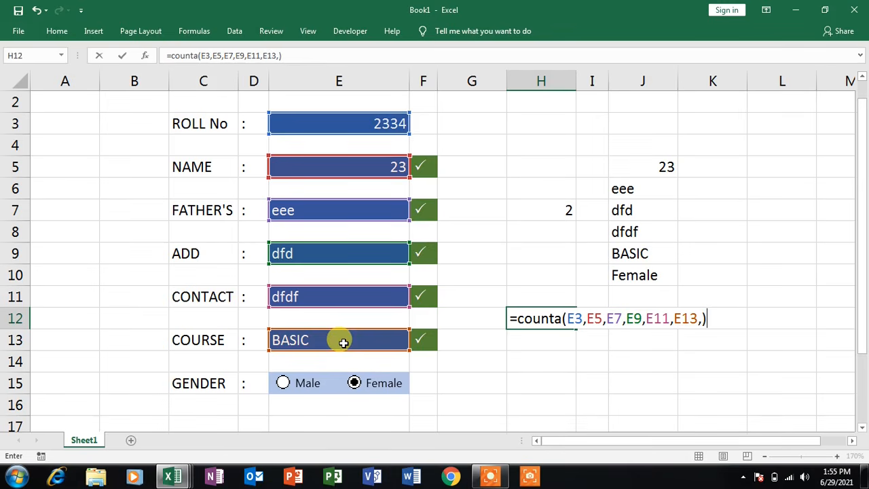
{"action": "key", "text": "Return"}
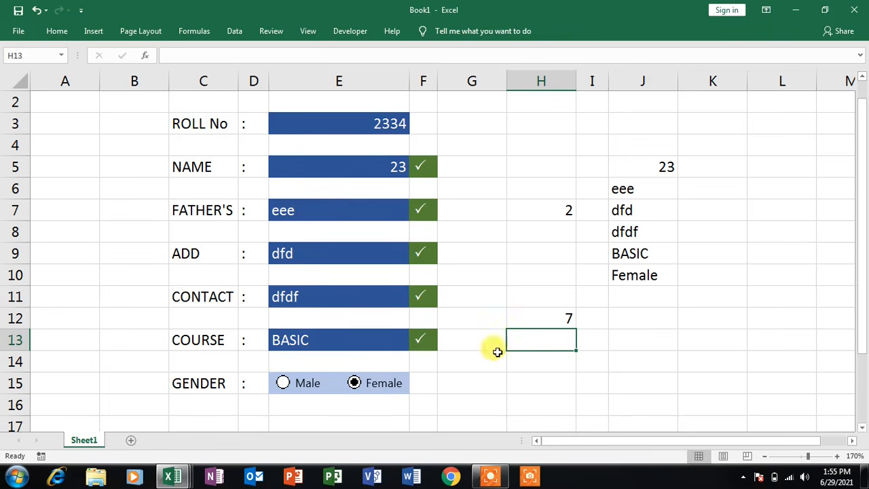
Step: Copy the full COUNTA formula text from cell H12
{"action": "left_click", "coordinate": [564, 317]}
{"action": "left_click_drag", "start_coordinate": [297, 54], "coordinate": [170, 53]}
{"action": "right_click", "coordinate": [184, 56]}
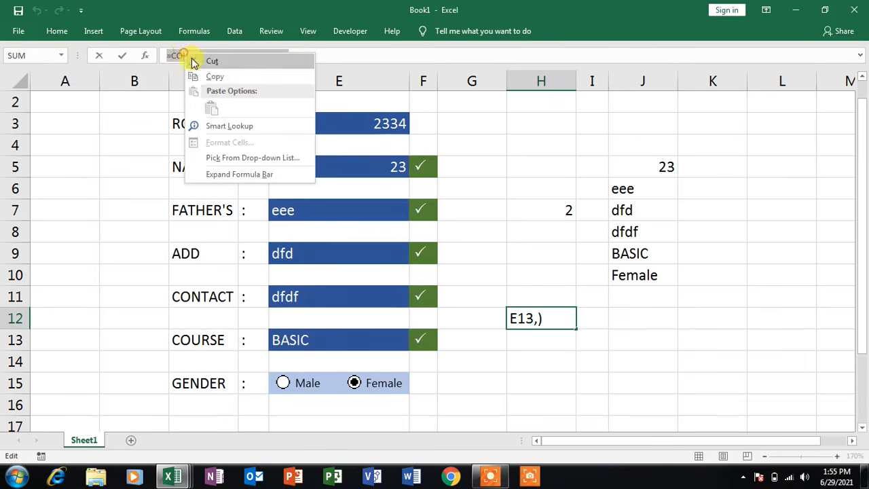
{"action": "left_click", "coordinate": [216, 77]}
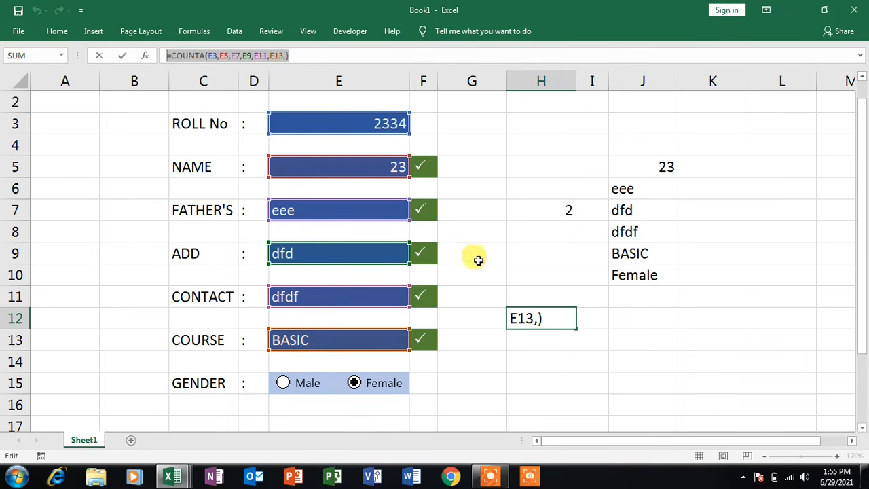
{"action": "type", "text": "="}
{"action": "left_click", "coordinate": [547, 356]}
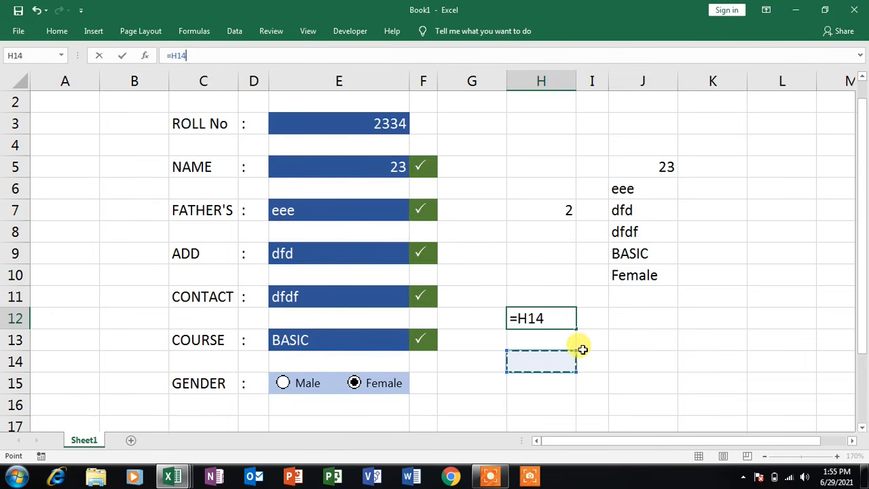
{"action": "key", "text": "Escape"}
Step: Start a formula-based conditional formatting rule for the Save date cell E20, using =COUNTA(E3,E5,E7,E9,E11,E13,)=7 with the copied formula
{"action": "scroll", "coordinate": [561, 344], "scroll_direction": "down", "scroll_amount": 2}
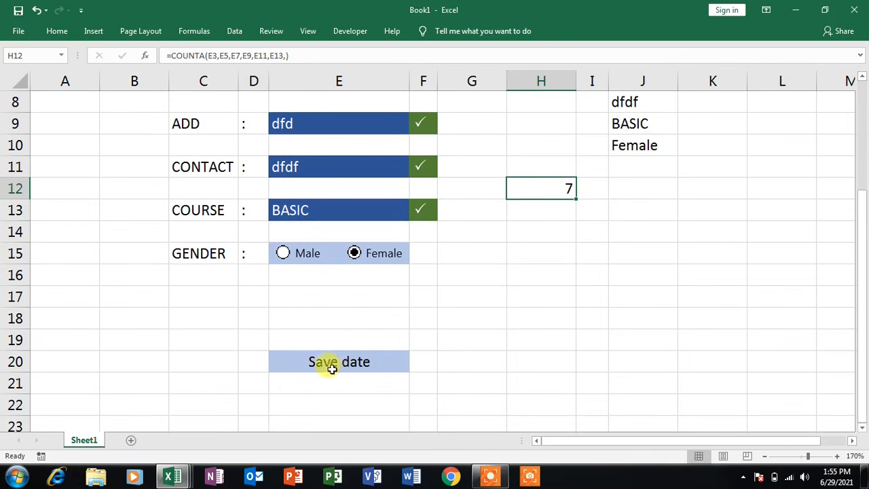
{"action": "left_click", "coordinate": [330, 364]}
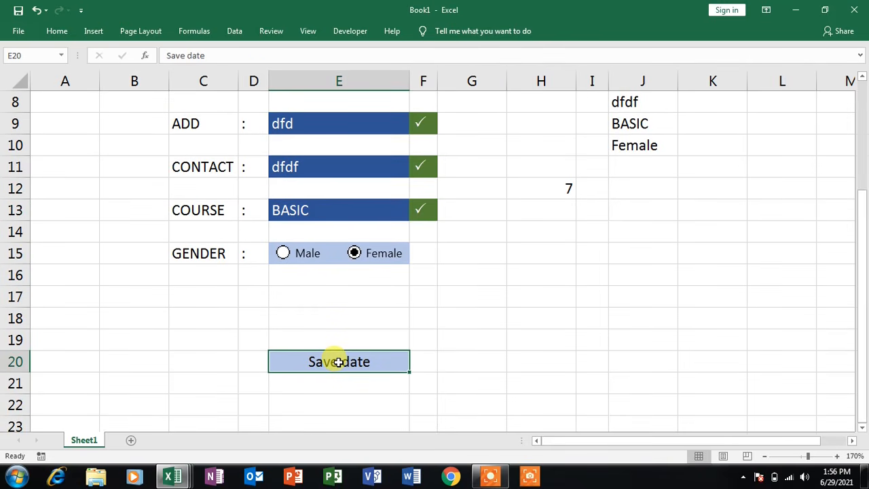
{"action": "left_click", "coordinate": [49, 34]}
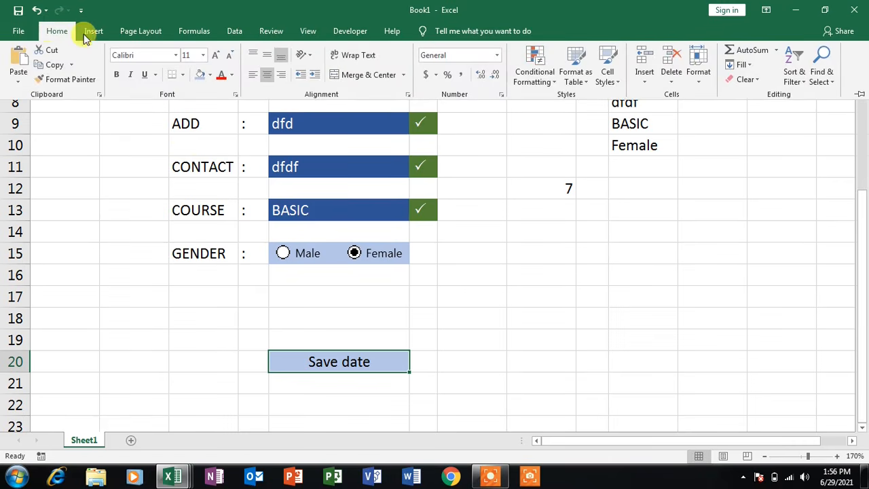
{"action": "left_click", "coordinate": [533, 79]}
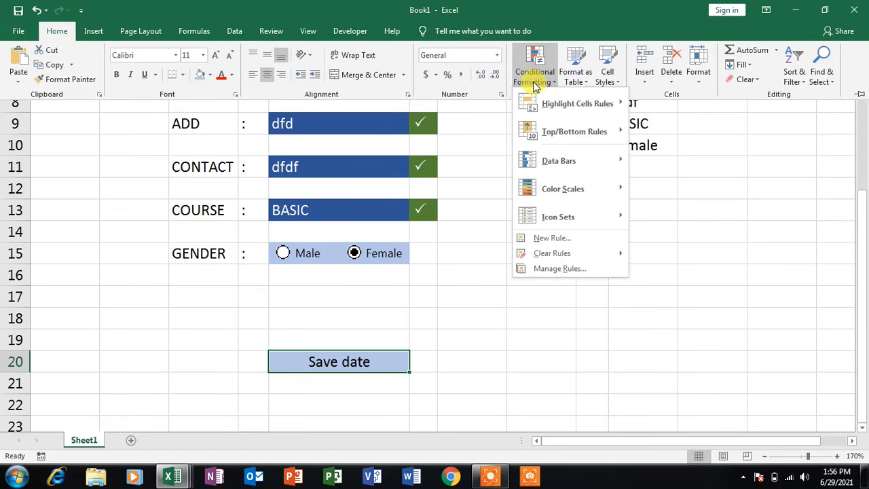
{"action": "left_click", "coordinate": [553, 239]}
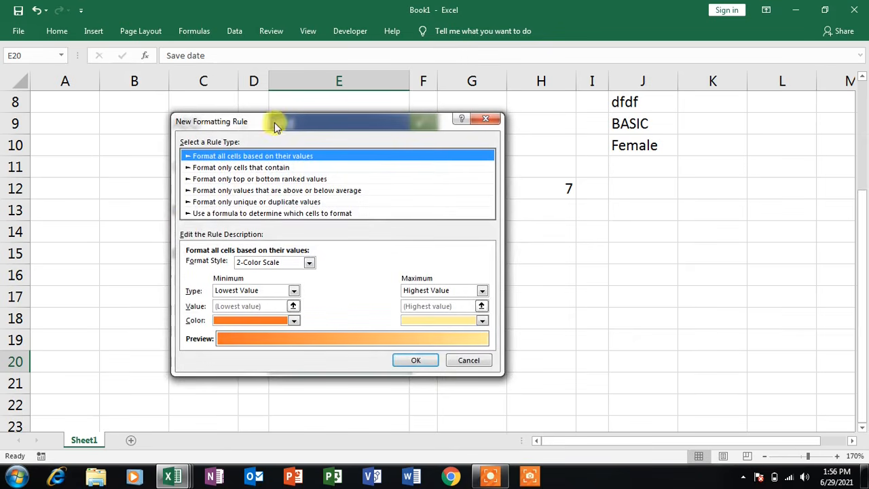
{"action": "left_click", "coordinate": [207, 215]}
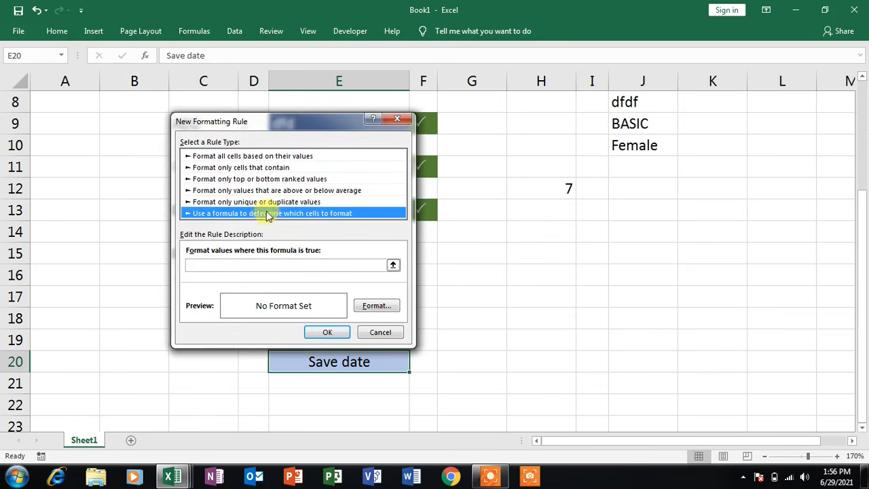
{"action": "left_click", "coordinate": [231, 267]}
{"action": "right_click", "coordinate": [228, 267]}
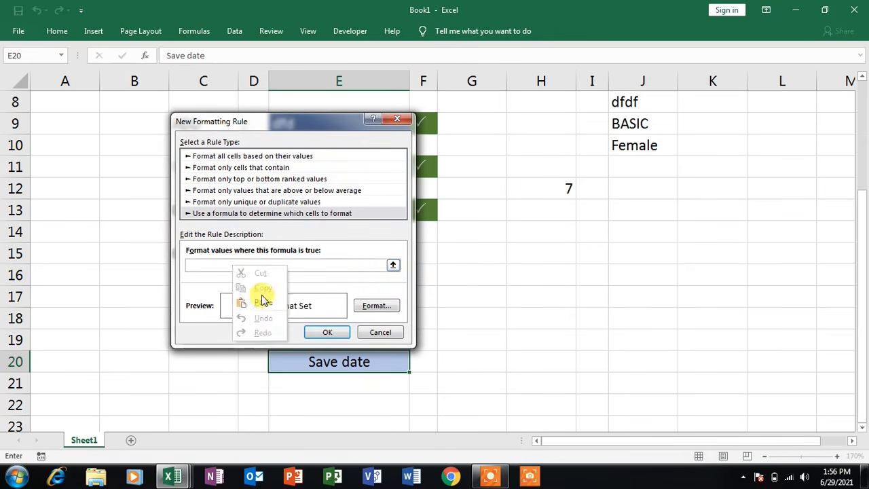
{"action": "left_click", "coordinate": [265, 305]}
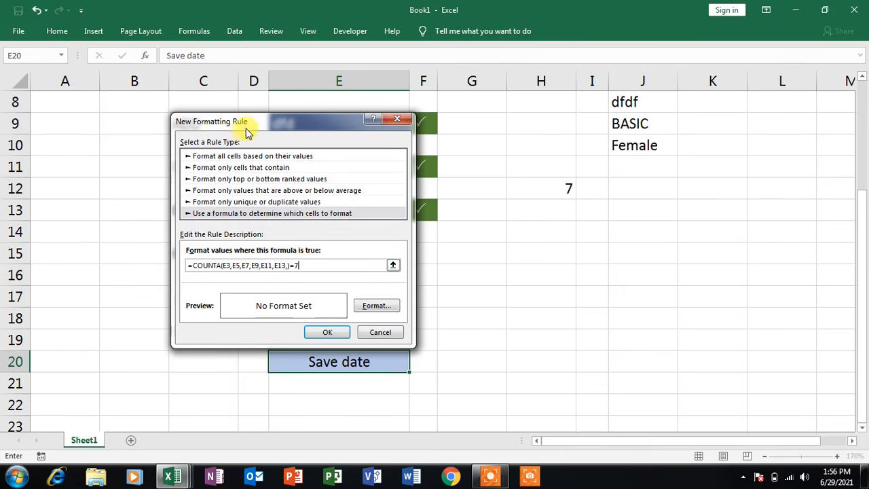
{"action": "left_click_drag", "start_coordinate": [250, 129], "coordinate": [557, 115]}
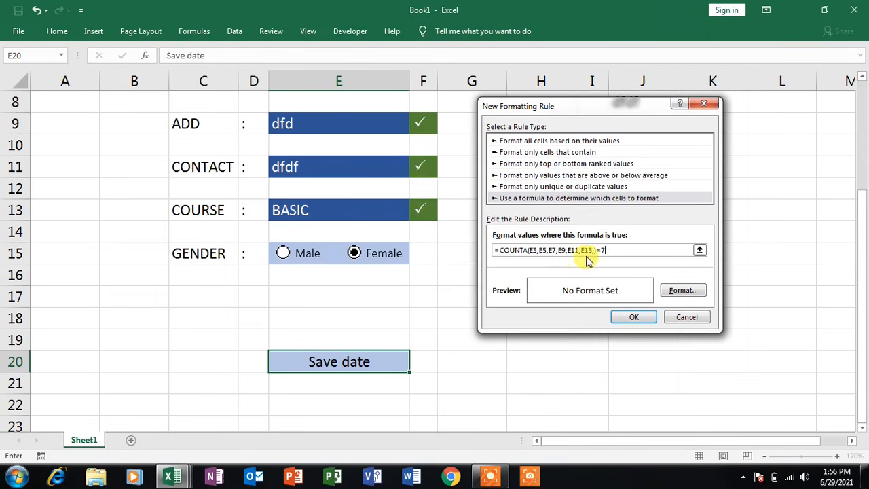
{"action": "left_click", "coordinate": [631, 252]}
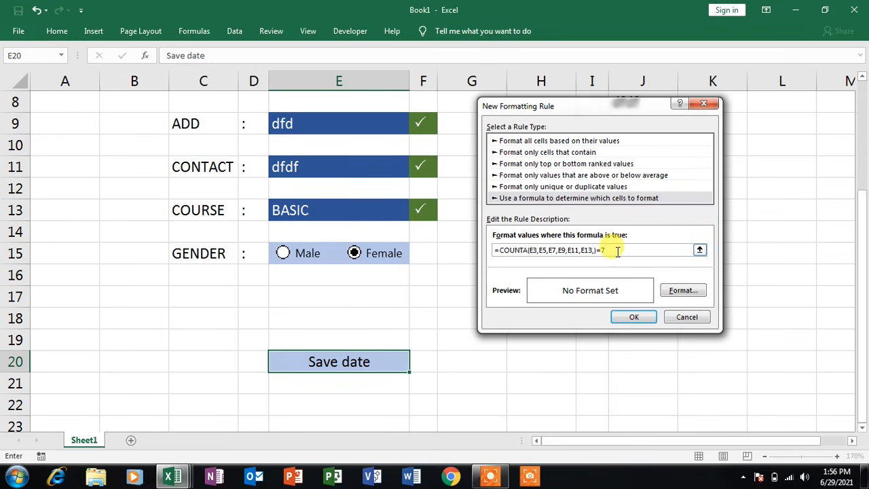
Step: Give the rule a dark blue fill with white font colour and apply it to the Save date cell
{"action": "left_click", "coordinate": [684, 292]}
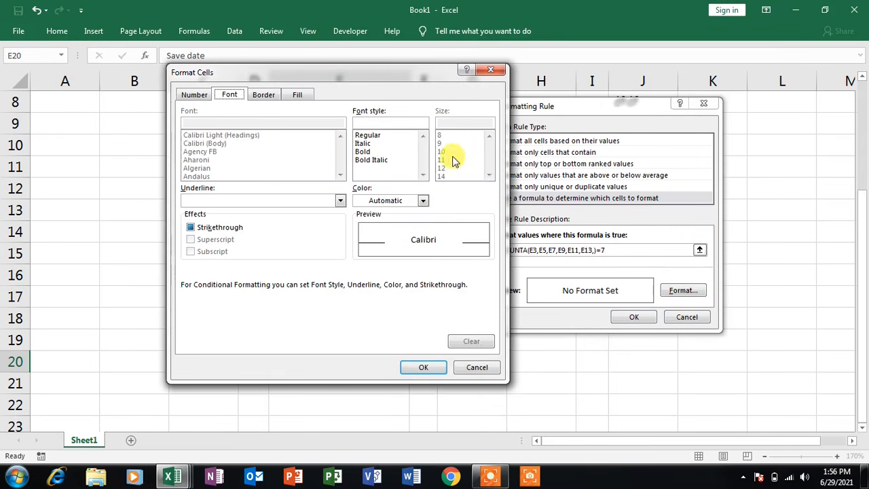
{"action": "left_click", "coordinate": [304, 97]}
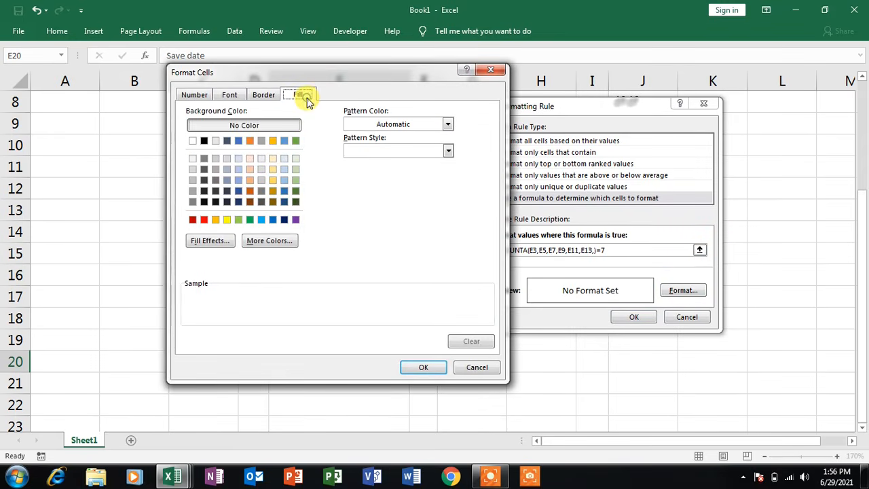
{"action": "left_click", "coordinate": [239, 191]}
{"action": "left_click", "coordinate": [238, 95]}
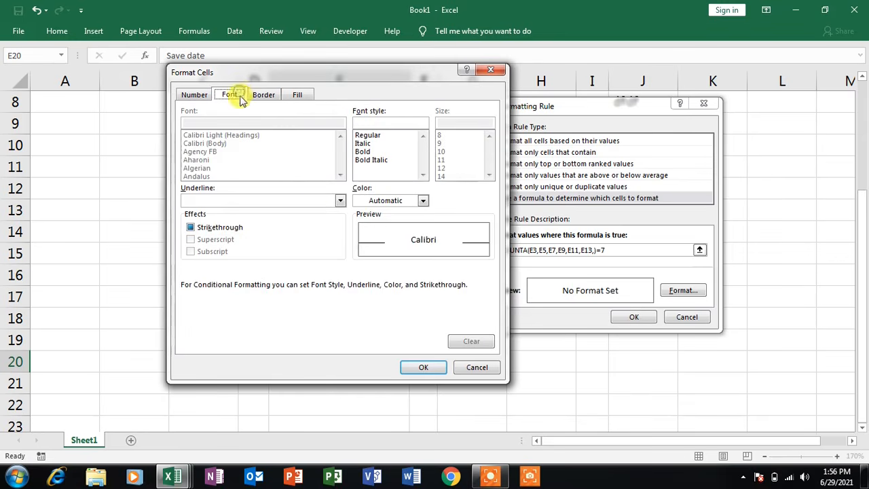
{"action": "left_click", "coordinate": [423, 201]}
{"action": "left_click", "coordinate": [367, 245]}
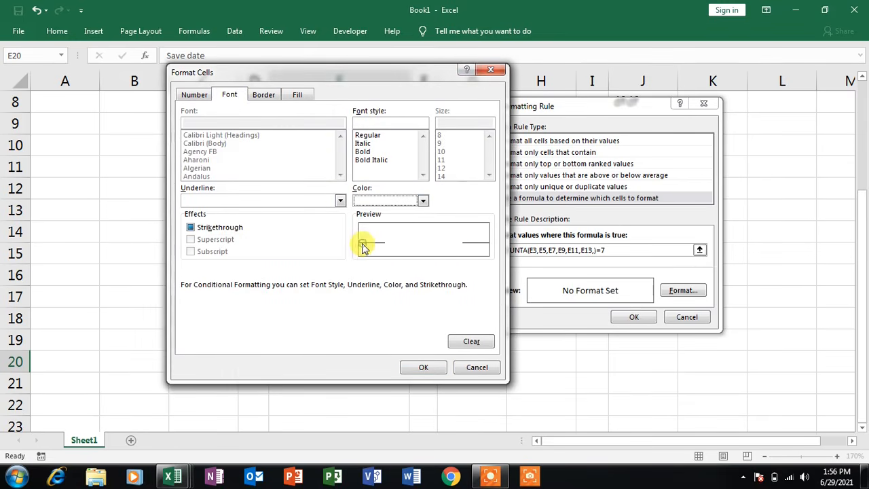
{"action": "left_click", "coordinate": [424, 367]}
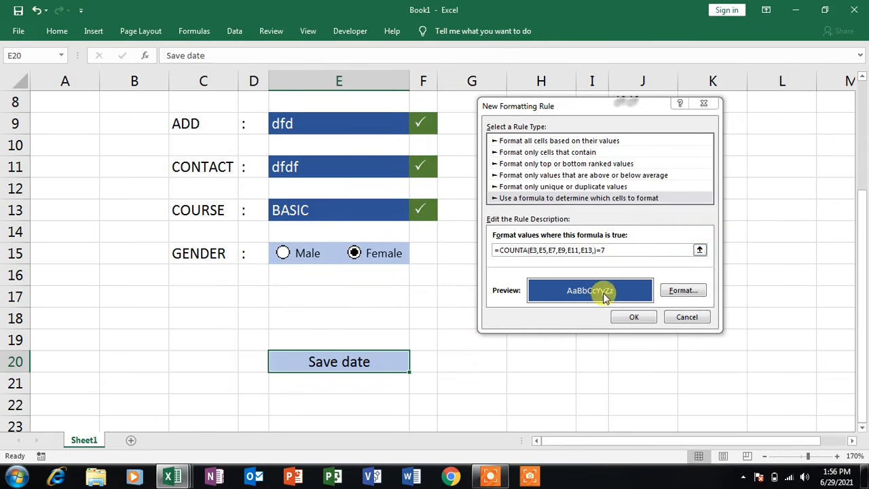
{"action": "left_click", "coordinate": [633, 316]}
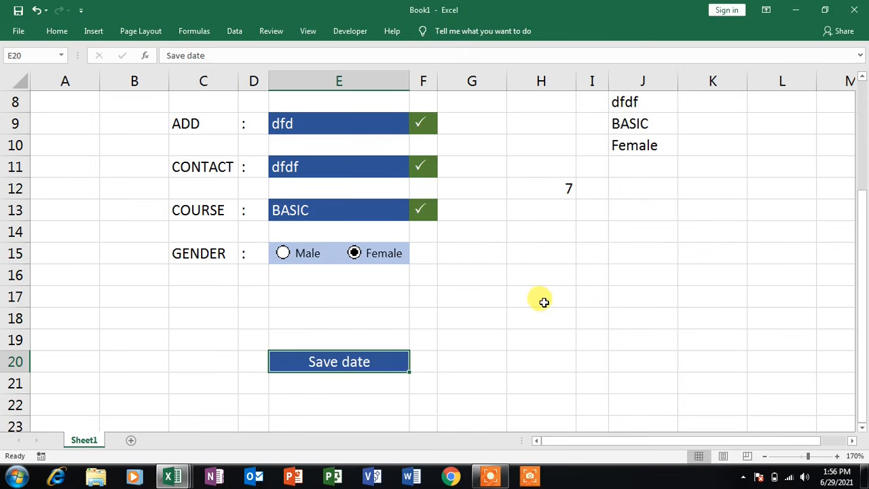
Step: Test the rule by clearing the CONTACT entry in E11 and entering 45 in its place
{"action": "left_click", "coordinate": [368, 165]}
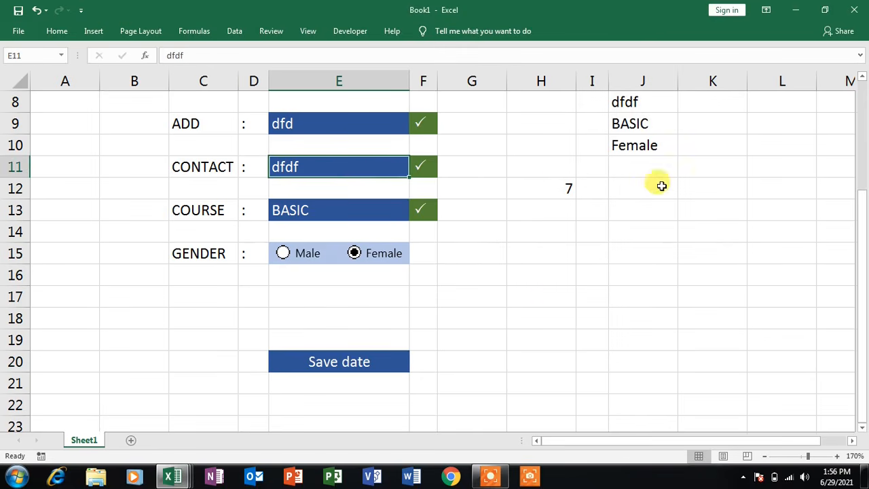
{"action": "key", "text": "Delete"}
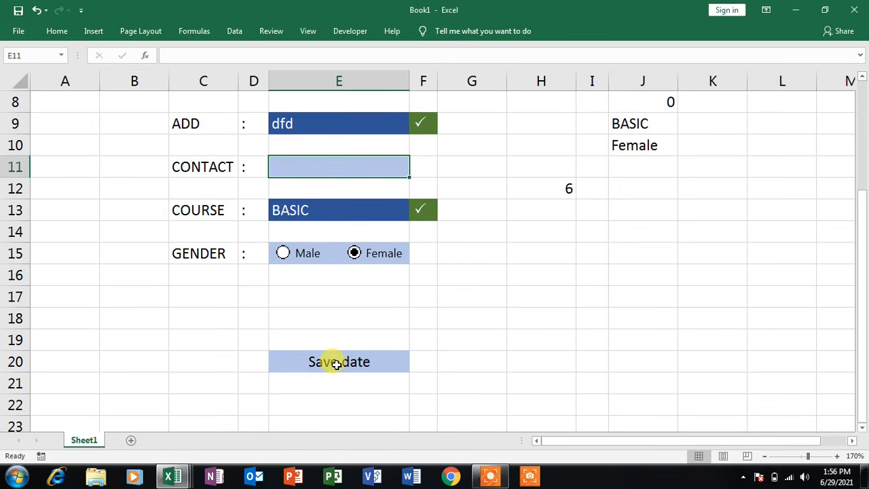
{"action": "type", "text": "45"}
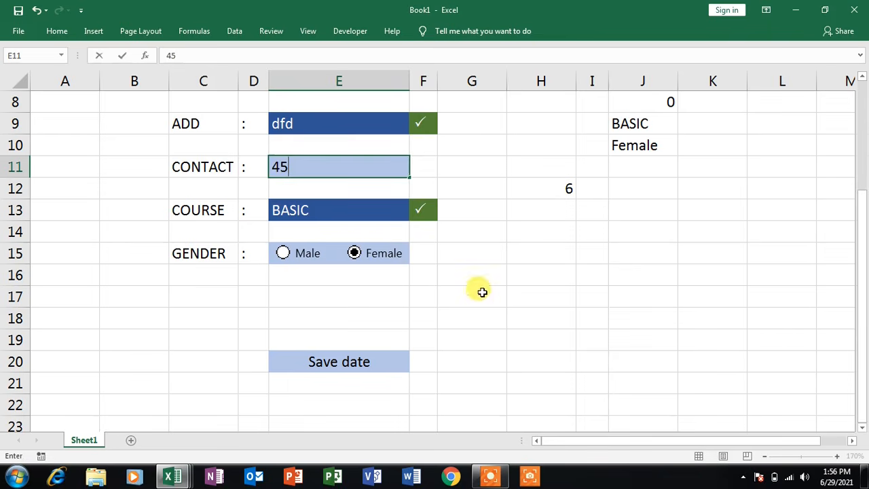
{"action": "left_click", "coordinate": [477, 295]}
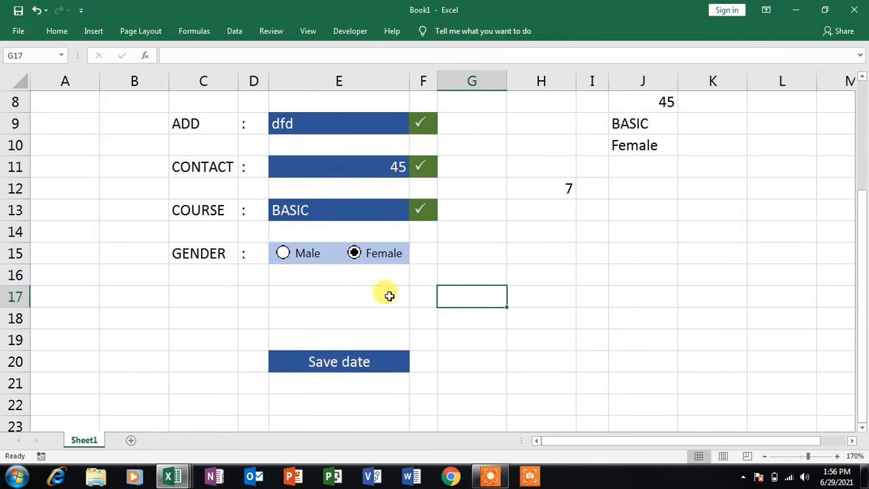
Step: Make row 19 several times taller and set row 20 to just above one text line around the Save date cell
{"action": "left_click", "coordinate": [324, 361]}
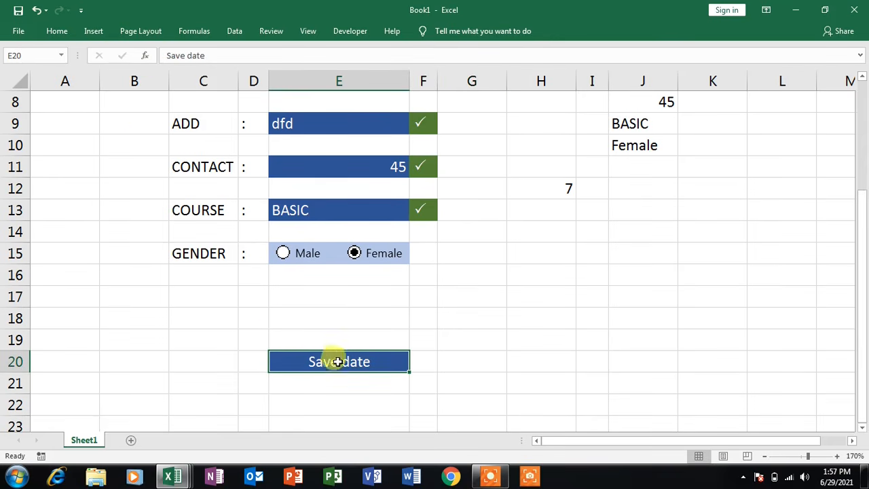
{"action": "left_click", "coordinate": [25, 351]}
{"action": "left_click_drag", "start_coordinate": [30, 372], "coordinate": [41, 431]}
{"action": "left_click_drag", "start_coordinate": [24, 350], "coordinate": [43, 424]}
{"action": "scroll", "coordinate": [136, 383], "scroll_direction": "down", "scroll_amount": 2}
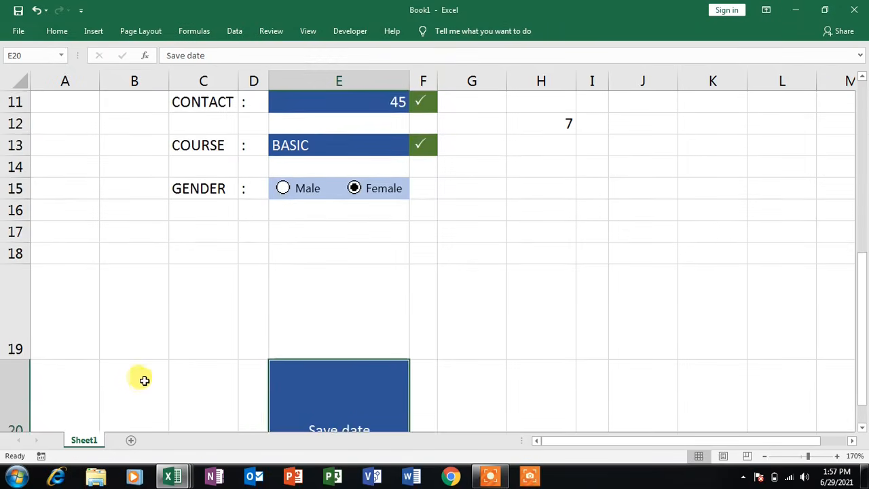
{"action": "left_click_drag", "start_coordinate": [30, 296], "coordinate": [42, 348]}
{"action": "scroll", "coordinate": [81, 381], "scroll_direction": "down", "scroll_amount": 2}
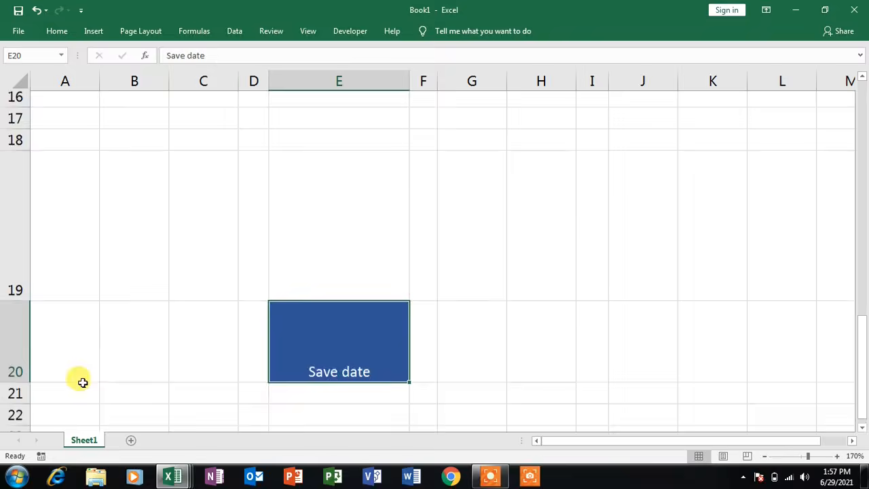
{"action": "scroll", "coordinate": [43, 283], "scroll_direction": "up", "scroll_amount": 1}
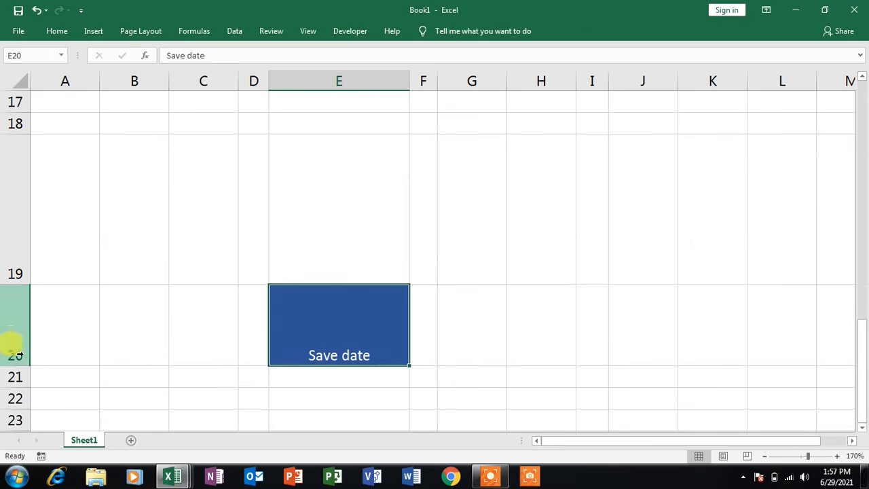
{"action": "left_click_drag", "start_coordinate": [23, 364], "coordinate": [43, 307]}
Step: Copy the Save date cell E20 and paste it as a linked picture at E17, under the GENDER field
{"action": "left_click", "coordinate": [312, 357]}
{"action": "left_click", "coordinate": [324, 297]}
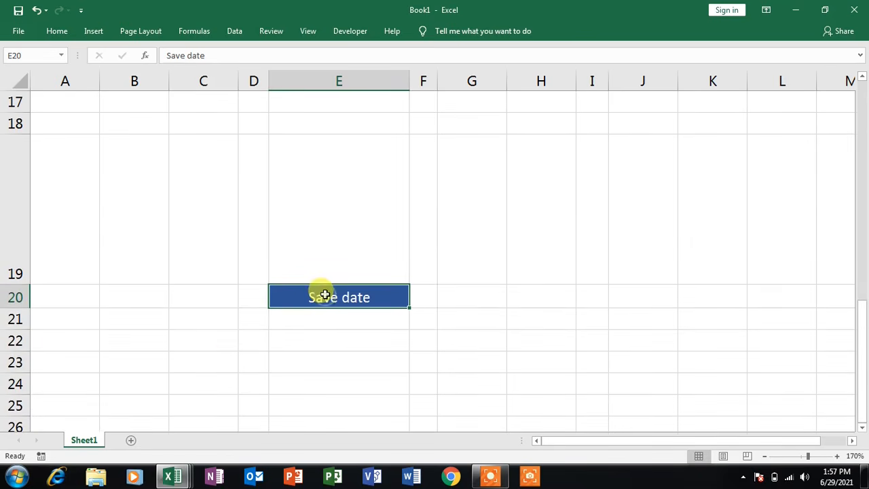
{"action": "key", "text": "ctrl+c"}
{"action": "scroll", "coordinate": [362, 268], "scroll_direction": "up", "scroll_amount": 3}
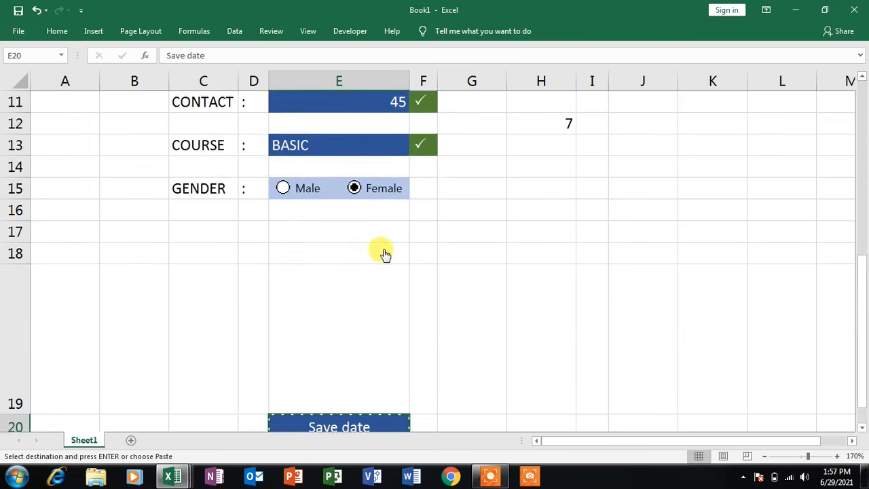
{"action": "left_click", "coordinate": [313, 294]}
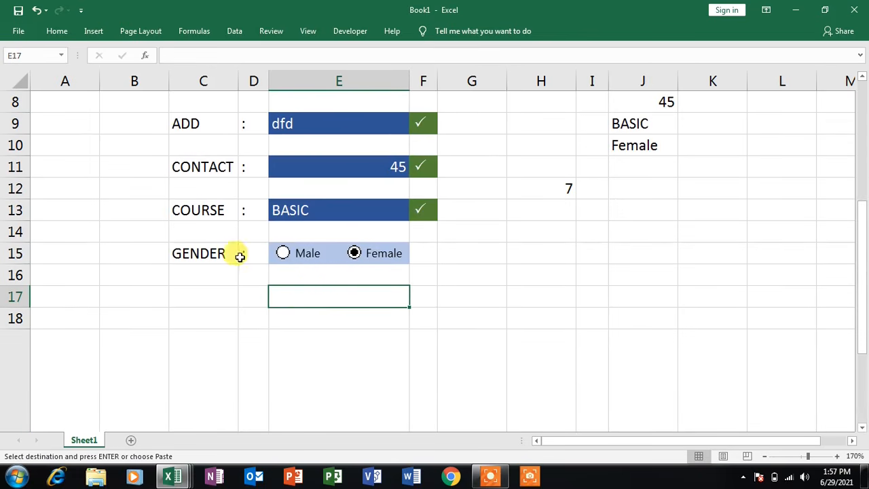
{"action": "left_click", "coordinate": [60, 31]}
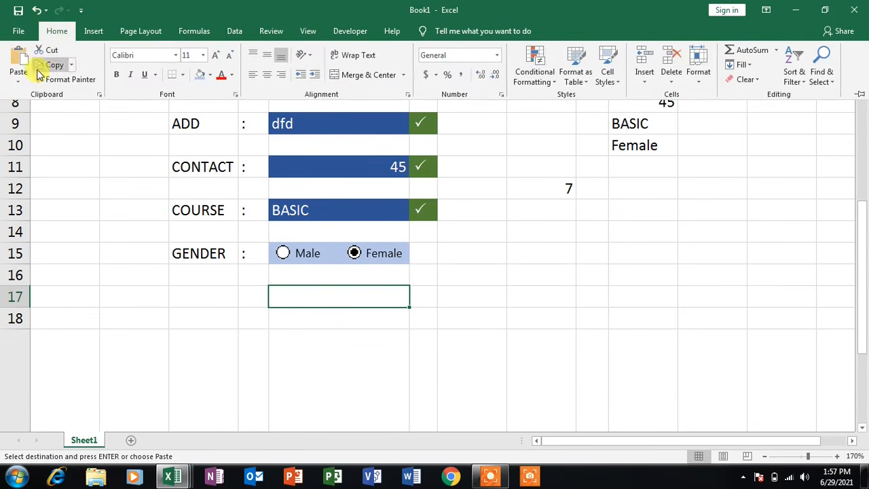
{"action": "left_click", "coordinate": [18, 82]}
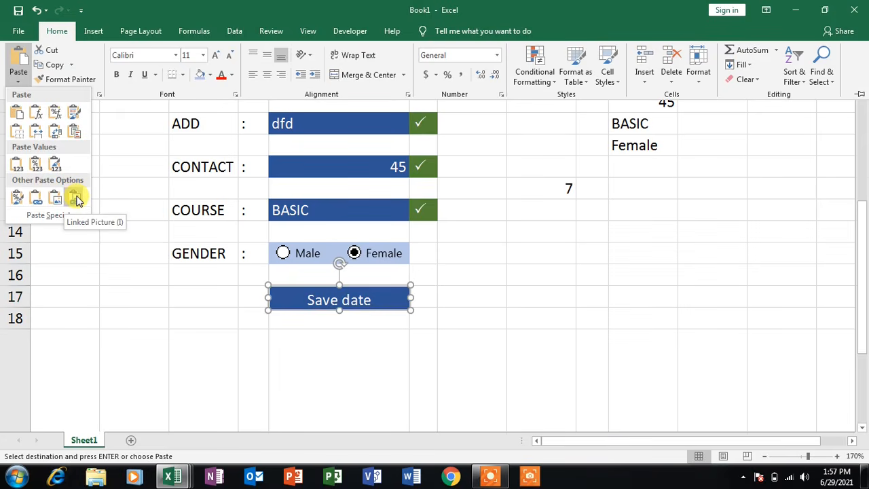
{"action": "left_click", "coordinate": [76, 199]}
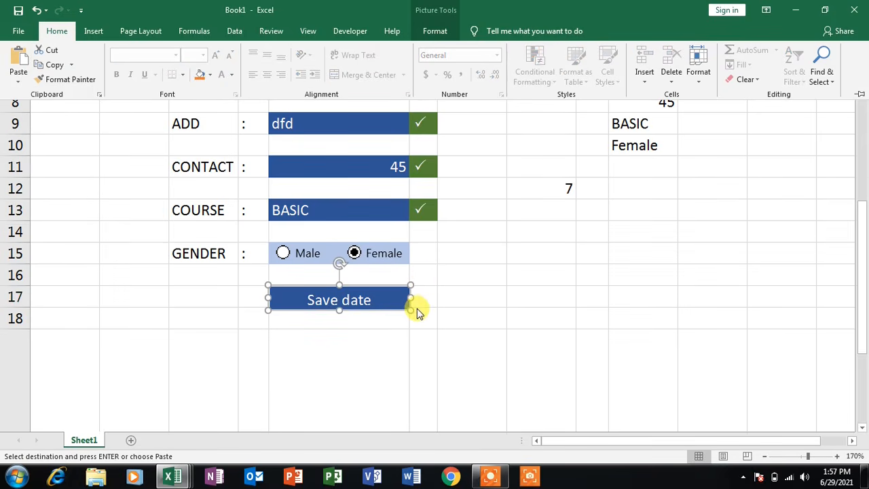
{"action": "left_click", "coordinate": [436, 324]}
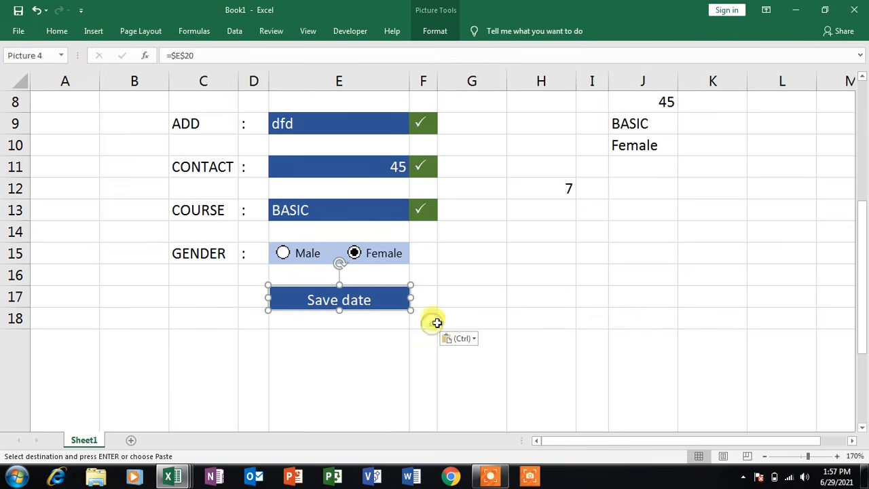
{"action": "left_click", "coordinate": [472, 306]}
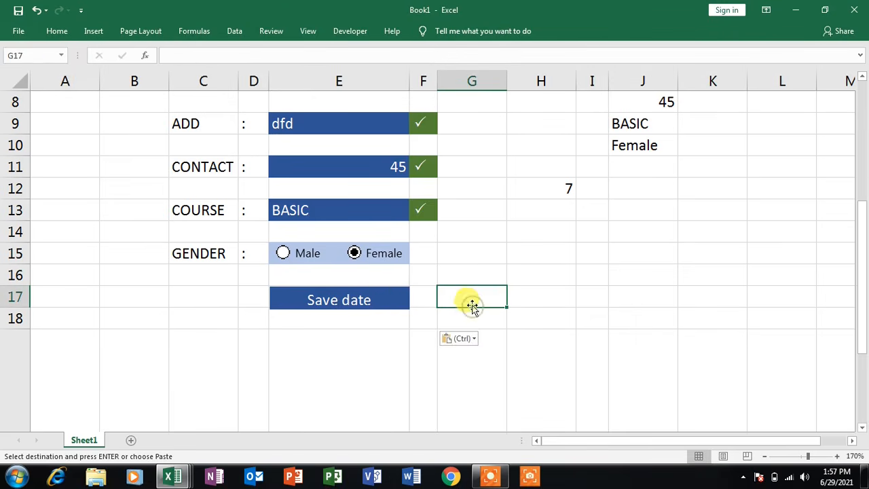
Step: Apply a bevelled picture style with a shadow to the linked Save date picture
{"action": "left_click", "coordinate": [370, 300]}
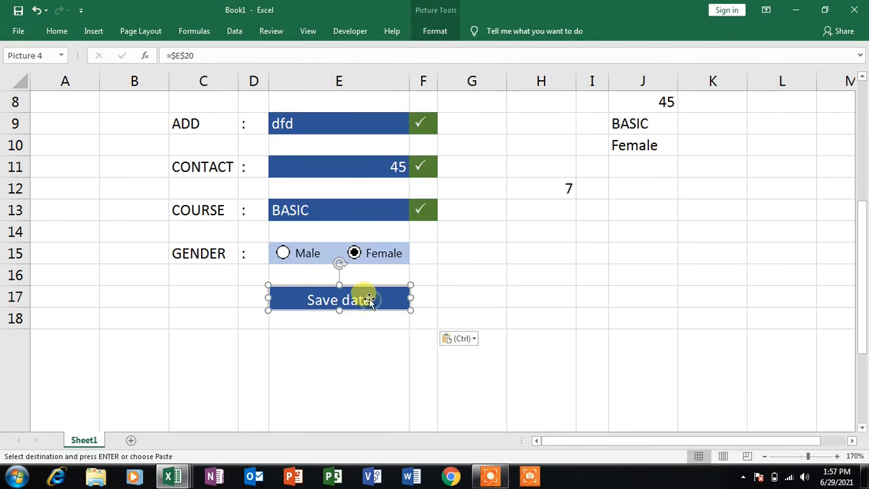
{"action": "left_click", "coordinate": [438, 32]}
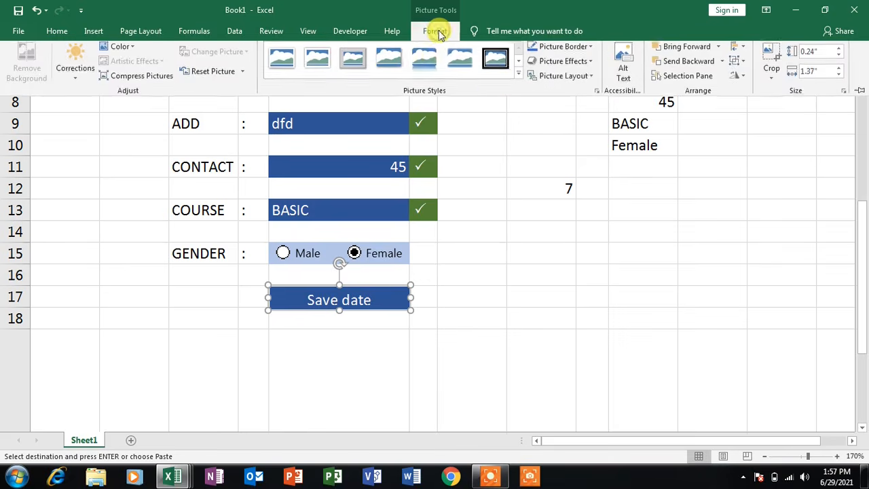
{"action": "left_click", "coordinate": [519, 76]}
{"action": "left_click", "coordinate": [501, 143]}
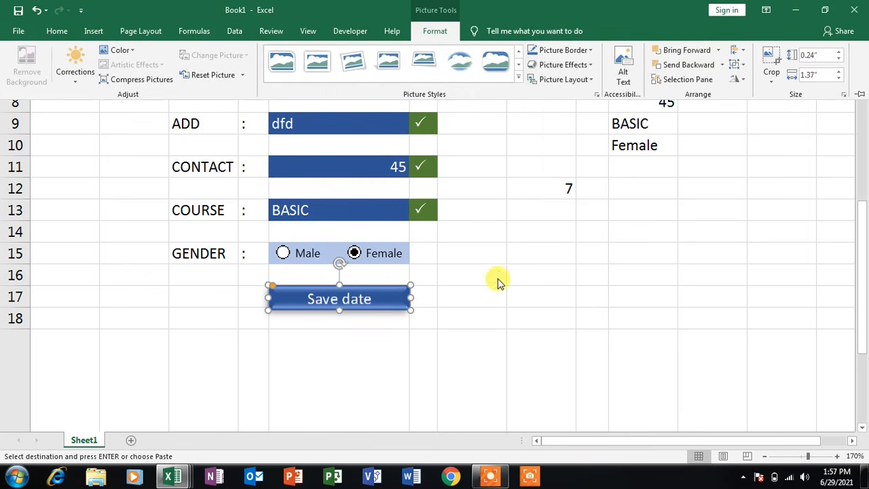
{"action": "left_click", "coordinate": [497, 281]}
{"action": "left_click", "coordinate": [498, 280]}
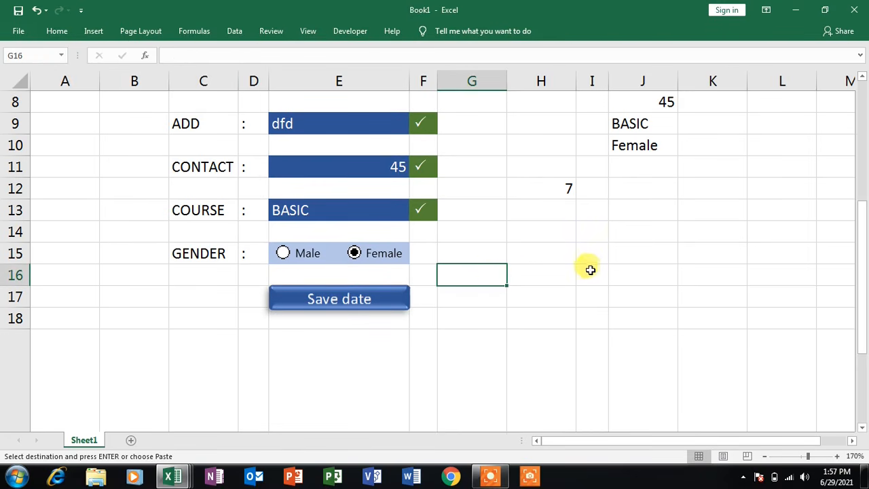
Step: Test the linked Save date picture by clearing the CONTACT entry in E11 and entering 34 in its place
{"action": "scroll", "coordinate": [464, 268], "scroll_direction": "down", "scroll_amount": 2}
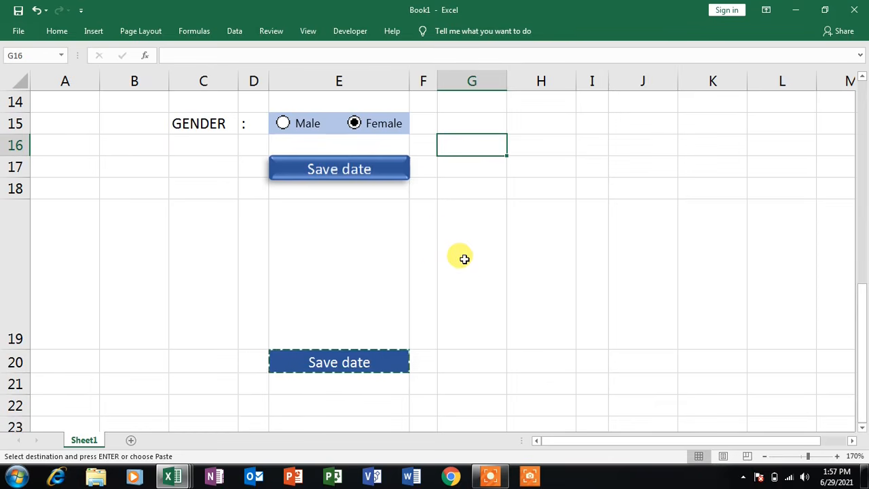
{"action": "scroll", "coordinate": [446, 226], "scroll_direction": "up", "scroll_amount": 1}
{"action": "scroll", "coordinate": [371, 168], "scroll_direction": "up", "scroll_amount": 1}
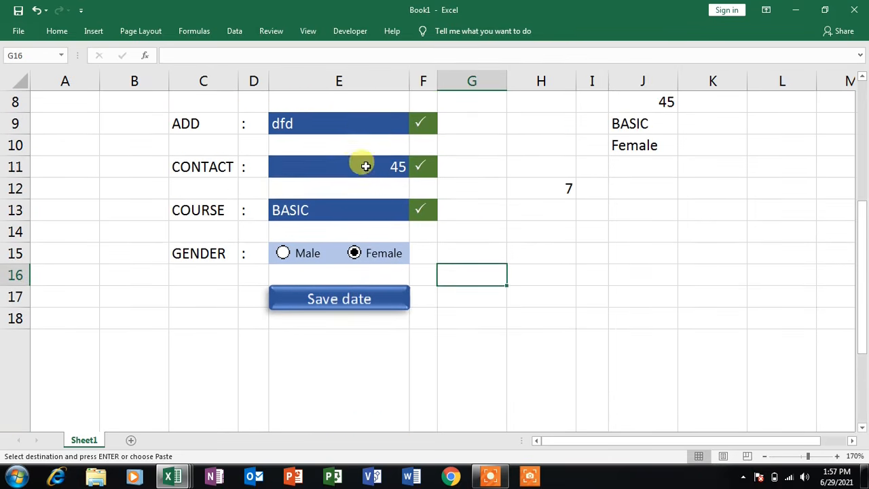
{"action": "left_click", "coordinate": [366, 168]}
{"action": "key", "text": "Delete"}
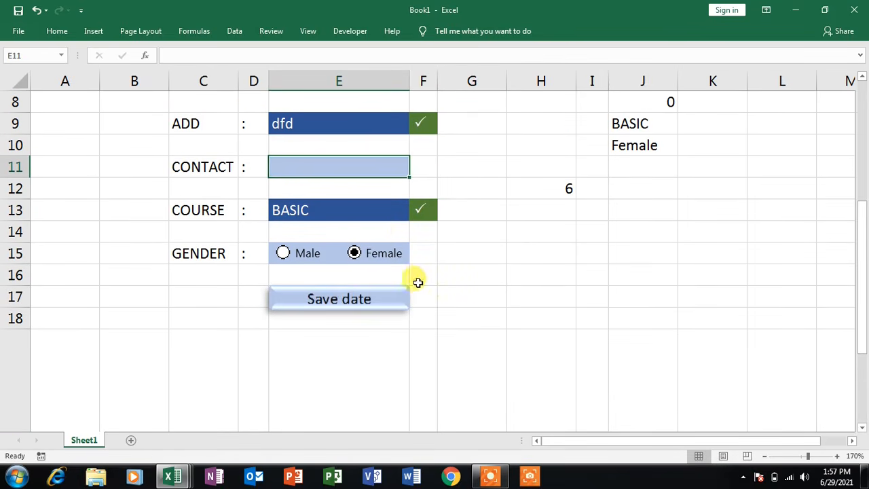
{"action": "key", "text": "BackSpace"}
{"action": "type", "text": "34"}
{"action": "left_click", "coordinate": [518, 256]}
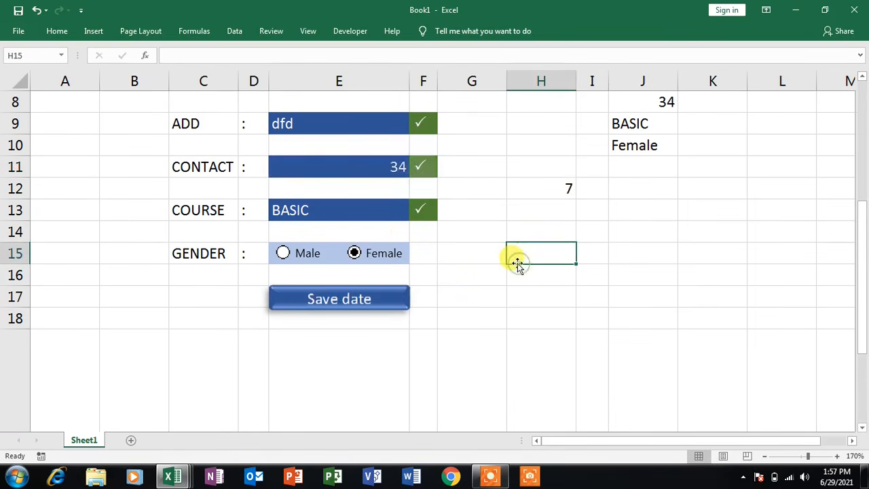
Step: Copy the check mark cell F5 into F3 beside the ROLL No field
{"action": "scroll", "coordinate": [536, 244], "scroll_direction": "up", "scroll_amount": 1}
{"action": "scroll", "coordinate": [493, 241], "scroll_direction": "up", "scroll_amount": 1}
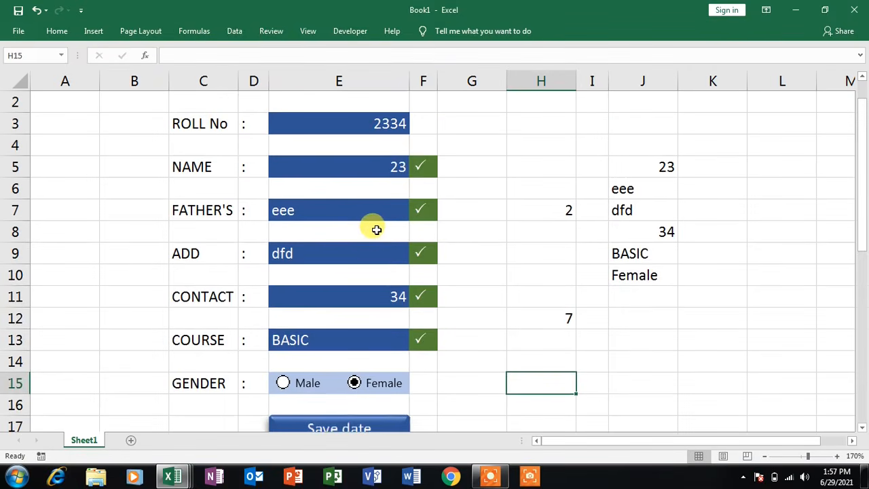
{"action": "scroll", "coordinate": [374, 228], "scroll_direction": "down", "scroll_amount": 1}
{"action": "scroll", "coordinate": [377, 231], "scroll_direction": "up", "scroll_amount": 1}
{"action": "scroll", "coordinate": [385, 188], "scroll_direction": "up", "scroll_amount": 1}
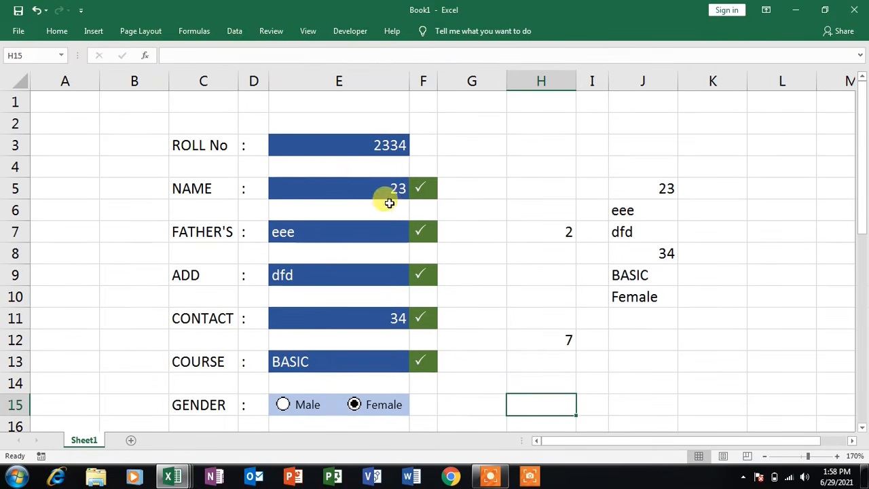
{"action": "left_click", "coordinate": [369, 146]}
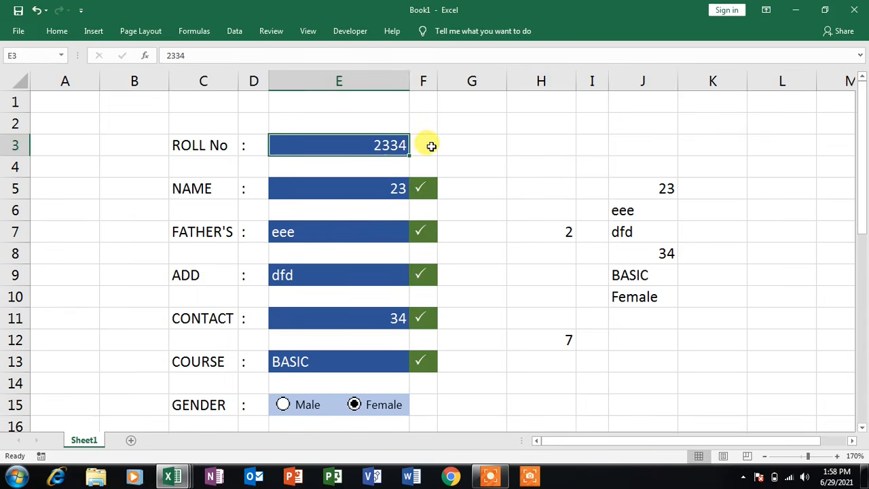
{"action": "left_click", "coordinate": [430, 144]}
{"action": "left_click", "coordinate": [429, 184]}
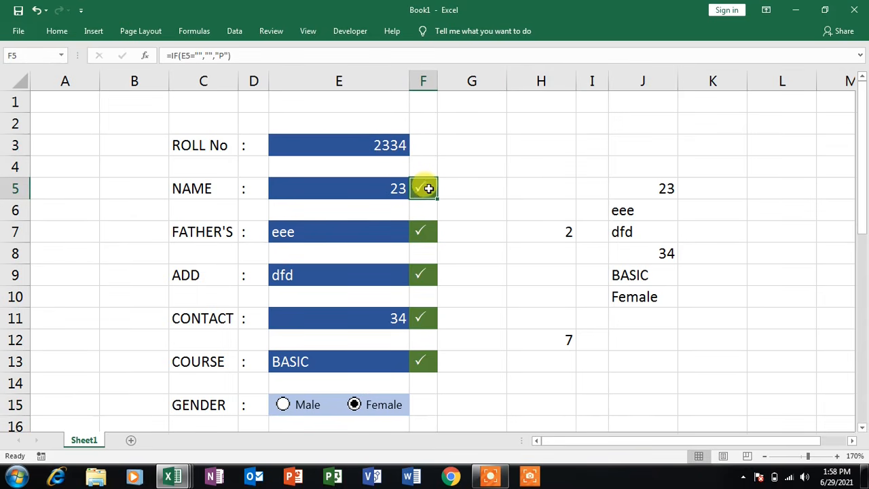
{"action": "key", "text": "ctrl+c"}
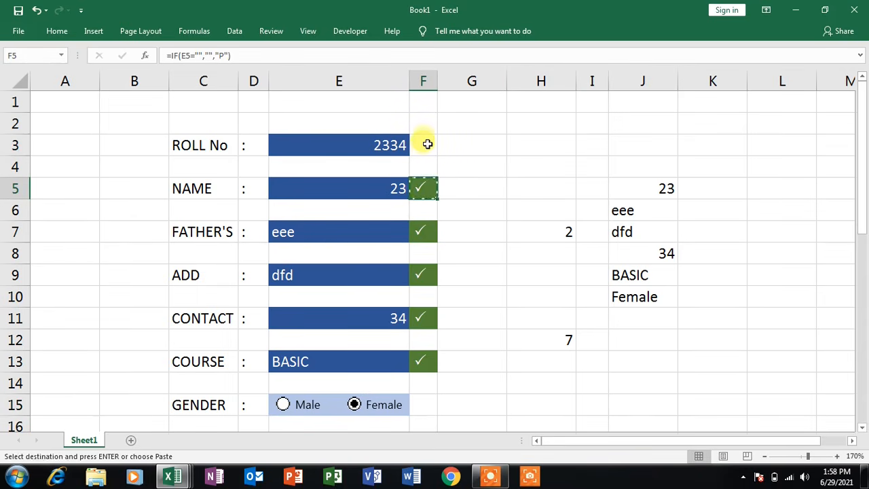
{"action": "left_click", "coordinate": [423, 144]}
{"action": "key", "text": "ctrl+v"}
{"action": "left_click", "coordinate": [510, 165]}
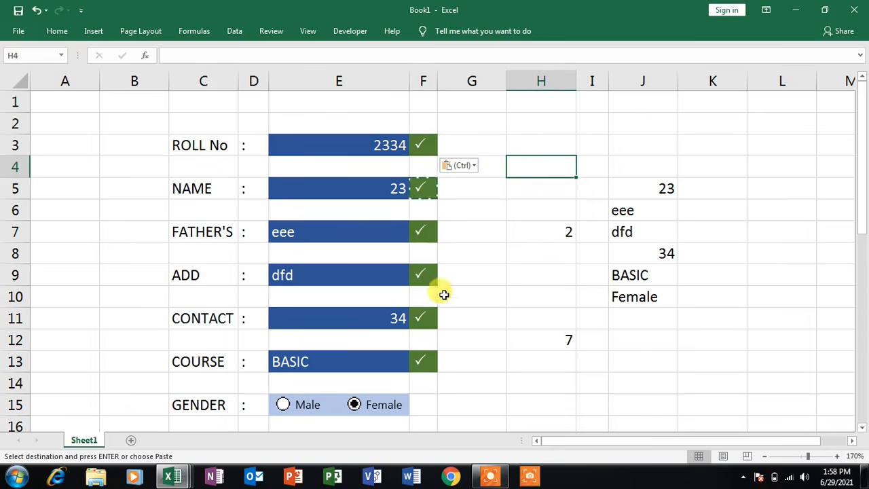
{"action": "key", "text": "Escape"}
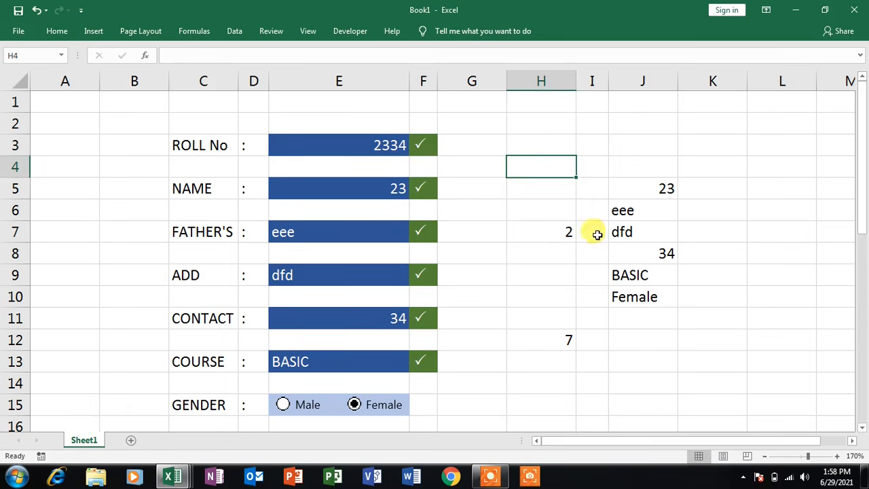
{"action": "scroll", "coordinate": [553, 290], "scroll_direction": "down", "scroll_amount": 1}
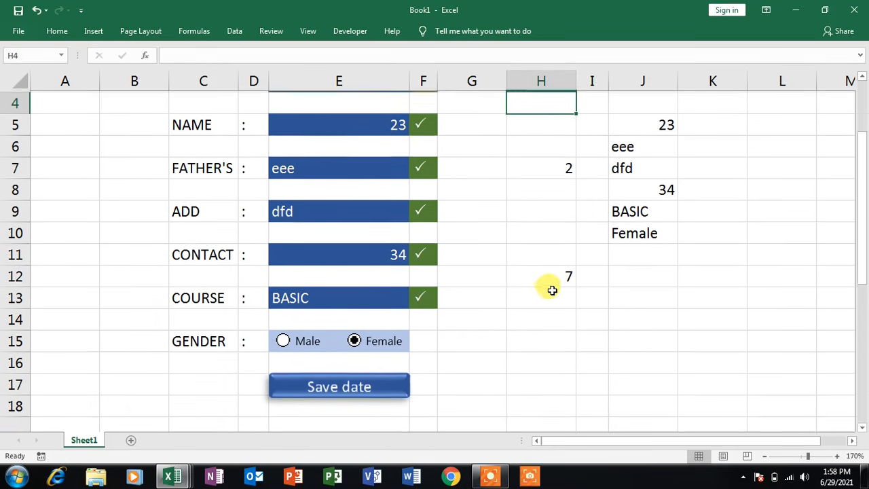
{"action": "scroll", "coordinate": [551, 284], "scroll_direction": "up", "scroll_amount": 1}
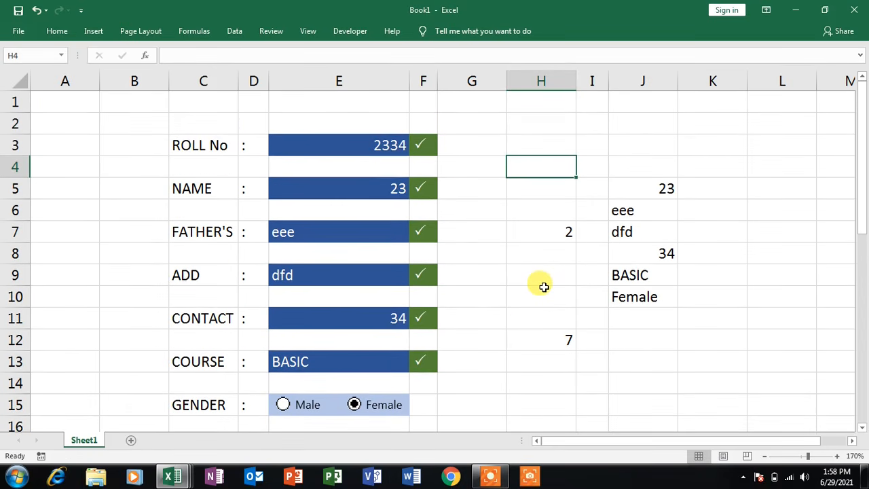
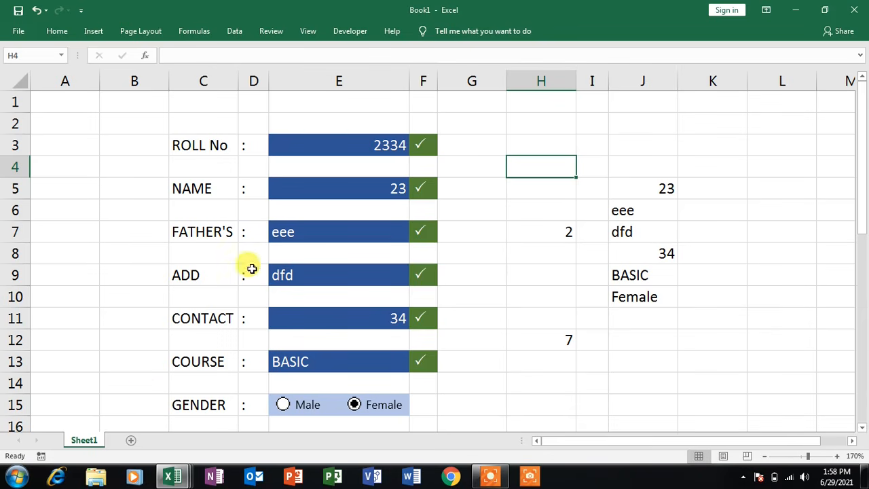
Step: Add two new worksheets, Sheet2 and Sheet3, and return to Sheet1
{"action": "left_click", "coordinate": [132, 440]}
{"action": "left_click", "coordinate": [173, 441]}
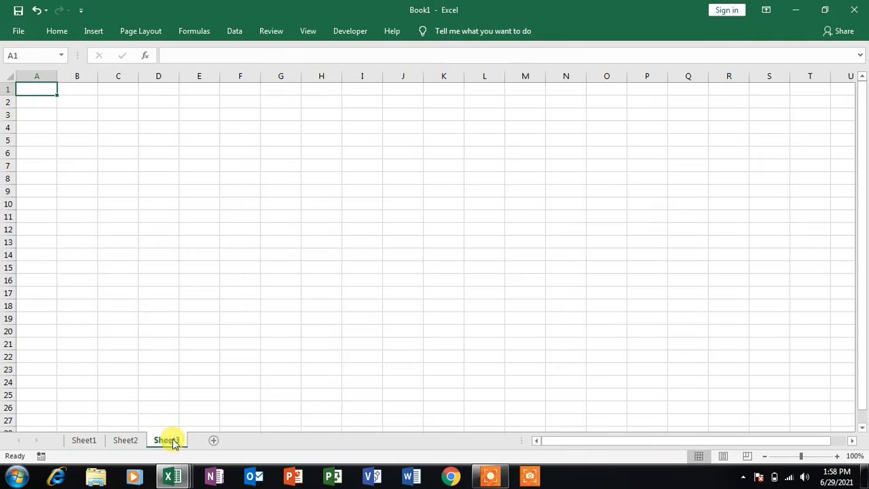
{"action": "left_click", "coordinate": [80, 440]}
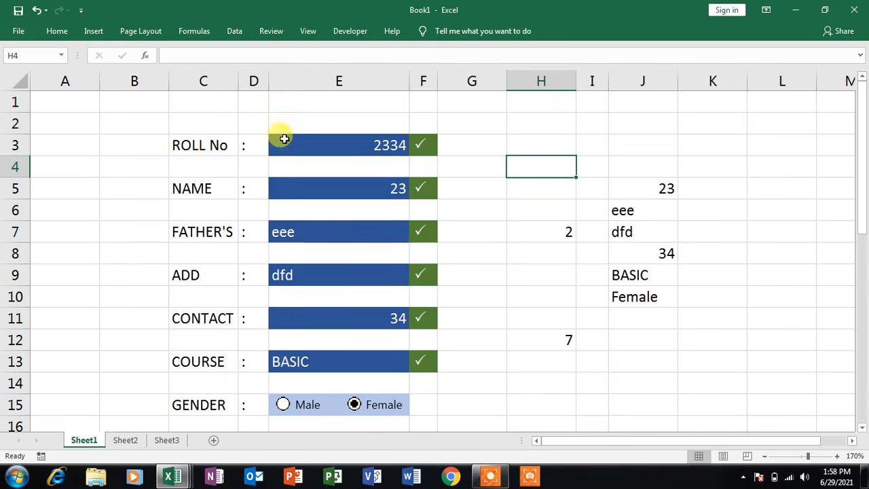
Step: Copy the seven field labels from ROLL No to GENDER in C3, C5, C7, C9, C11, C13 and C15
{"action": "left_click_drag", "start_coordinate": [202, 145], "coordinate": [201, 209]}
{"action": "left_click", "coordinate": [525, 161]}
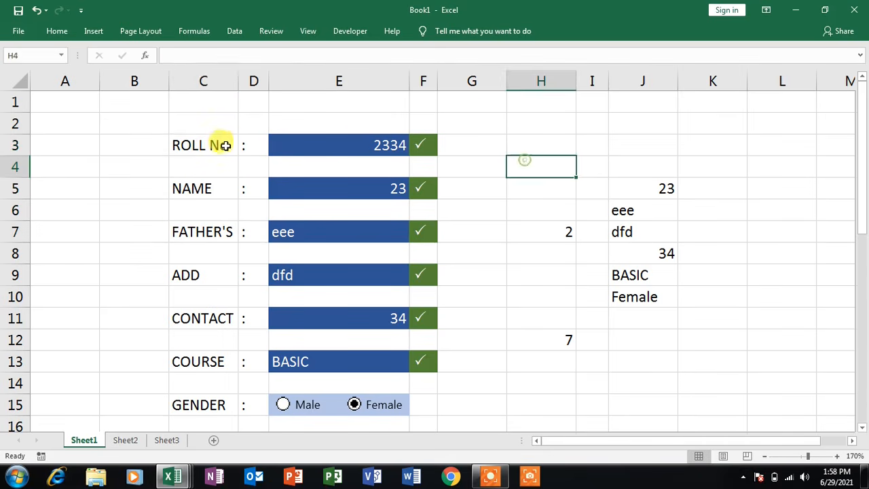
{"action": "left_click", "coordinate": [204, 144]}
{"action": "left_click", "coordinate": [196, 189], "text": "ctrl"}
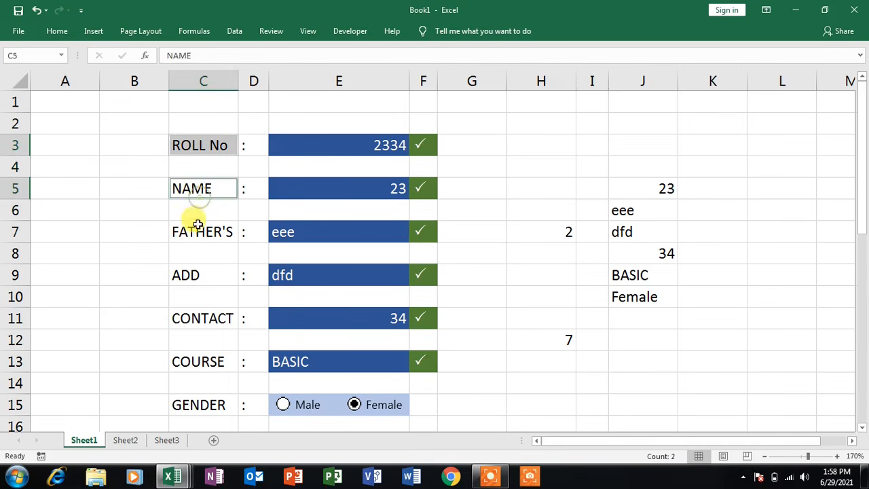
{"action": "left_click", "coordinate": [198, 232], "text": "ctrl"}
{"action": "left_click", "coordinate": [188, 274], "text": "ctrl"}
{"action": "left_click", "coordinate": [182, 316], "text": "ctrl"}
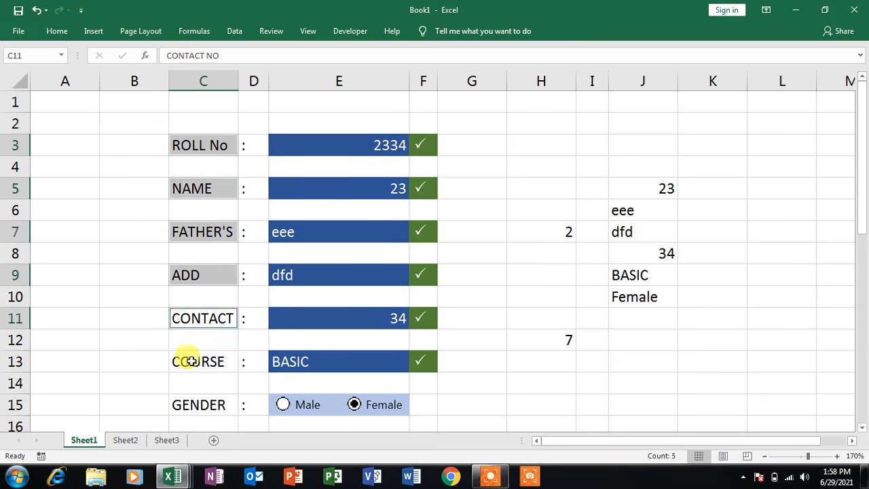
{"action": "left_click", "coordinate": [192, 361], "text": "ctrl"}
{"action": "left_click", "coordinate": [195, 398], "text": "ctrl"}
{"action": "key", "text": "ctrl+c"}
Step: Paste the copied field labels transposed into a single row on Sheet3, starting at B4
{"action": "left_click", "coordinate": [163, 440]}
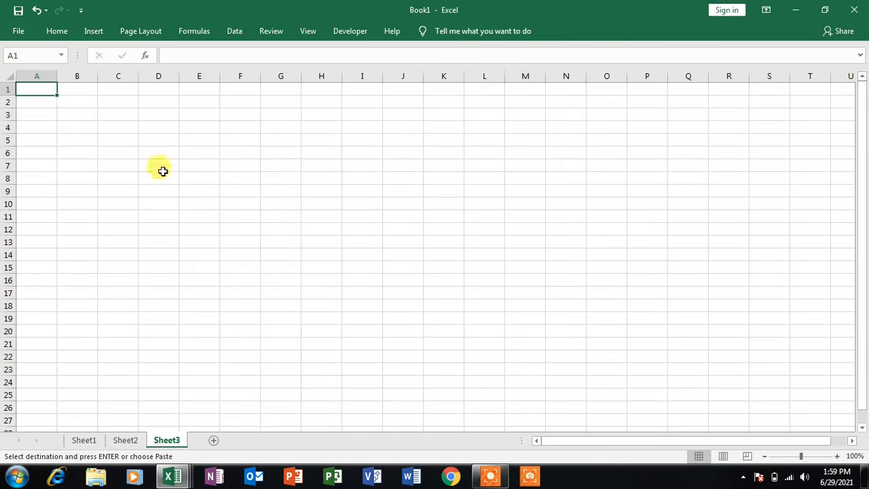
{"action": "left_click", "coordinate": [836, 455]}
{"action": "left_click", "coordinate": [836, 456]}
{"action": "left_click", "coordinate": [836, 456]}
{"action": "left_click", "coordinate": [837, 455]}
{"action": "left_click", "coordinate": [836, 456]}
{"action": "left_click", "coordinate": [837, 456]}
{"action": "left_click", "coordinate": [836, 455]}
{"action": "left_click", "coordinate": [837, 456]}
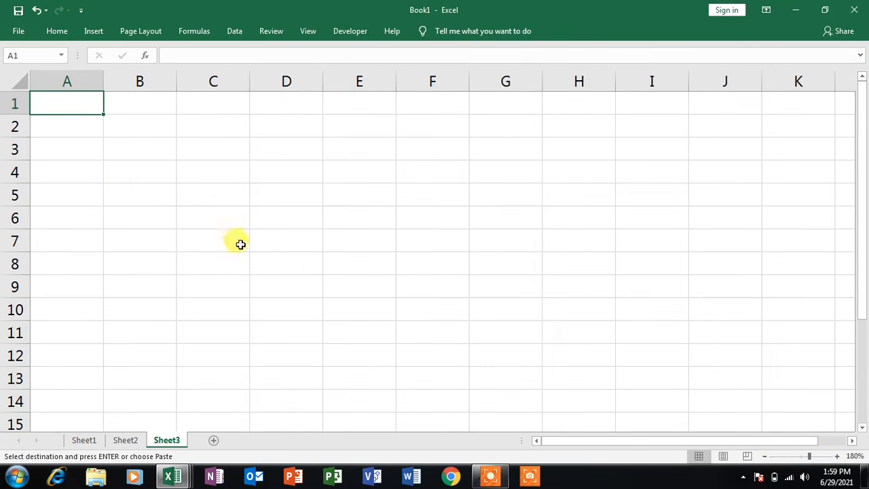
{"action": "left_click", "coordinate": [130, 170]}
{"action": "right_click", "coordinate": [130, 170]}
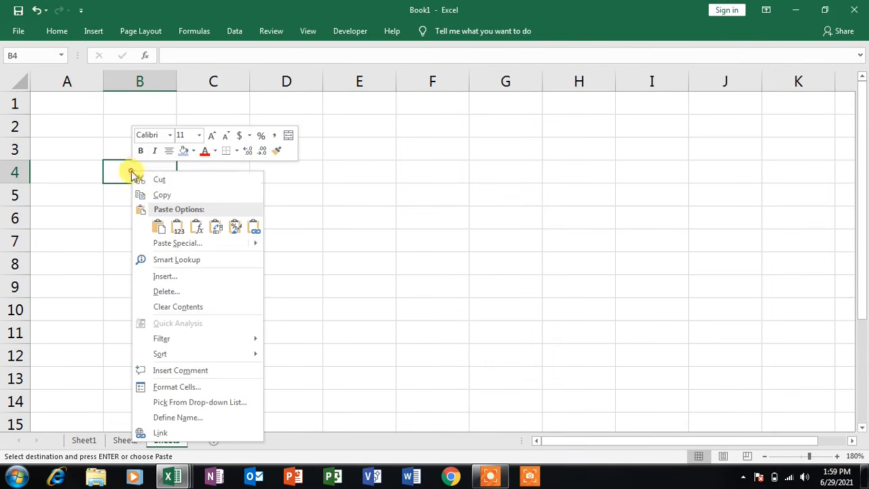
{"action": "left_click", "coordinate": [173, 248]}
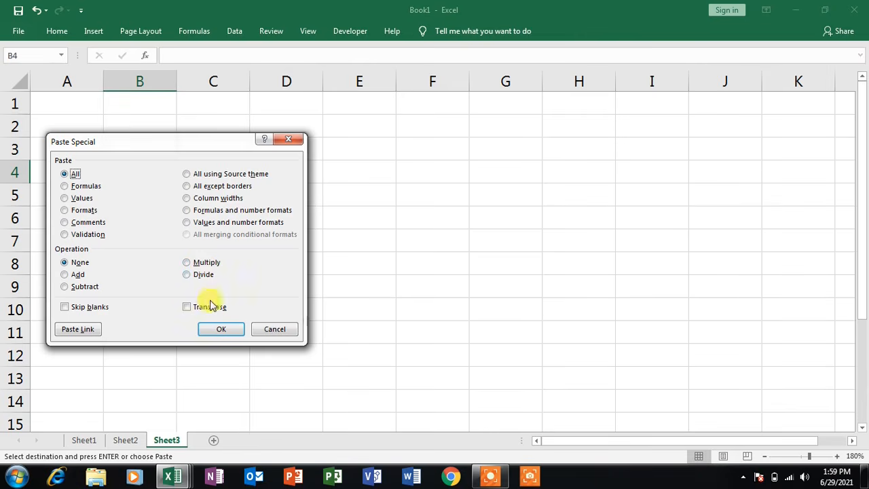
{"action": "left_click", "coordinate": [215, 330]}
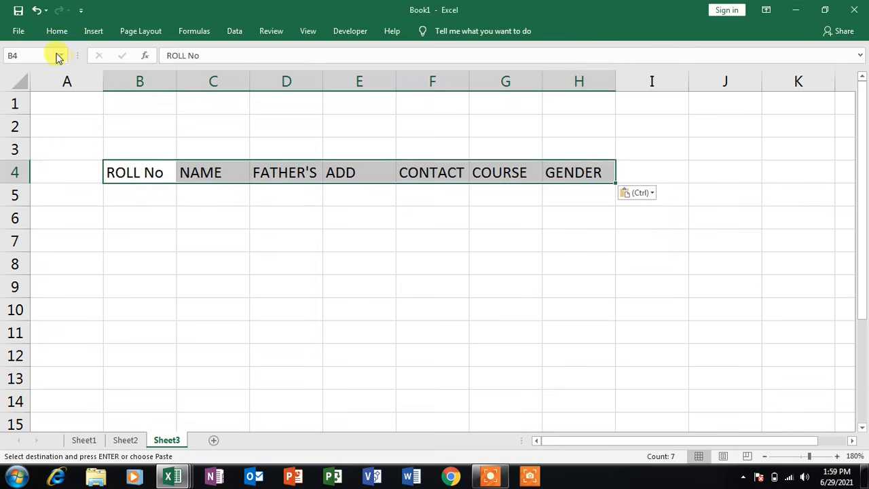
Step: Convert the range B4:H5 on Sheet3 into a table that uses row 4 as its headers
{"action": "left_click", "coordinate": [565, 299]}
{"action": "left_click_drag", "start_coordinate": [122, 175], "coordinate": [563, 200]}
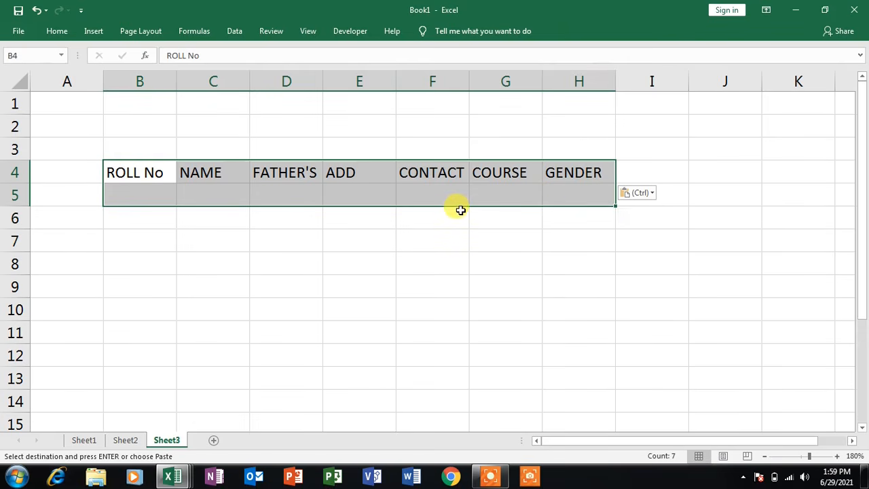
{"action": "key", "text": "ctrl+t"}
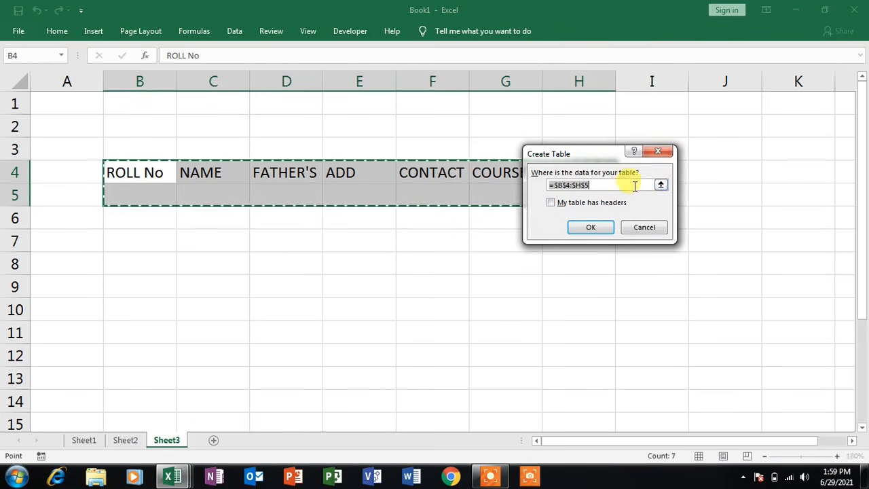
{"action": "left_click", "coordinate": [554, 203]}
{"action": "left_click", "coordinate": [591, 227]}
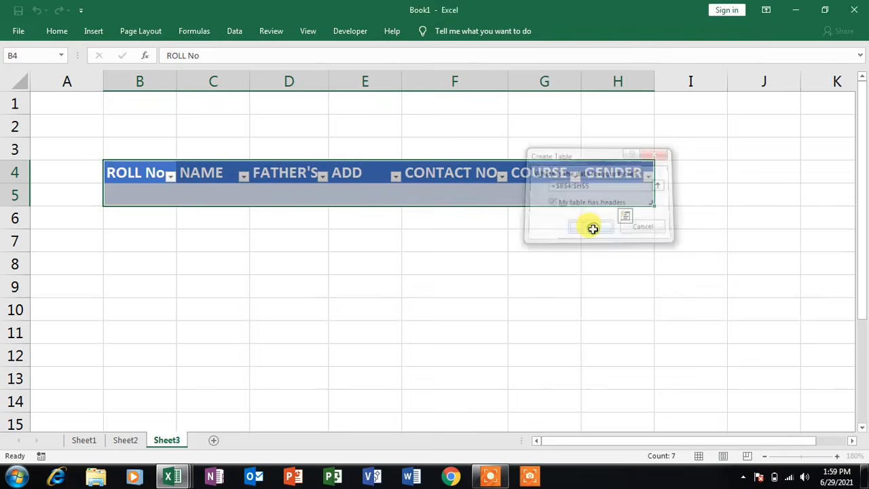
{"action": "left_click", "coordinate": [527, 237]}
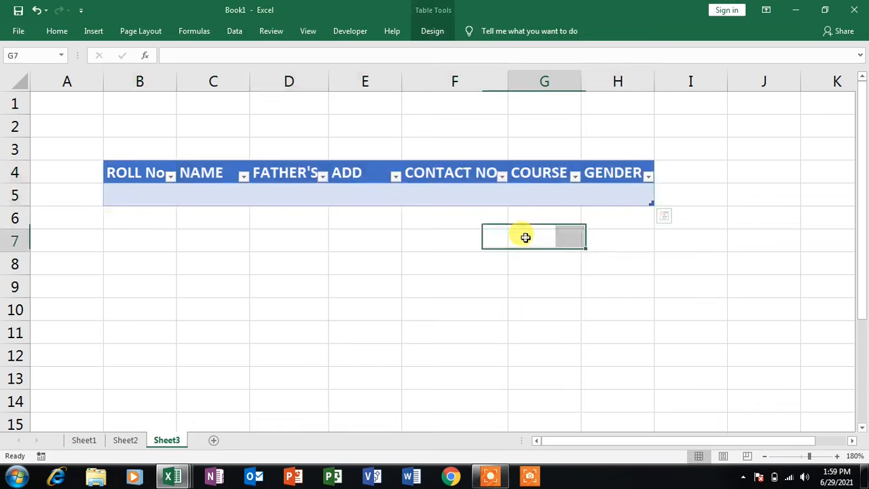
Step: Turn off banded rows for the new table on Sheet3
{"action": "left_click", "coordinate": [364, 197]}
{"action": "left_click", "coordinate": [431, 32]}
{"action": "left_click", "coordinate": [431, 36]}
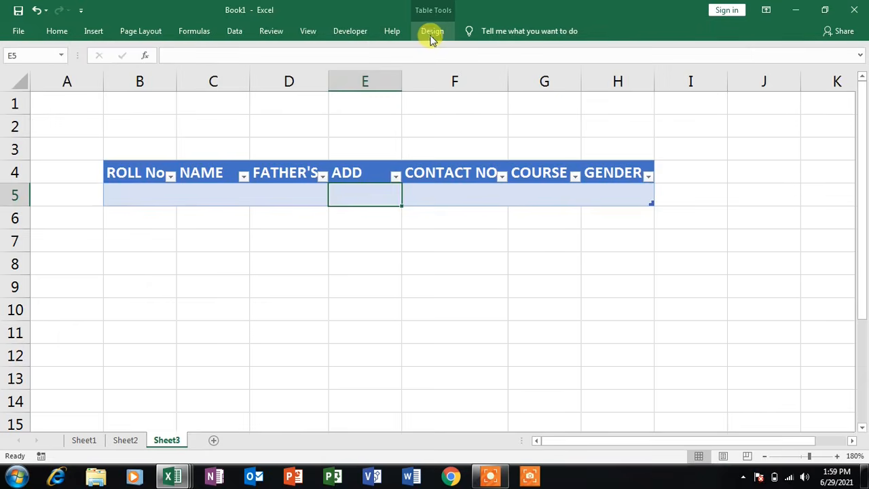
{"action": "double_click", "coordinate": [432, 34]}
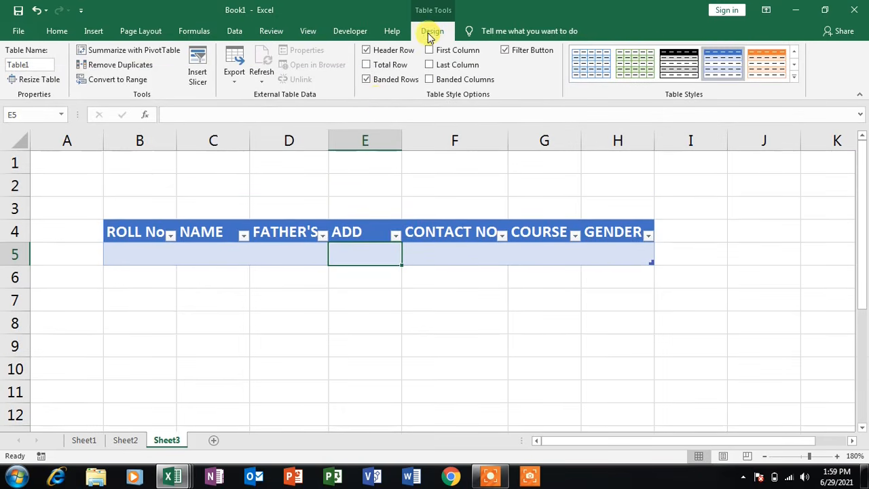
{"action": "left_click", "coordinate": [368, 79]}
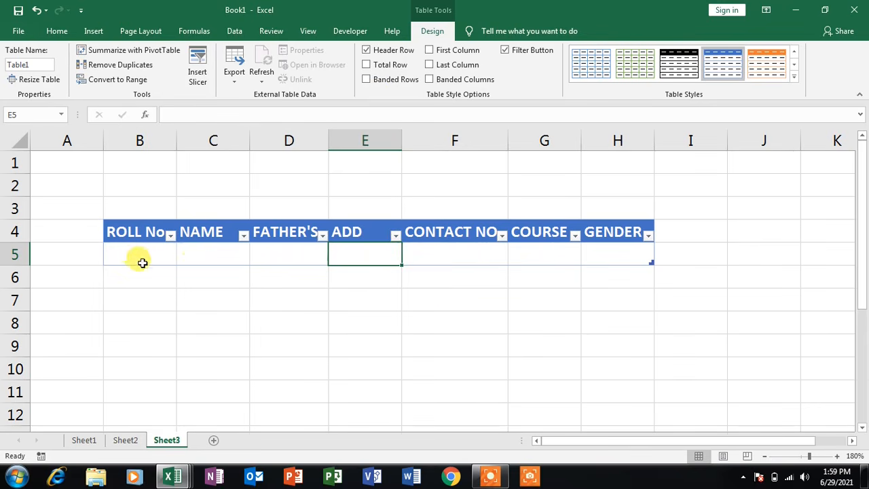
{"action": "left_click", "coordinate": [491, 293]}
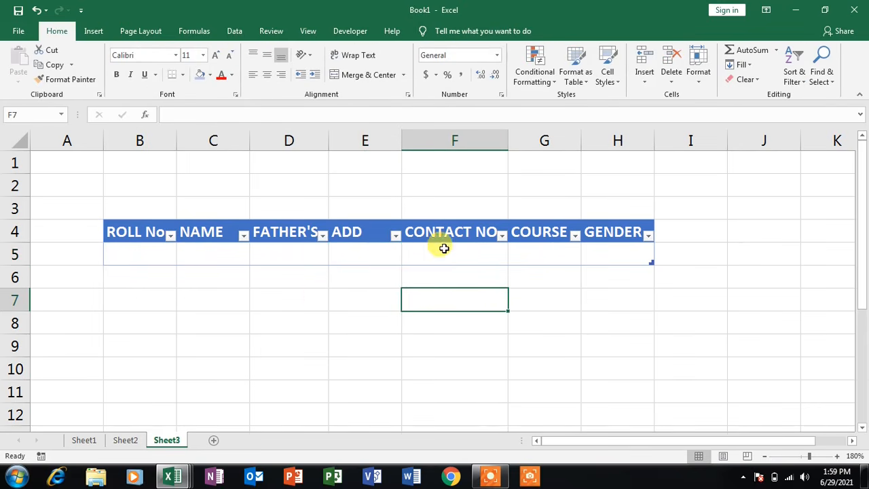
{"action": "left_click", "coordinate": [125, 440]}
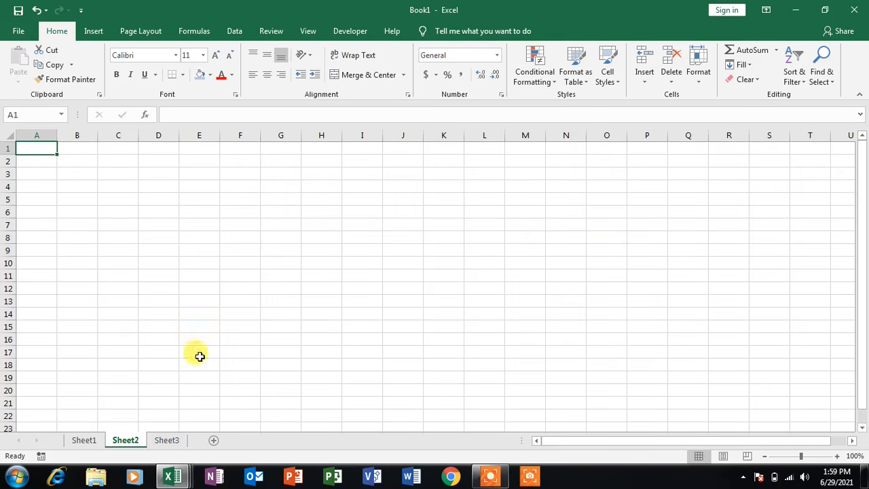
{"action": "left_click", "coordinate": [836, 456]}
{"action": "left_click", "coordinate": [836, 457]}
{"action": "left_click", "coordinate": [837, 456]}
{"action": "left_click", "coordinate": [837, 456]}
{"action": "left_click", "coordinate": [836, 457]}
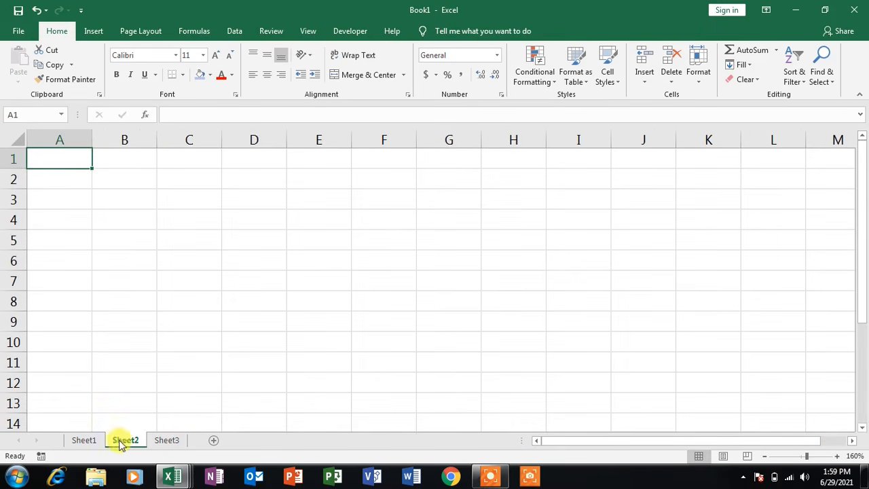
{"action": "left_click", "coordinate": [86, 440]}
{"action": "left_click", "coordinate": [165, 441]}
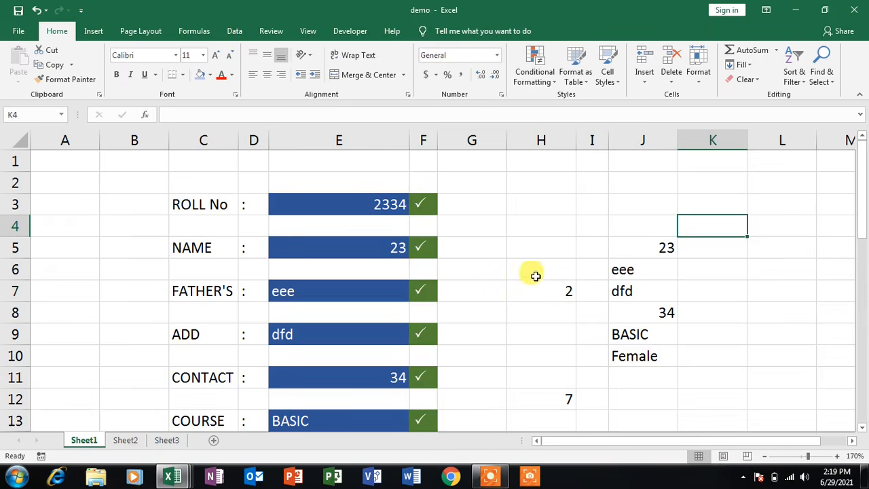
{"action": "scroll", "coordinate": [536, 276], "scroll_direction": "down", "scroll_amount": 2}
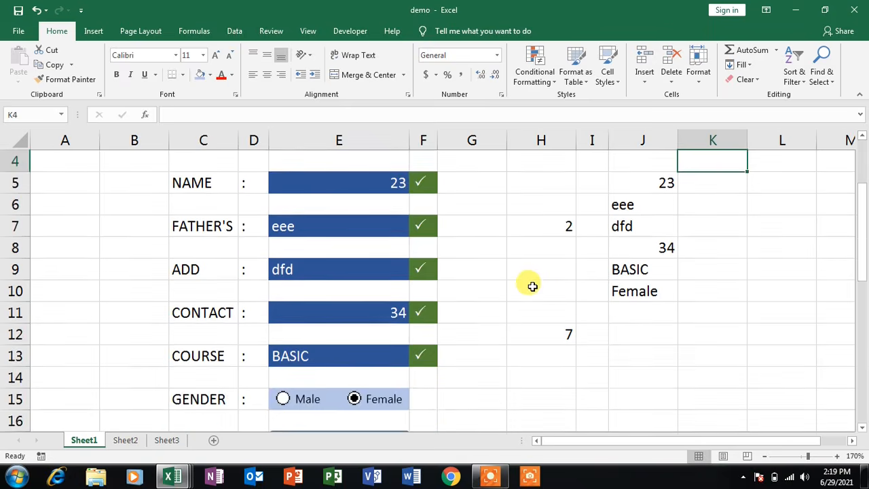
{"action": "scroll", "coordinate": [531, 285], "scroll_direction": "up", "scroll_amount": 2}
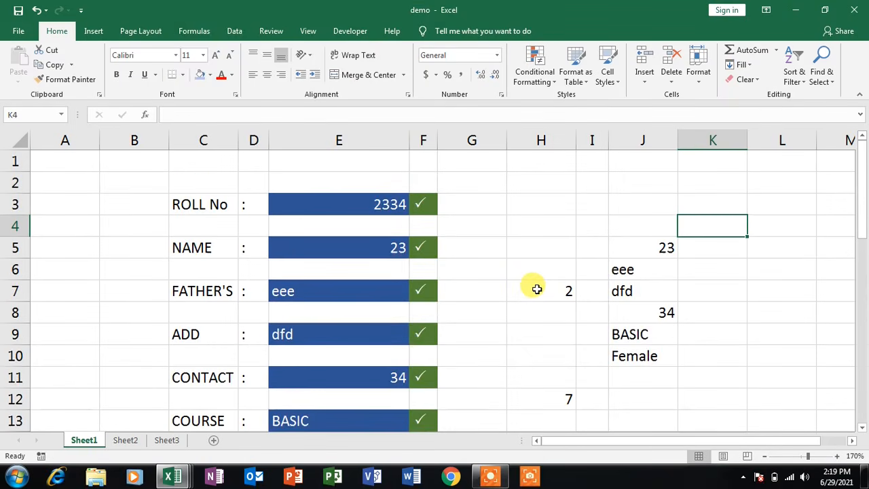
{"action": "scroll", "coordinate": [534, 288], "scroll_direction": "down", "scroll_amount": 2}
{"action": "scroll", "coordinate": [536, 290], "scroll_direction": "up", "scroll_amount": 2}
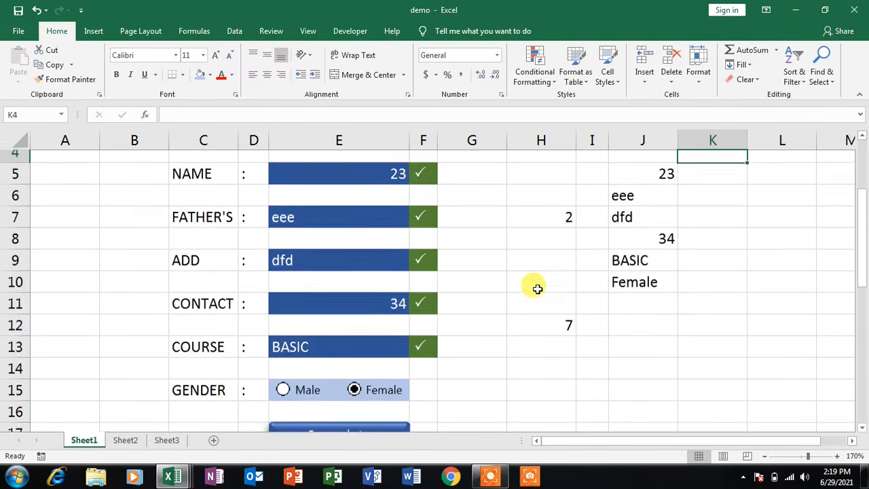
Step: Enter a new roll number in E3 of Sheet1 and link J4 to it with the formula =E3
{"action": "left_click", "coordinate": [349, 198]}
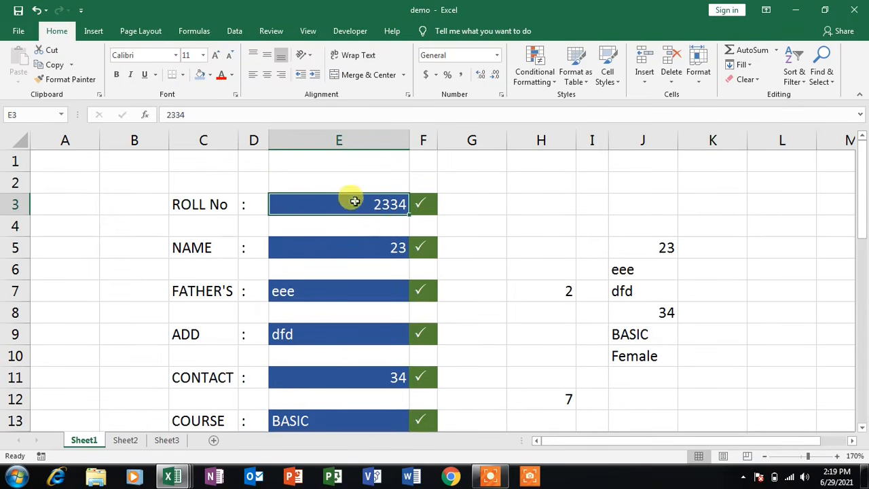
{"action": "type", "text": "1242"}
{"action": "left_click", "coordinate": [536, 246]}
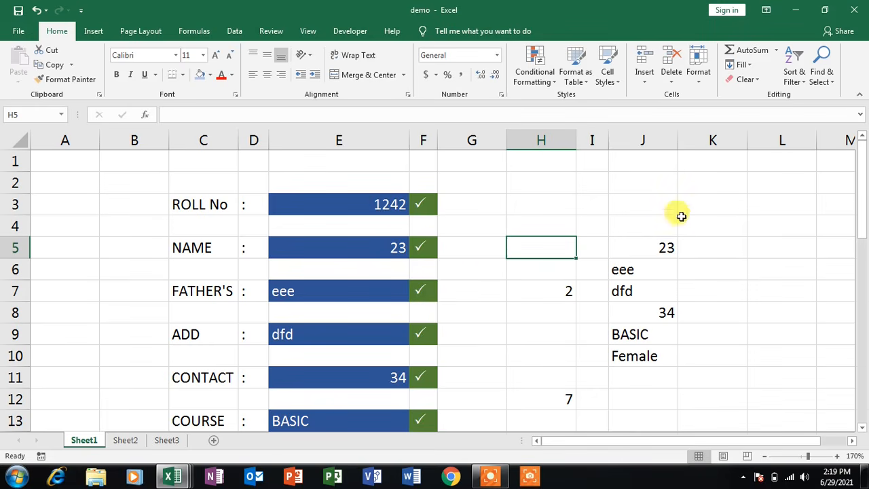
{"action": "left_click", "coordinate": [631, 224]}
{"action": "type", "text": "="}
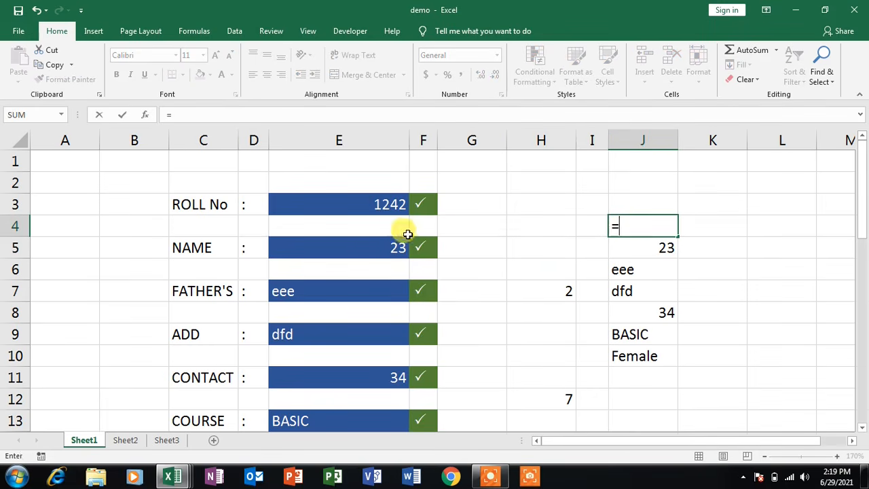
{"action": "left_click", "coordinate": [391, 204]}
{"action": "key", "text": "Return"}
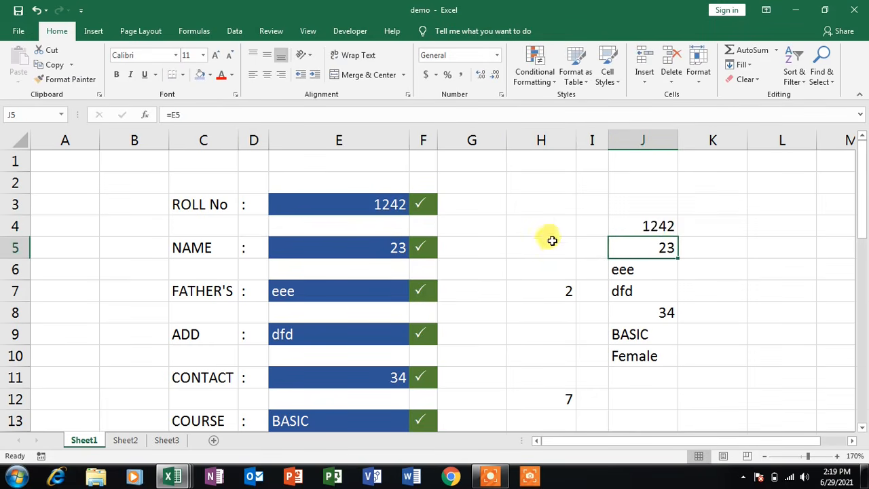
Step: Replace the NAME entry in E5 with the student's name and the FATHER'S entry in E7 with the father's name
{"action": "left_click", "coordinate": [313, 251]}
{"action": "type", "text": "pp"}
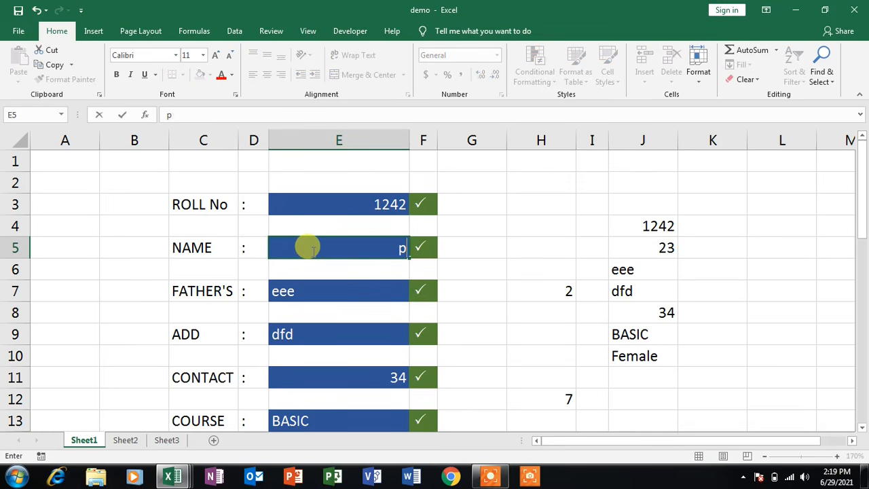
{"action": "key", "text": "Return"}
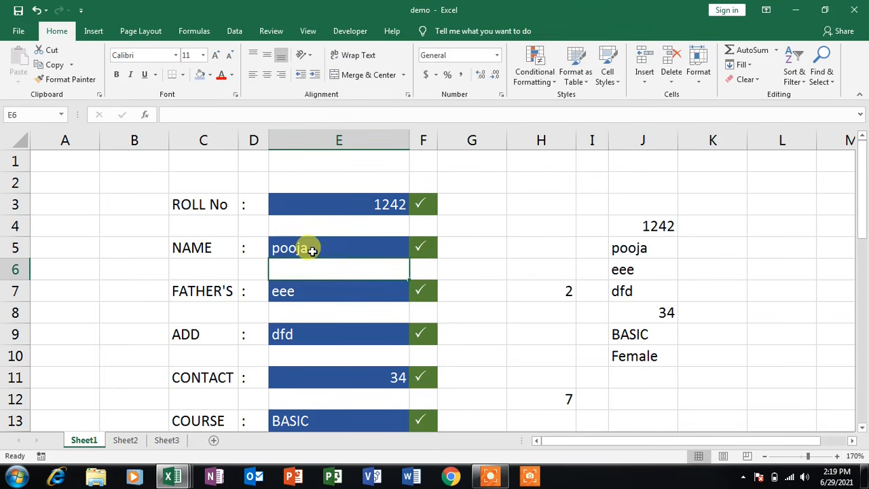
{"action": "left_click", "coordinate": [353, 295]}
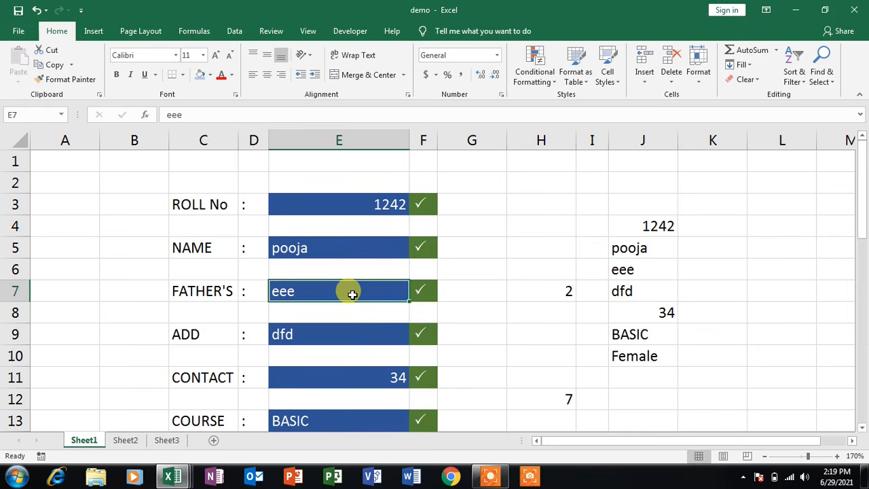
{"action": "type", "text": "anil"}
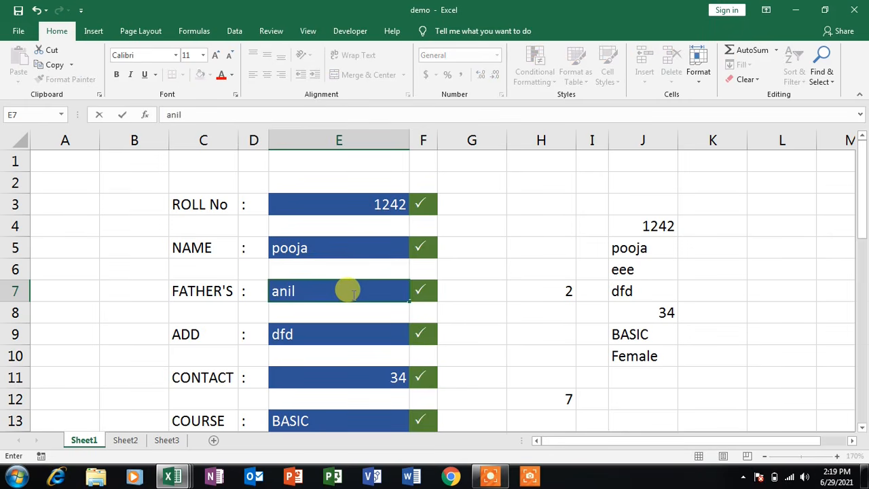
{"action": "key", "text": "Return"}
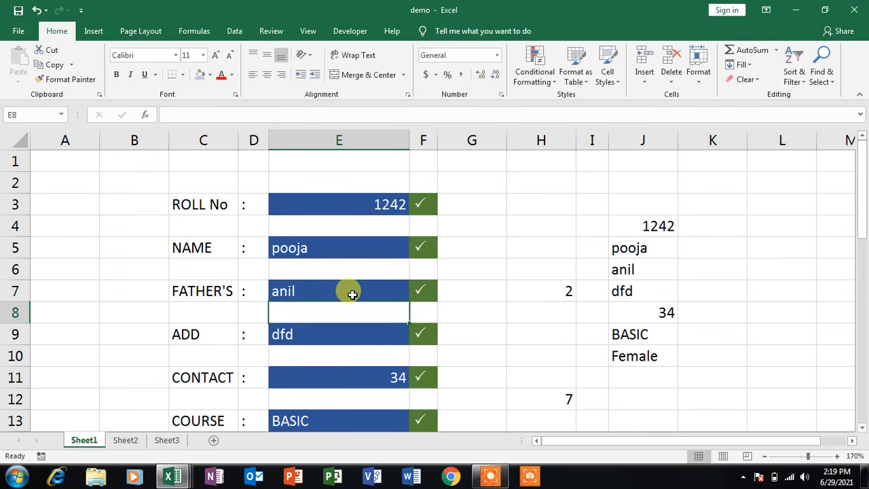
Step: Replace the ADD entry in E9 with the student's address and the CONTACT entry in E11 with a contact number
{"action": "left_click", "coordinate": [362, 336]}
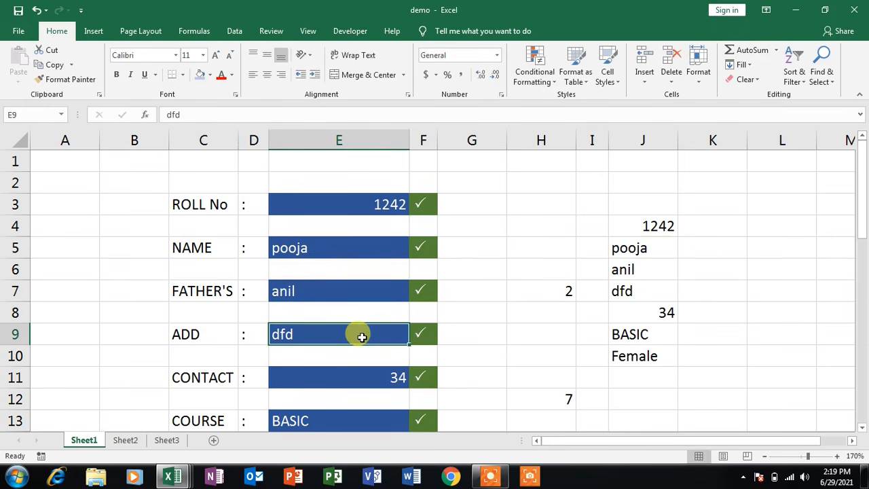
{"action": "type", "text": "knl"}
{"action": "key", "text": "Return"}
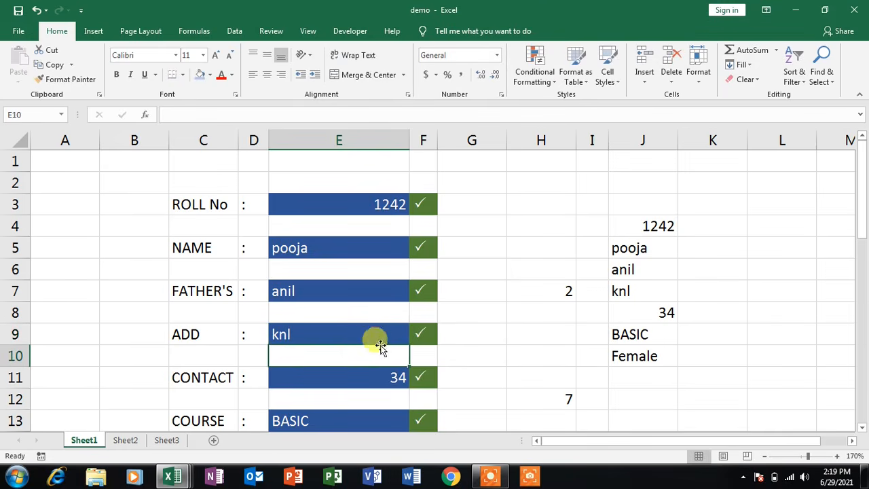
{"action": "left_click", "coordinate": [329, 380]}
{"action": "type", "text": "23"}
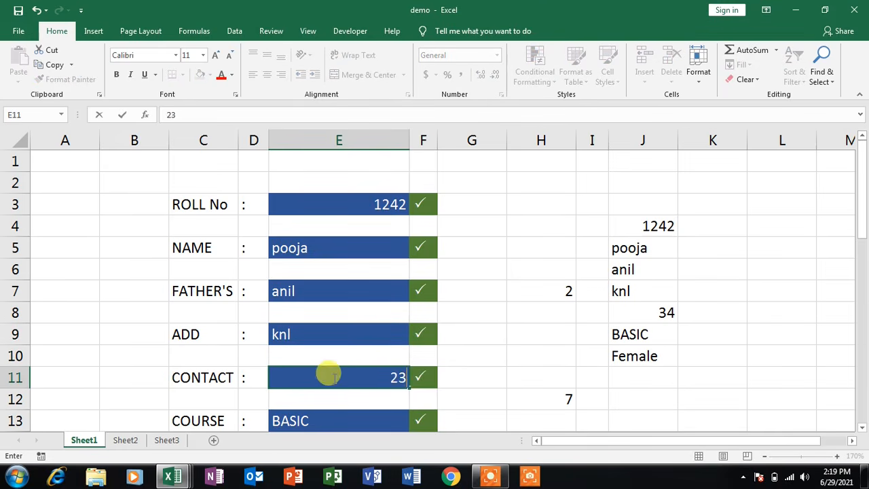
{"action": "type", "text": "3333333"}
{"action": "left_click", "coordinate": [548, 360]}
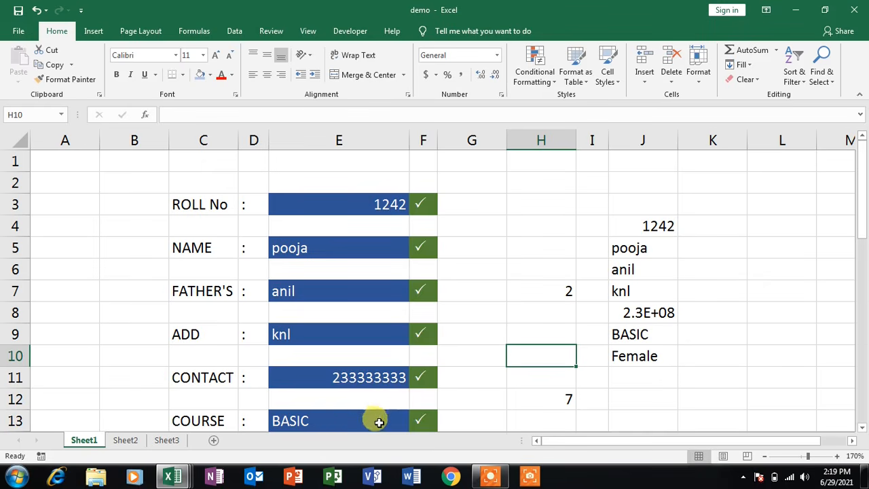
Step: Test the GENDER option buttons by switching between Male and Female, ending on Male
{"action": "left_click_drag", "start_coordinate": [857, 236], "coordinate": [859, 273]}
{"action": "left_click", "coordinate": [305, 405]}
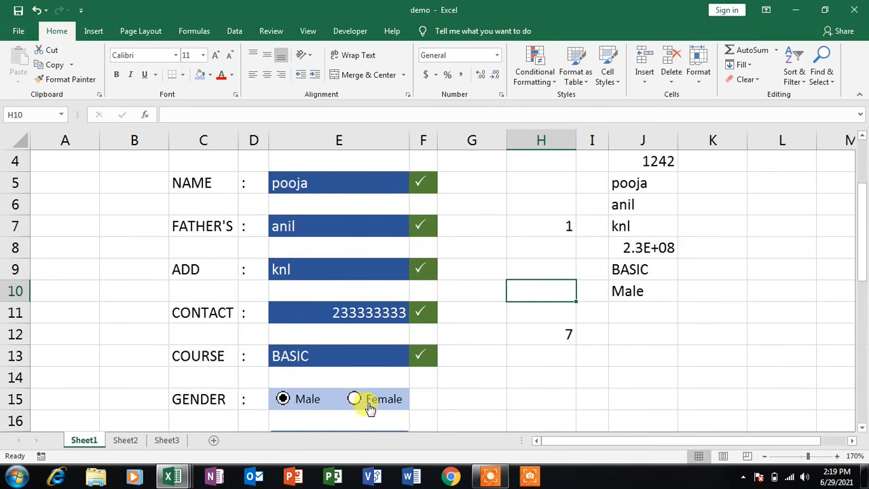
{"action": "left_click", "coordinate": [371, 406]}
{"action": "left_click", "coordinate": [305, 404]}
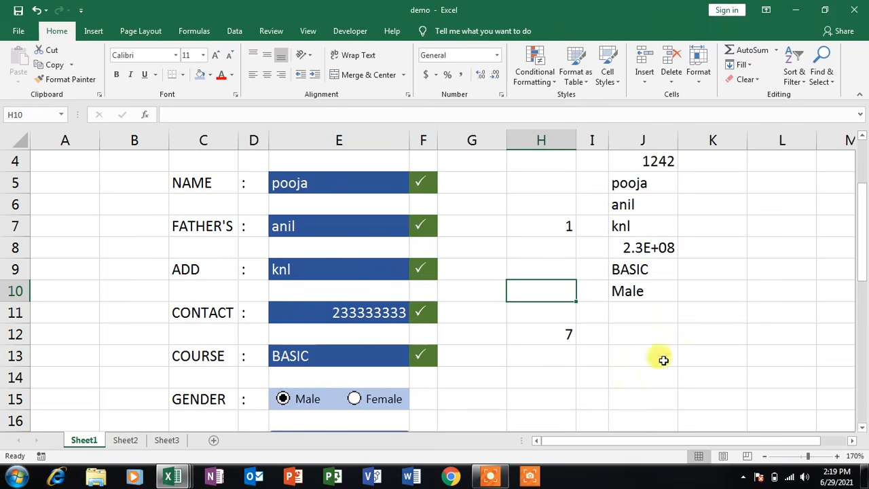
{"action": "left_click_drag", "start_coordinate": [861, 203], "coordinate": [863, 175]}
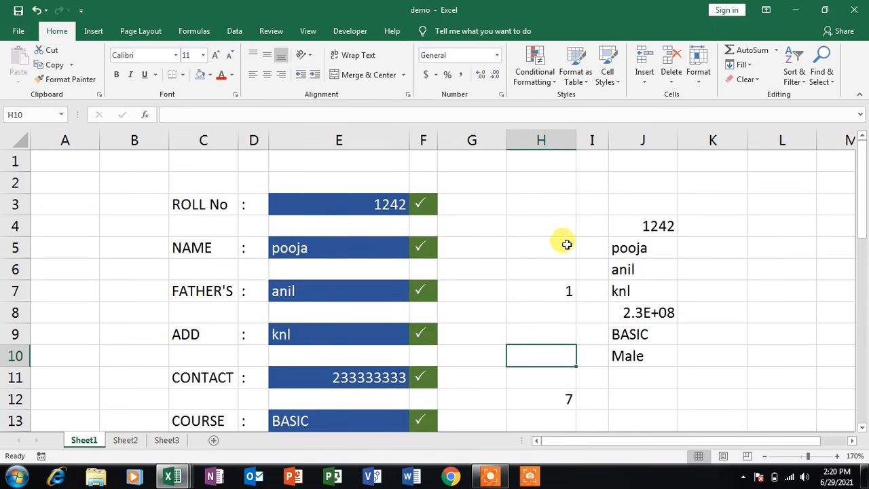
Step: Collapse the ribbon to make more room for the form on Sheet1
{"action": "left_click_drag", "start_coordinate": [860, 195], "coordinate": [852, 219]}
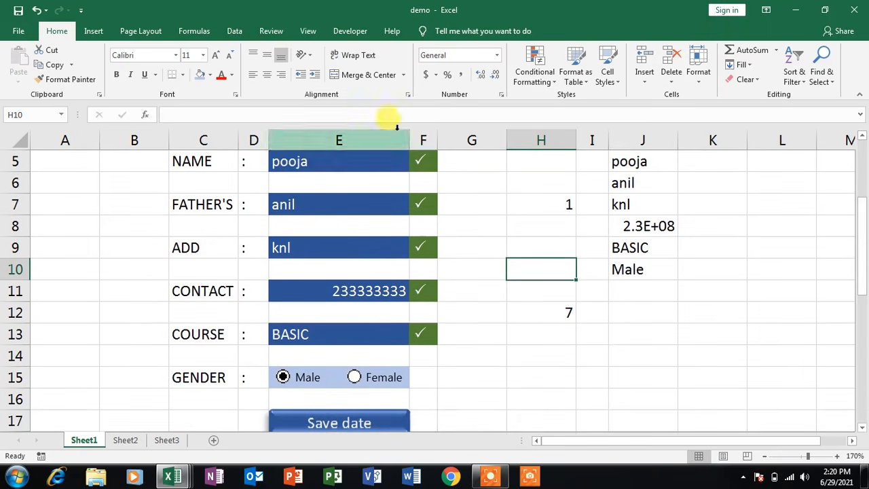
{"action": "right_click", "coordinate": [372, 95]}
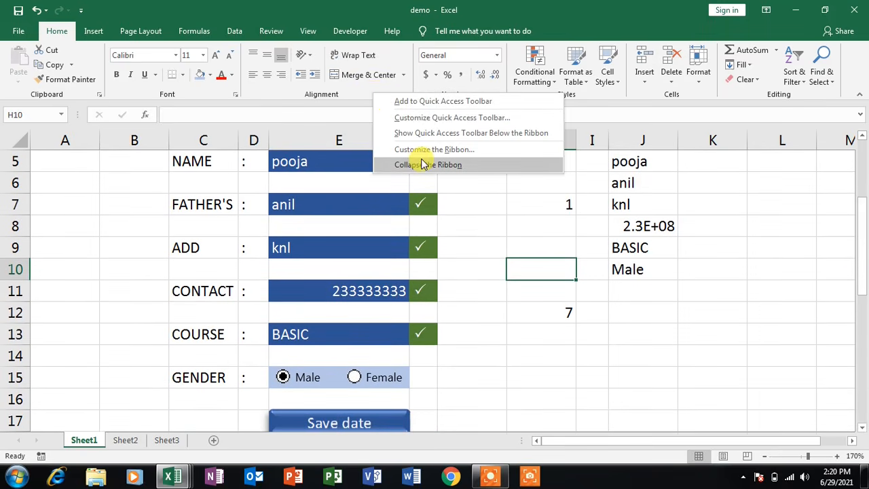
{"action": "key", "text": "Escape"}
{"action": "left_click_drag", "start_coordinate": [857, 188], "coordinate": [856, 130]}
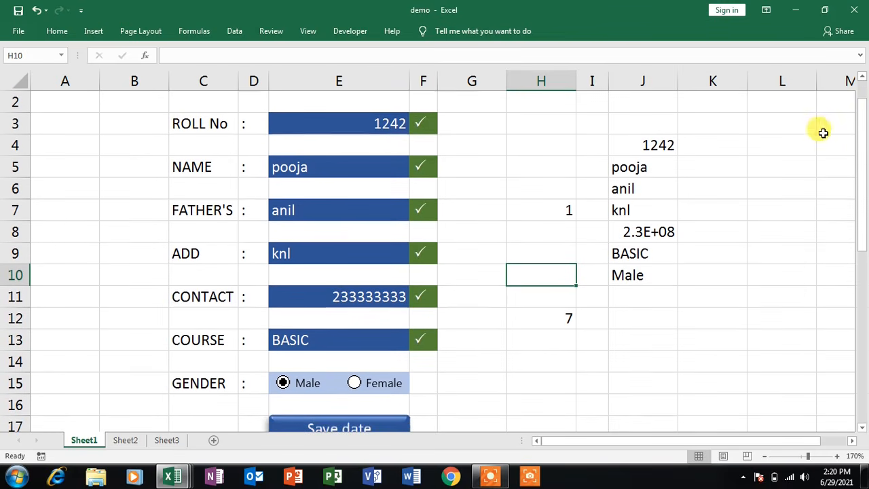
{"action": "left_click", "coordinate": [862, 78]}
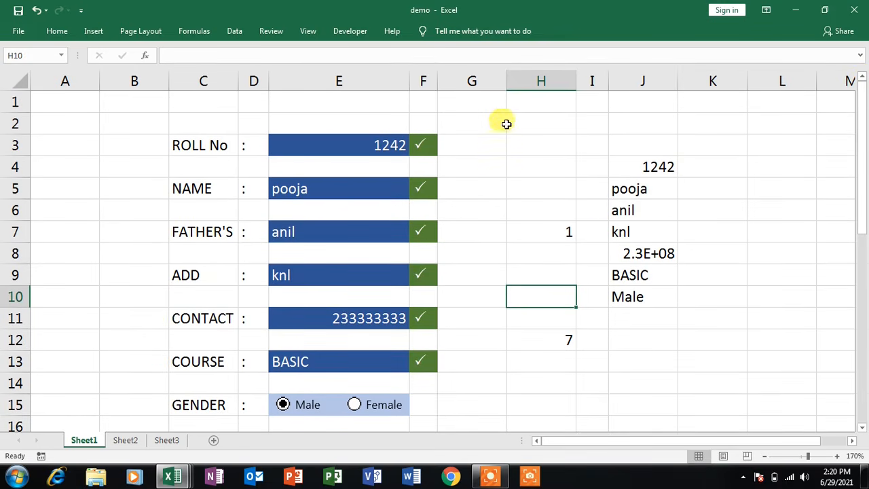
Step: Start recording a macro named dataentry, stored in This Workbook
{"action": "left_click", "coordinate": [308, 31]}
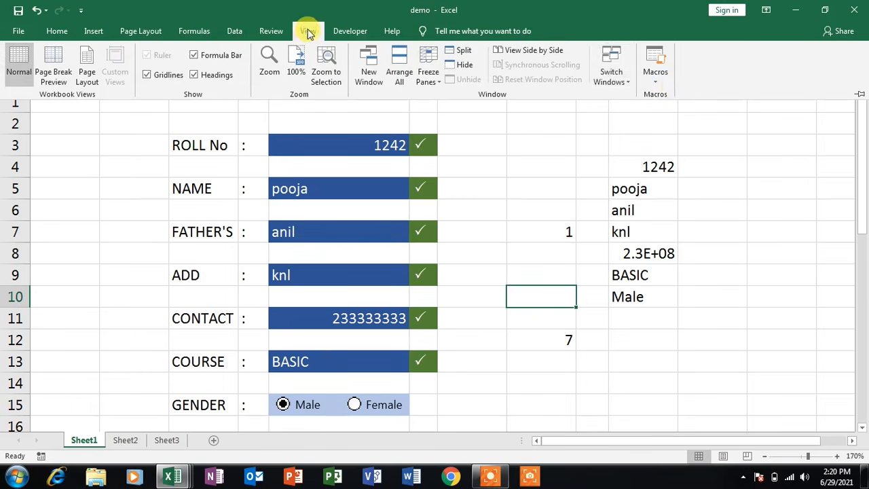
{"action": "left_click", "coordinate": [653, 83]}
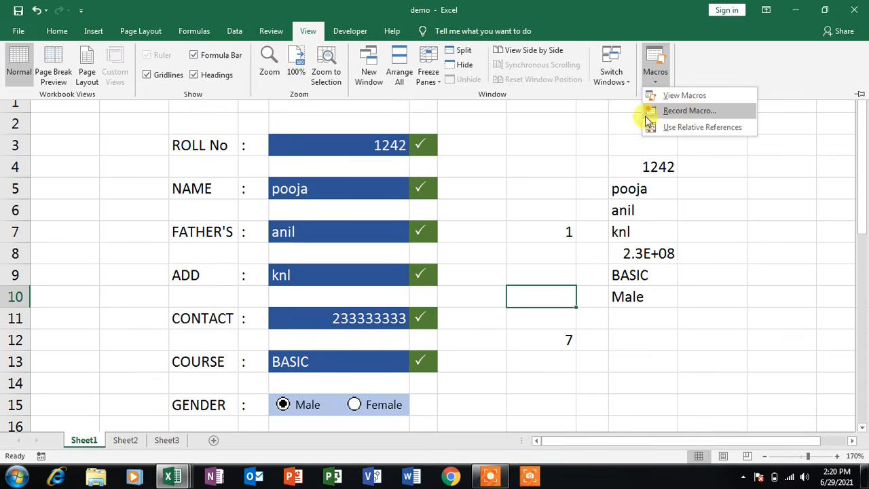
{"action": "left_click", "coordinate": [698, 111]}
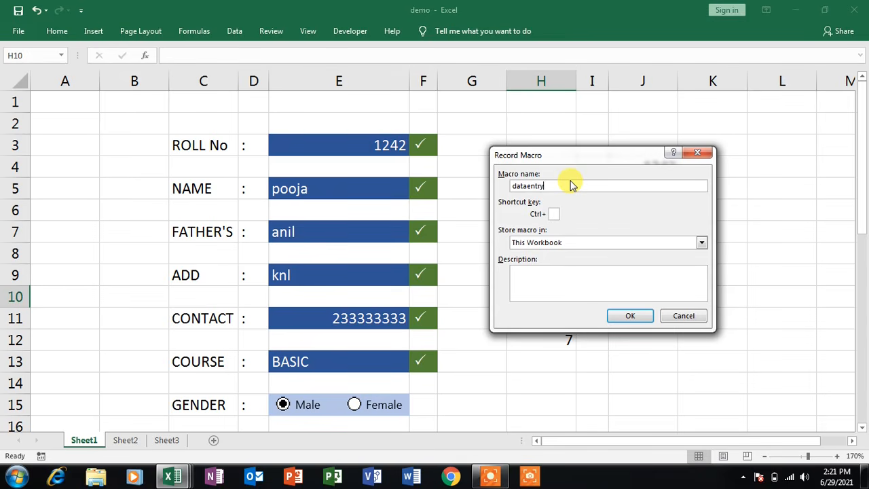
{"action": "left_click", "coordinate": [630, 313]}
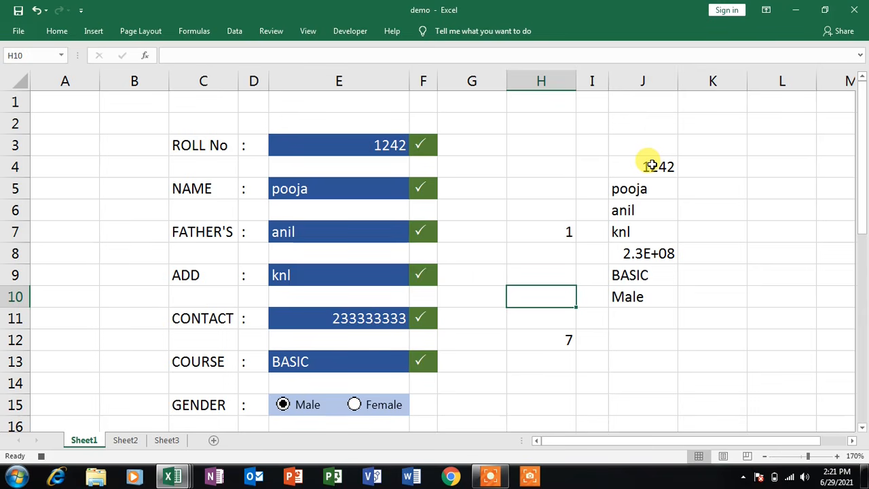
Step: Copy J4:J10 on Sheet1 and paste it into Sheet2 from C9 as transposed values
{"action": "left_click_drag", "start_coordinate": [651, 165], "coordinate": [645, 292]}
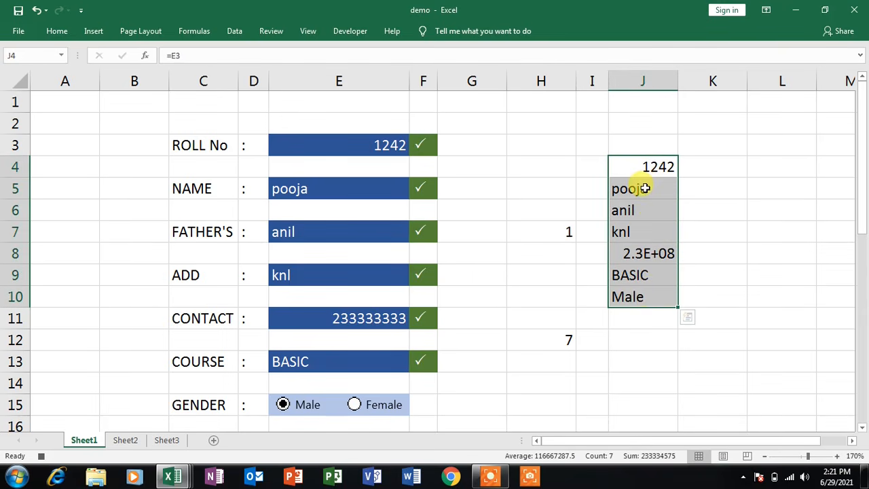
{"action": "key", "text": "ctrl+c"}
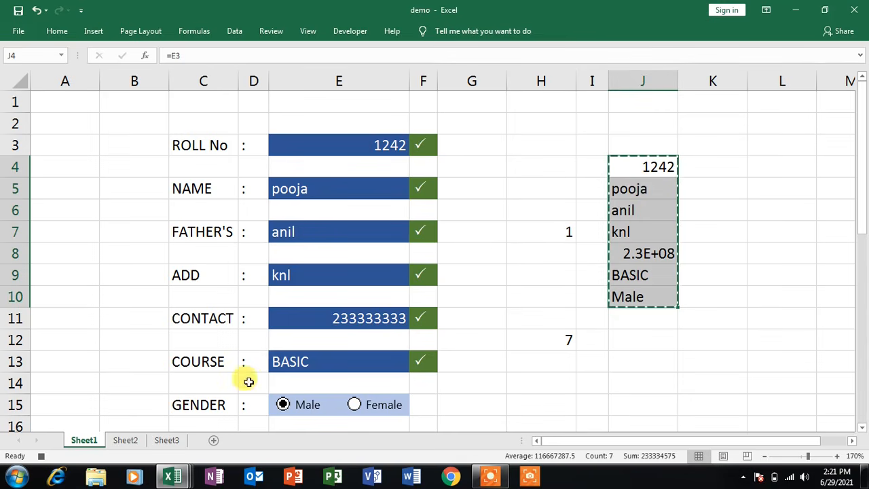
{"action": "left_click", "coordinate": [125, 440]}
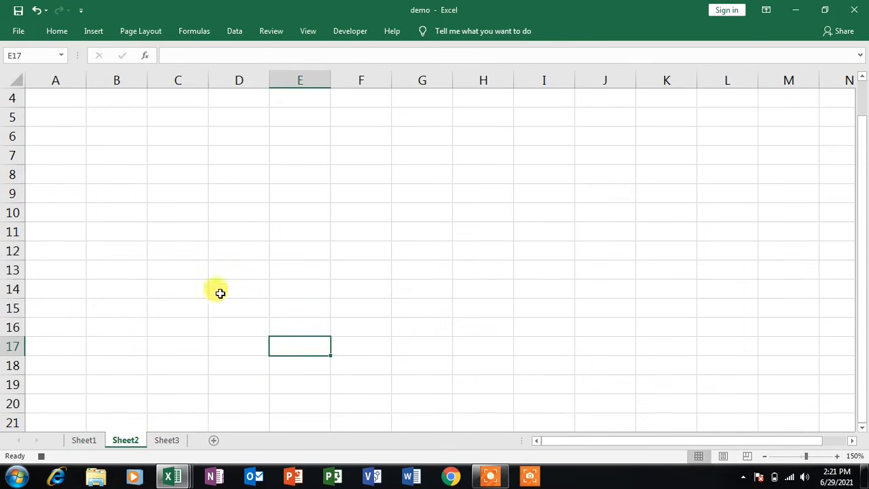
{"action": "right_click", "coordinate": [192, 191]}
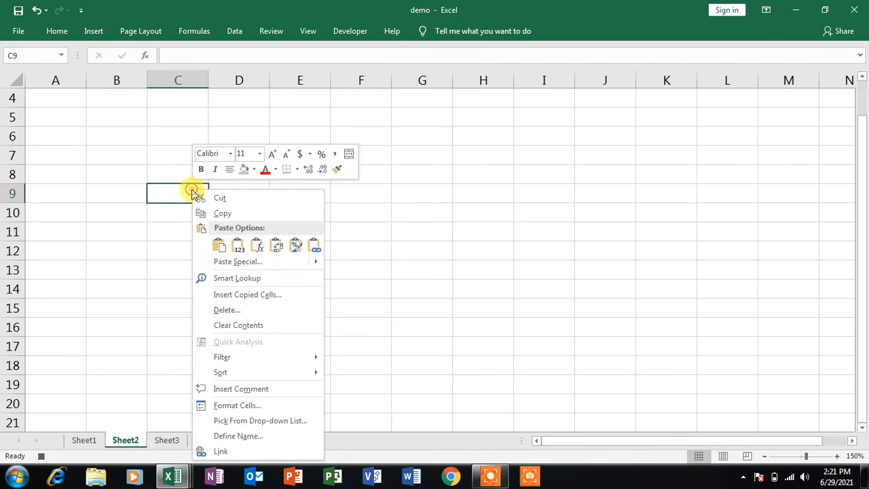
{"action": "left_click", "coordinate": [240, 263]}
{"action": "left_click", "coordinate": [135, 219]}
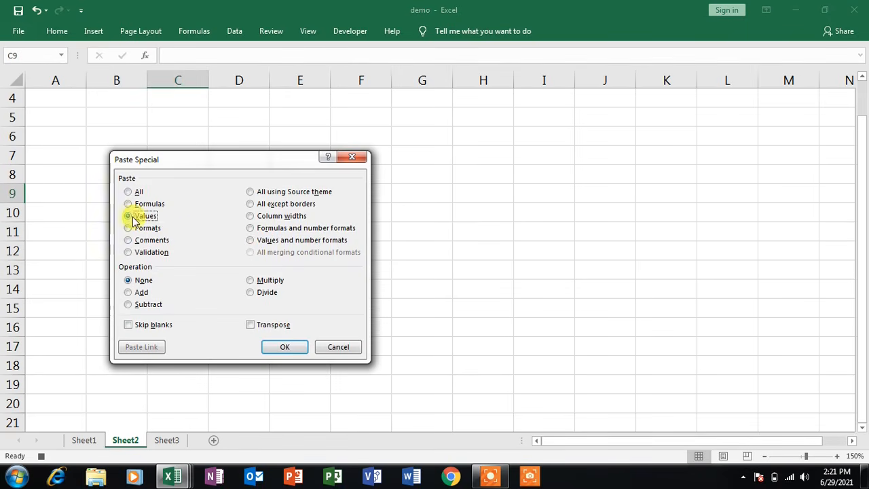
{"action": "left_click", "coordinate": [256, 327]}
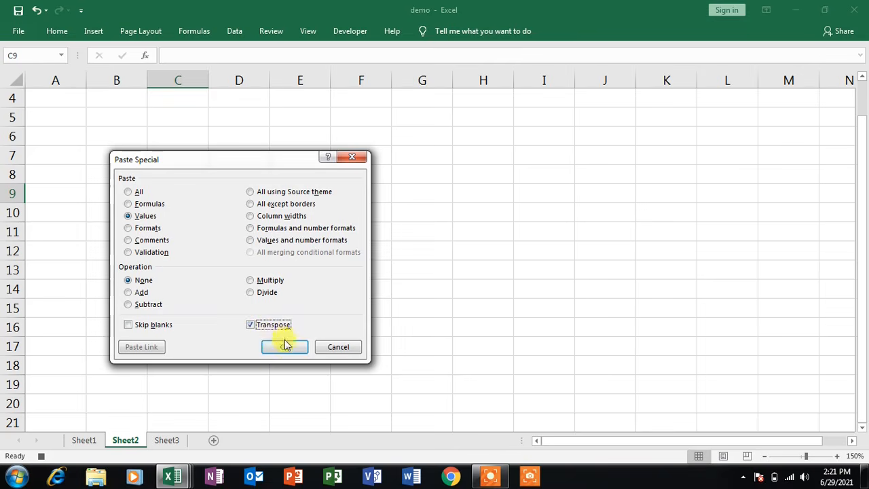
{"action": "left_click_drag", "start_coordinate": [233, 163], "coordinate": [443, 148]}
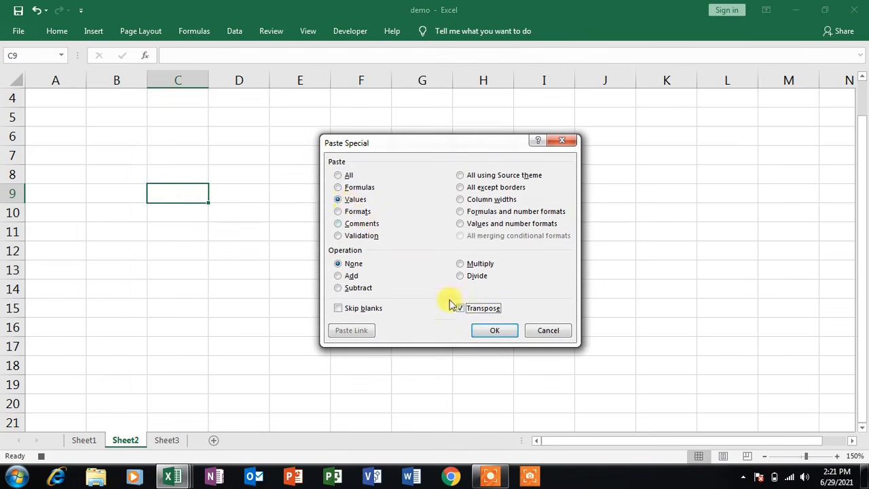
{"action": "left_click", "coordinate": [494, 331]}
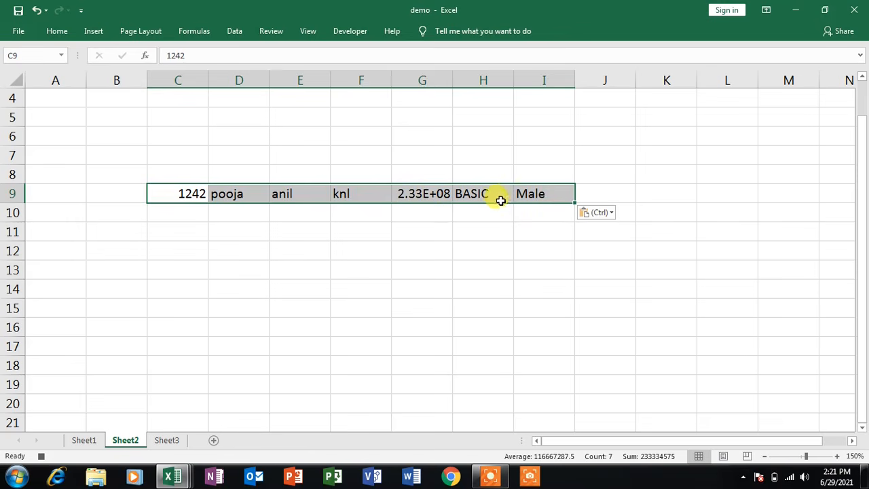
Step: Copy the transposed row C9:I9 on Sheet2 and insert the copied cells at D6 in the Sheet3 table
{"action": "key", "text": "ctrl+c"}
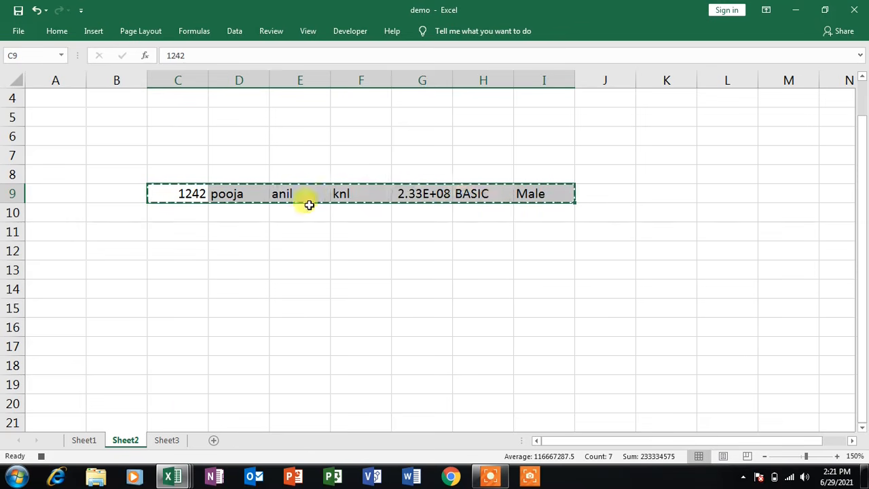
{"action": "left_click", "coordinate": [169, 440]}
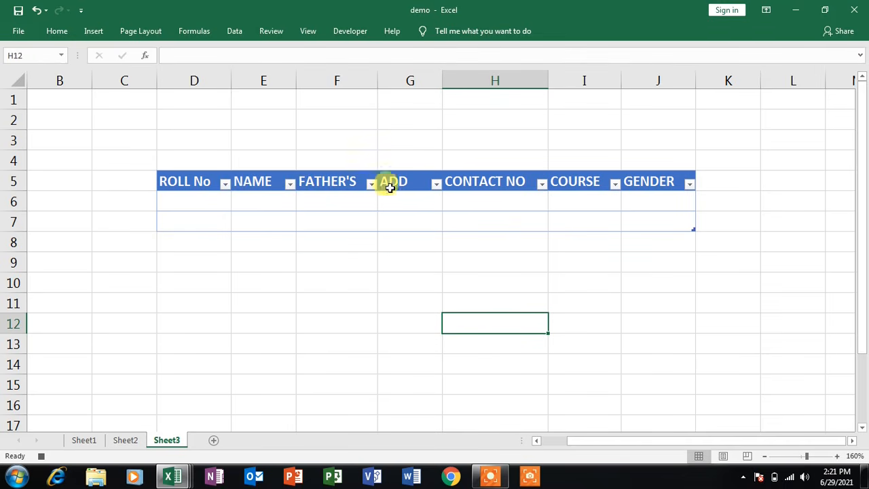
{"action": "left_click", "coordinate": [191, 203]}
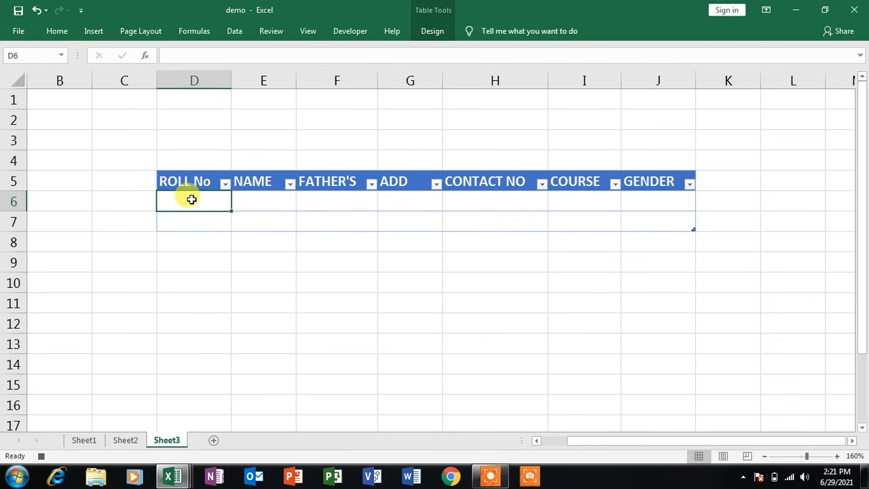
{"action": "left_click", "coordinate": [57, 31]}
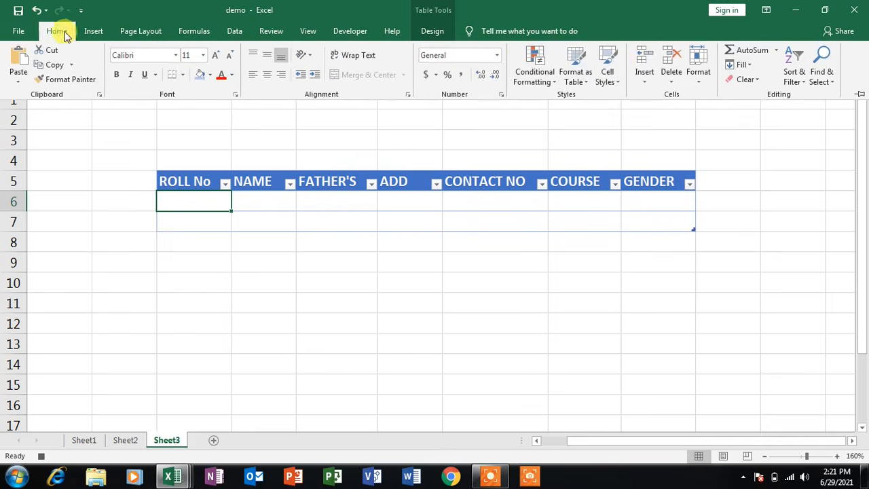
{"action": "left_click", "coordinate": [651, 84]}
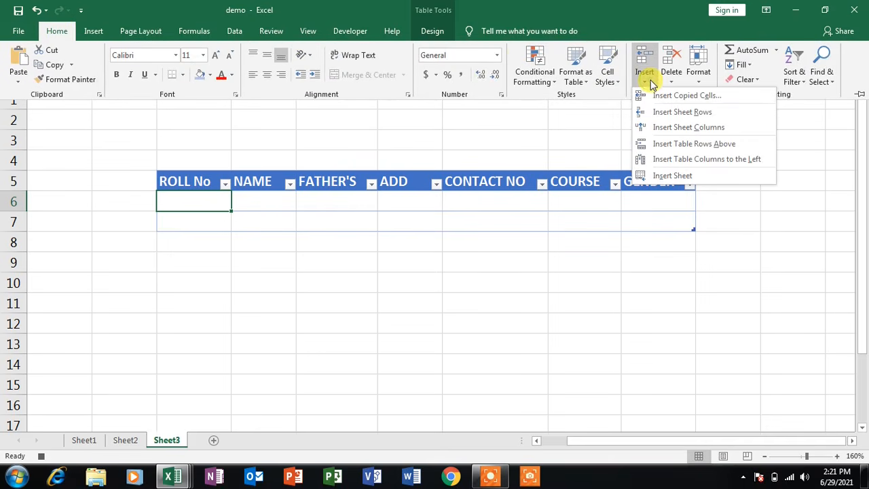
{"action": "left_click", "coordinate": [699, 97]}
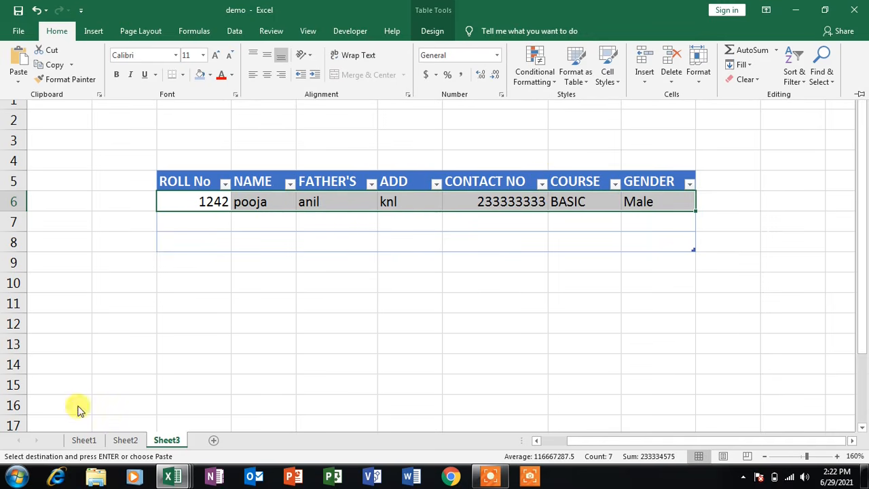
Step: Clear form cells E3, E5, E7, E9, E11 and E13 together on Sheet1, and reselect the ROLL No cell E3
{"action": "left_click", "coordinate": [84, 441]}
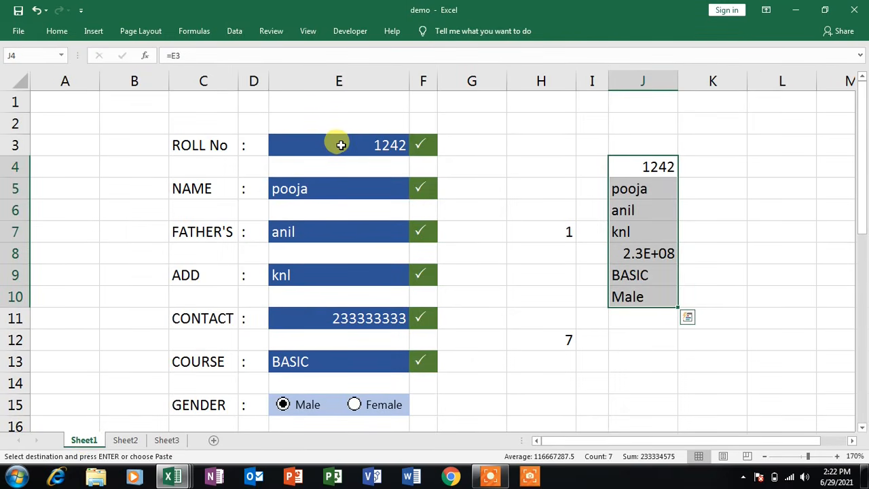
{"action": "left_click", "coordinate": [341, 145]}
{"action": "left_click", "coordinate": [319, 195], "text": "ctrl"}
{"action": "left_click", "coordinate": [313, 234], "text": "ctrl"}
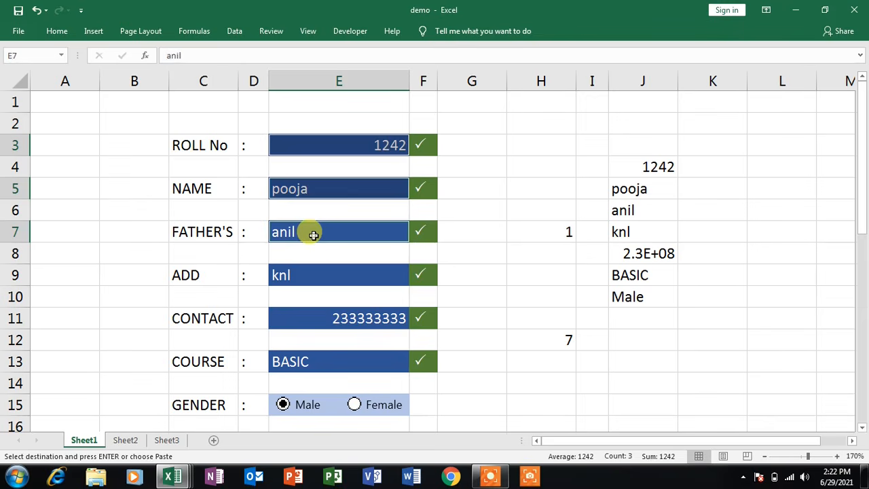
{"action": "left_click", "coordinate": [309, 275], "text": "ctrl"}
{"action": "left_click", "coordinate": [320, 317], "text": "ctrl"}
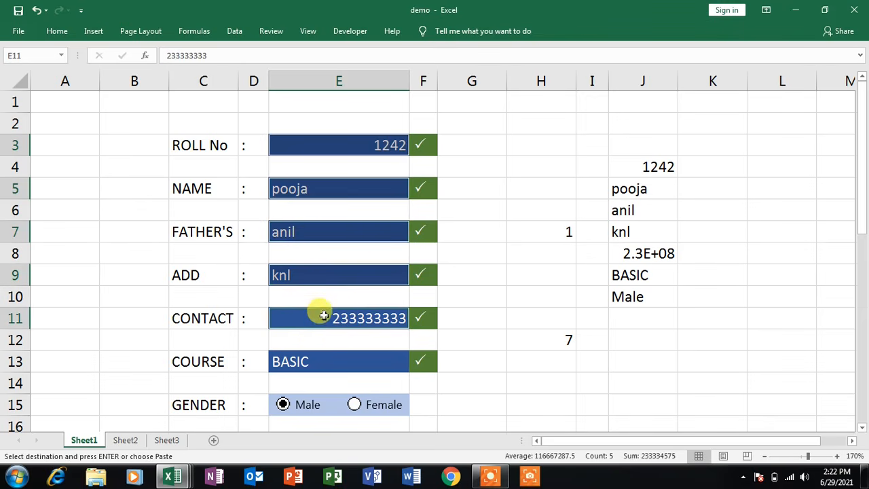
{"action": "left_click", "coordinate": [313, 362], "text": "ctrl"}
{"action": "key", "text": "Delete"}
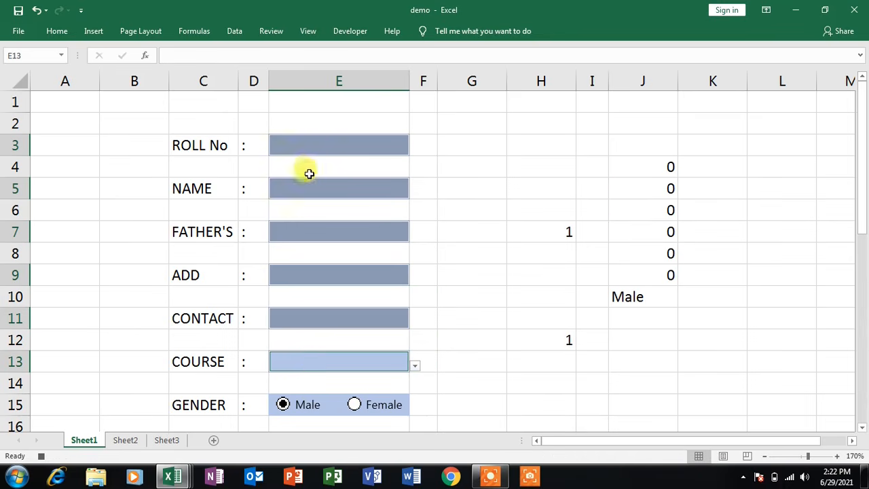
{"action": "left_click", "coordinate": [316, 146]}
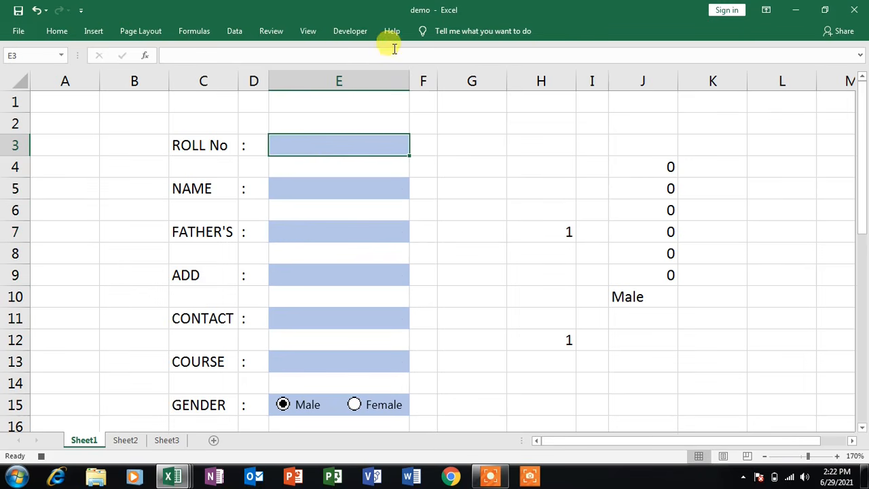
Step: Stop recording the dataentry macro
{"action": "left_click", "coordinate": [307, 32]}
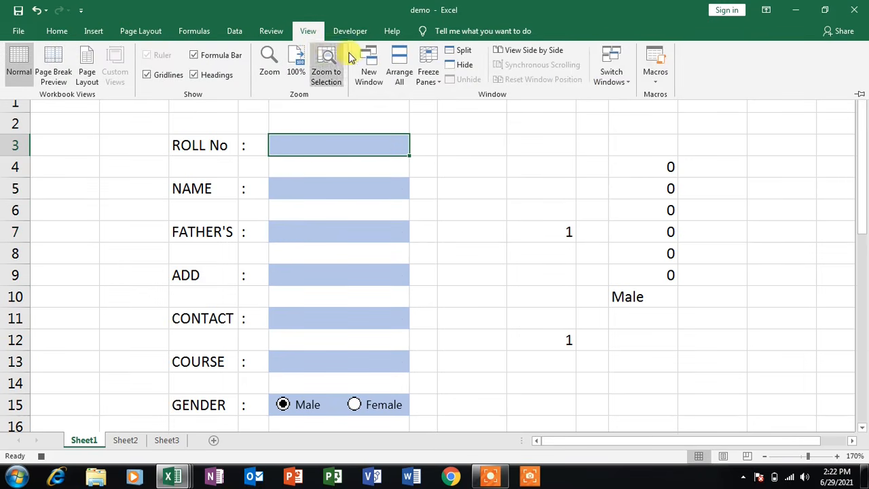
{"action": "left_click", "coordinate": [657, 76]}
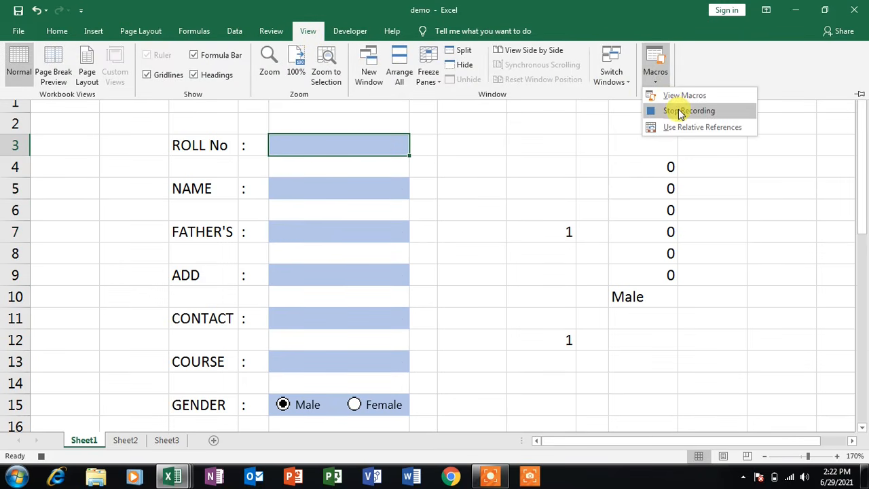
{"action": "left_click", "coordinate": [682, 111]}
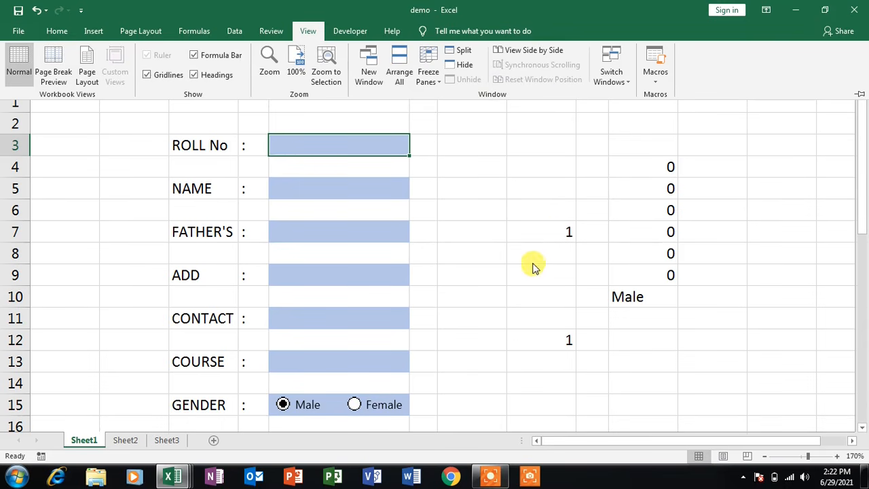
Step: Assign the dataentry macro to the Save date button below the form on Sheet1
{"action": "left_click_drag", "start_coordinate": [861, 206], "coordinate": [802, 301]}
{"action": "left_click", "coordinate": [766, 457]}
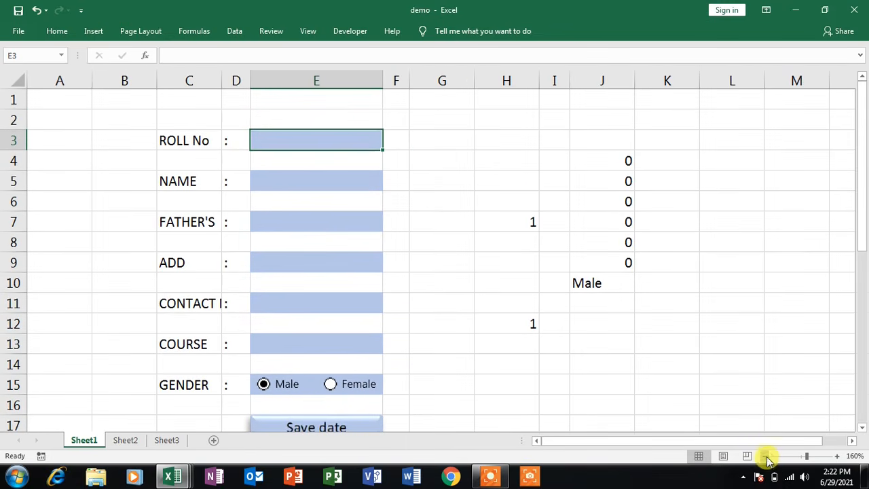
{"action": "left_click_drag", "start_coordinate": [861, 218], "coordinate": [796, 262]}
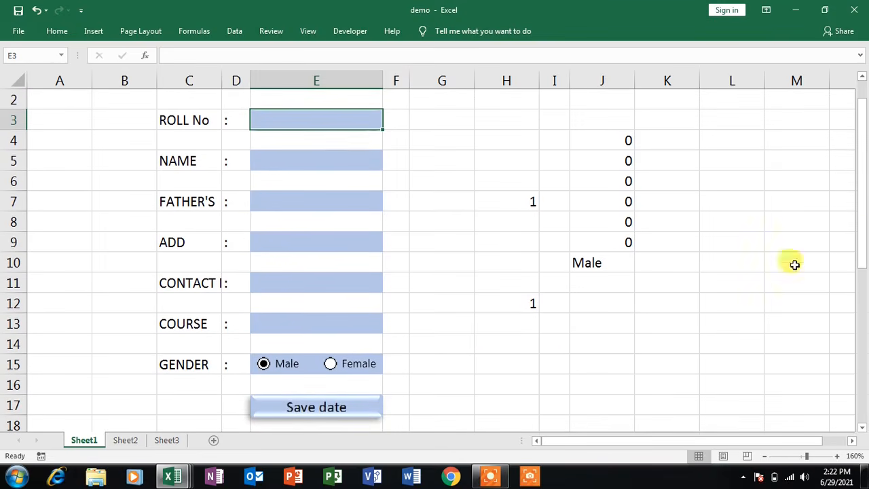
{"action": "right_click", "coordinate": [327, 408]}
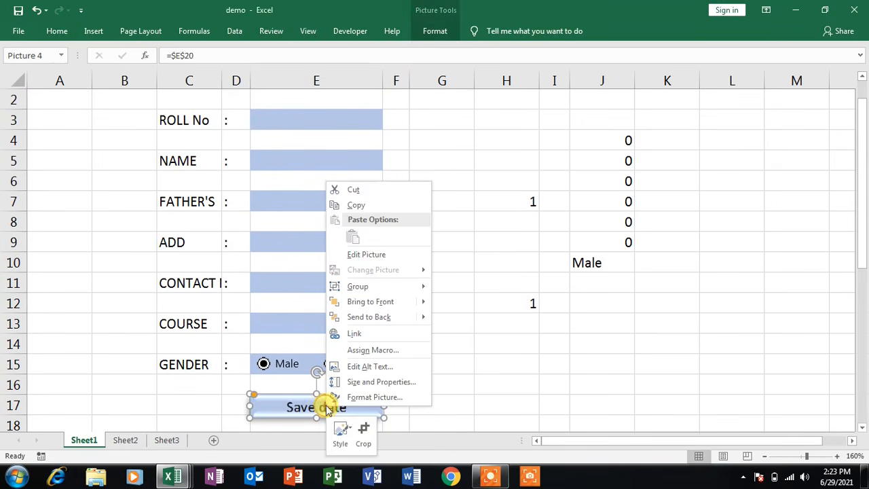
{"action": "left_click", "coordinate": [405, 351]}
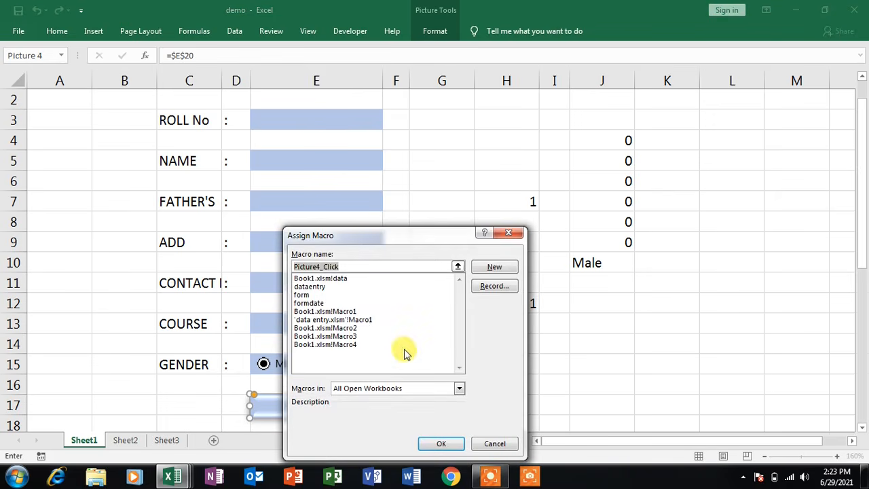
{"action": "left_click", "coordinate": [320, 288]}
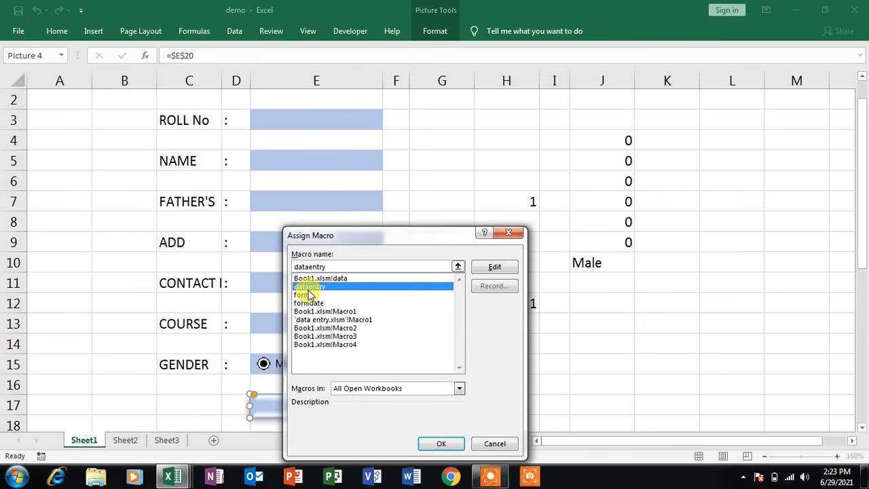
{"action": "left_click", "coordinate": [443, 443]}
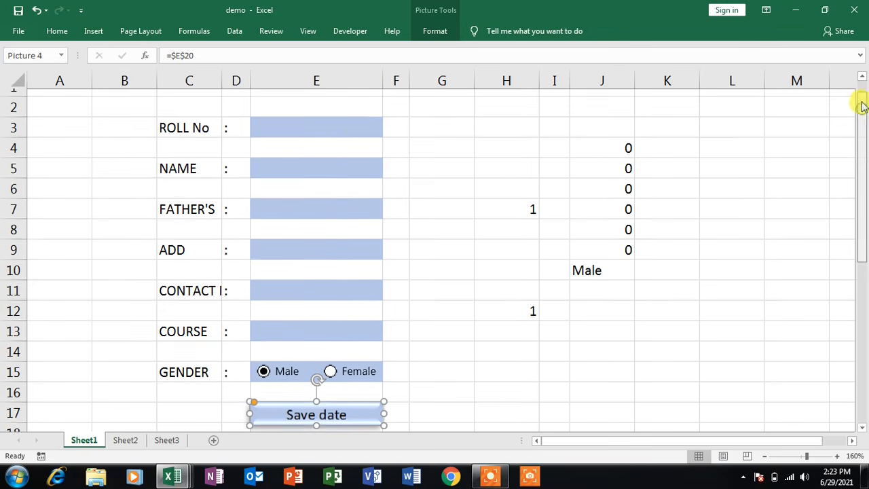
Step: Fill in the roll number in E3, the student's name in E5 and the father's name in E7
{"action": "left_click", "coordinate": [332, 124]}
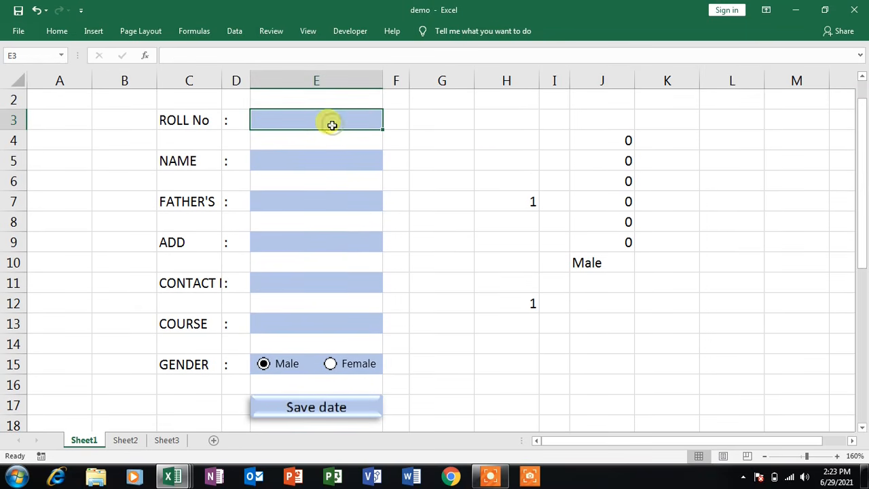
{"action": "type", "text": "1222"}
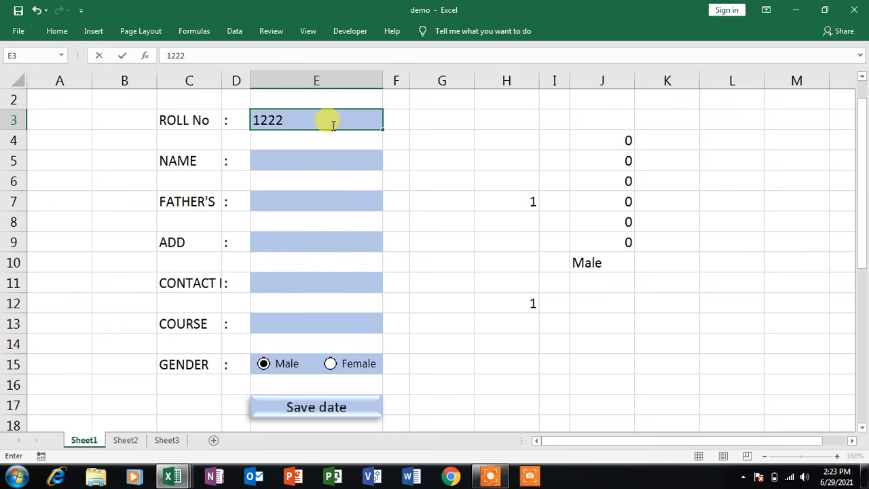
{"action": "key", "text": "Return"}
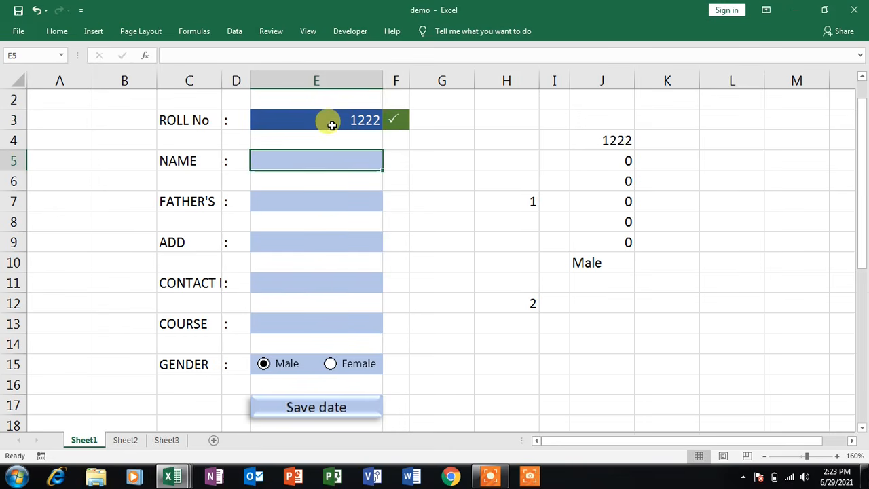
{"action": "type", "text": "geeta"}
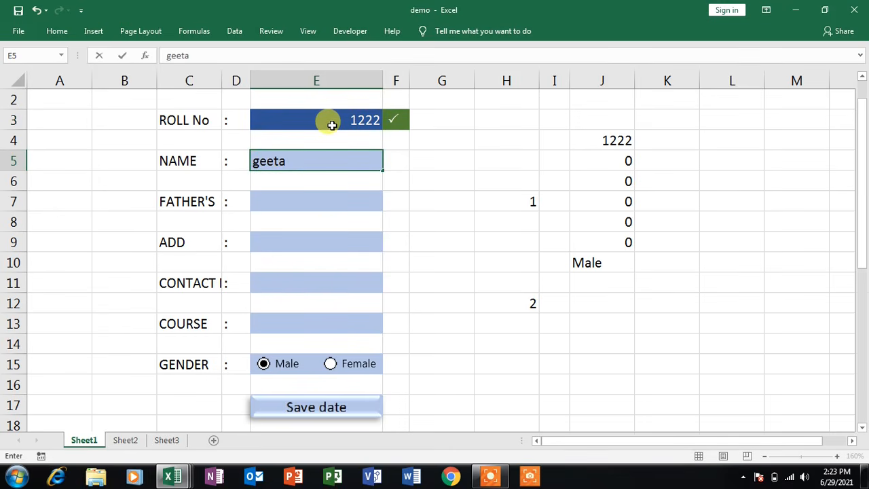
{"action": "key", "text": "Return"}
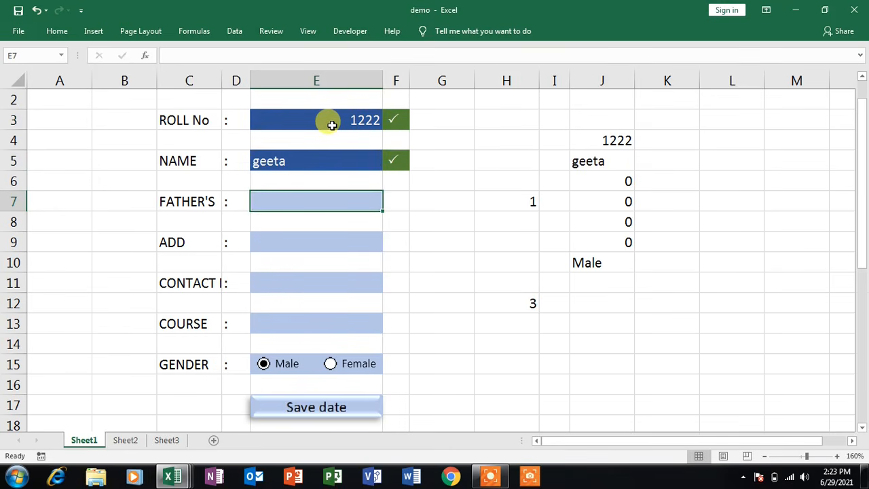
{"action": "type", "text": "ra"}
{"action": "key", "text": "Return"}
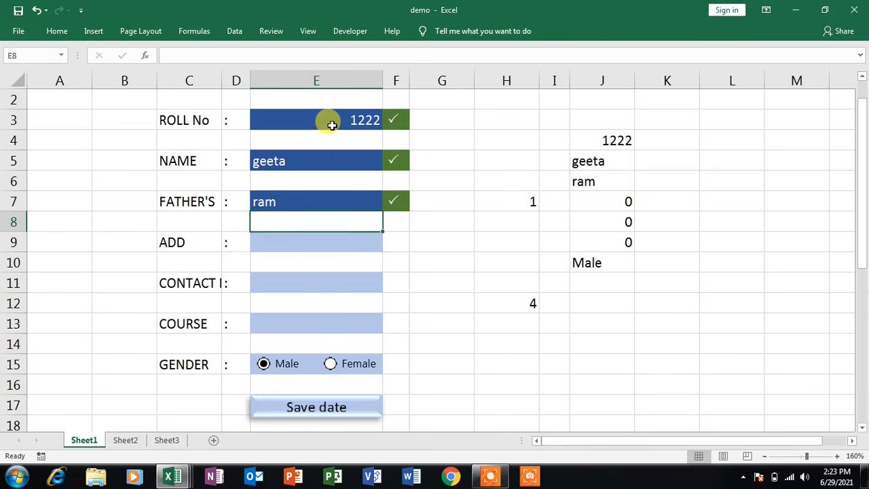
Step: Enter the student's address in E9 and the contact number in E11 of the form
{"action": "key", "text": "Return"}
{"action": "type", "text": "kkl"}
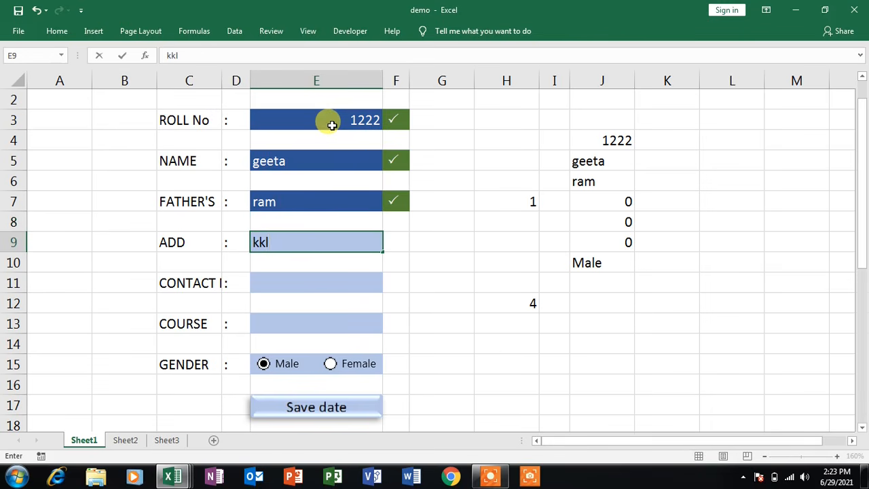
{"action": "key", "text": "Return"}
{"action": "key", "text": "Return"}
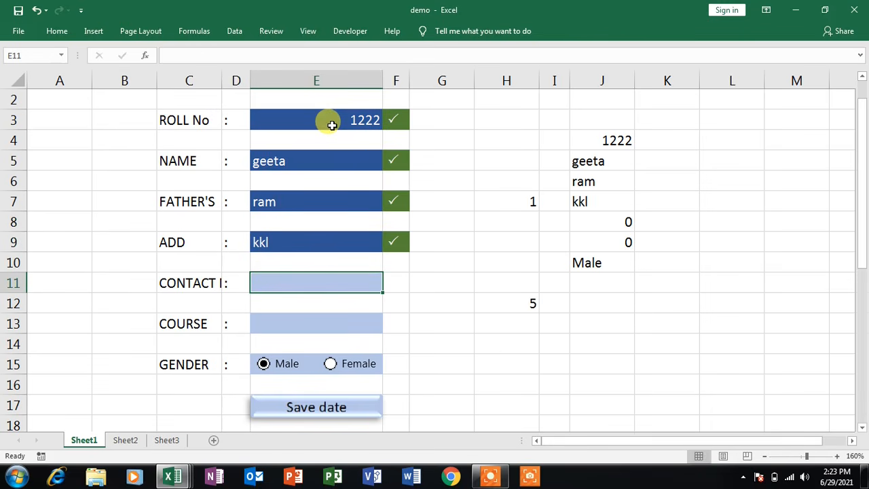
{"action": "type", "text": "400000000"}
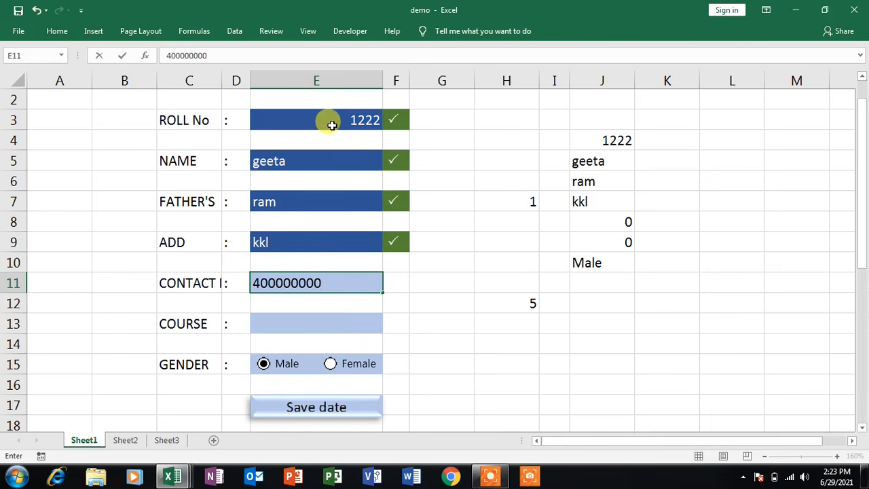
{"action": "key", "text": "Return"}
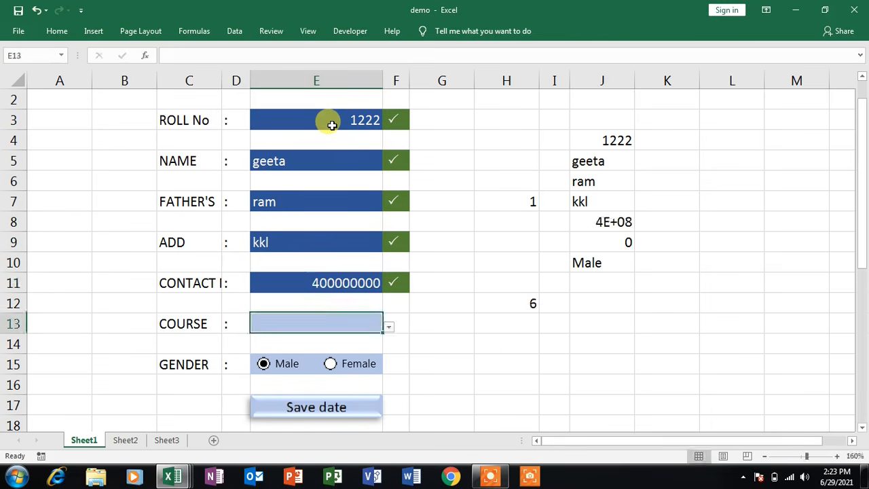
Step: Choose the TALLY course in E13 and set the gender option to Female
{"action": "left_click", "coordinate": [389, 331]}
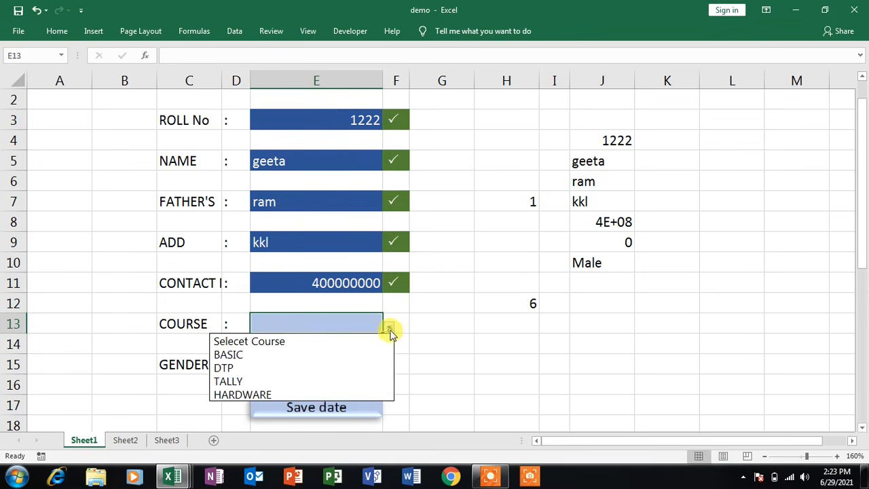
{"action": "left_click", "coordinate": [308, 381]}
{"action": "left_click", "coordinate": [338, 365]}
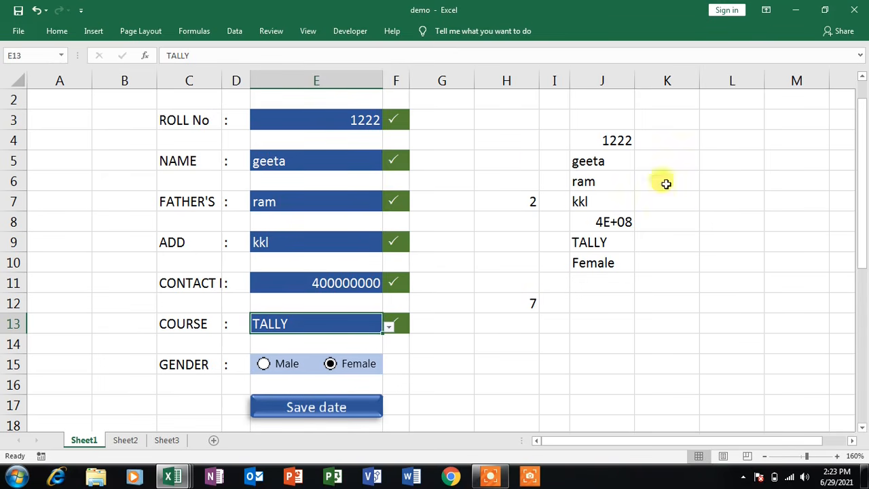
Step: Save the form entry with Save date, check the record in the Sheet3 table, and return to Sheet1
{"action": "left_click", "coordinate": [328, 411]}
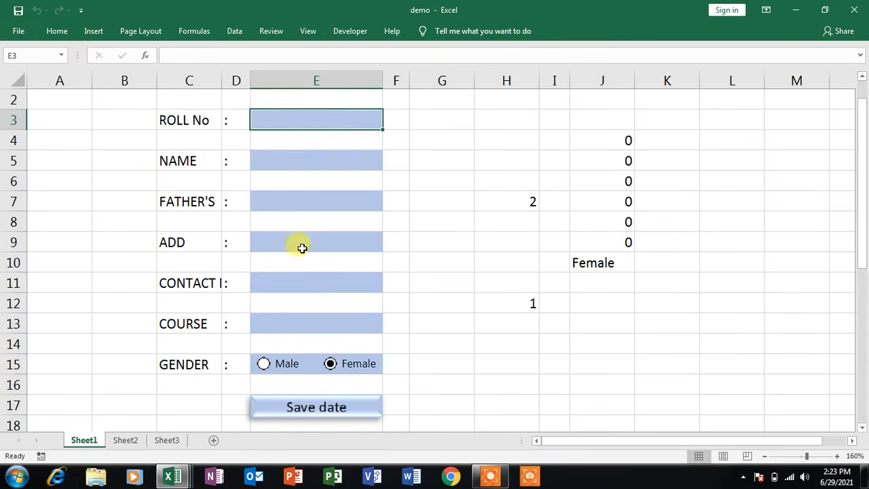
{"action": "left_click", "coordinate": [168, 441]}
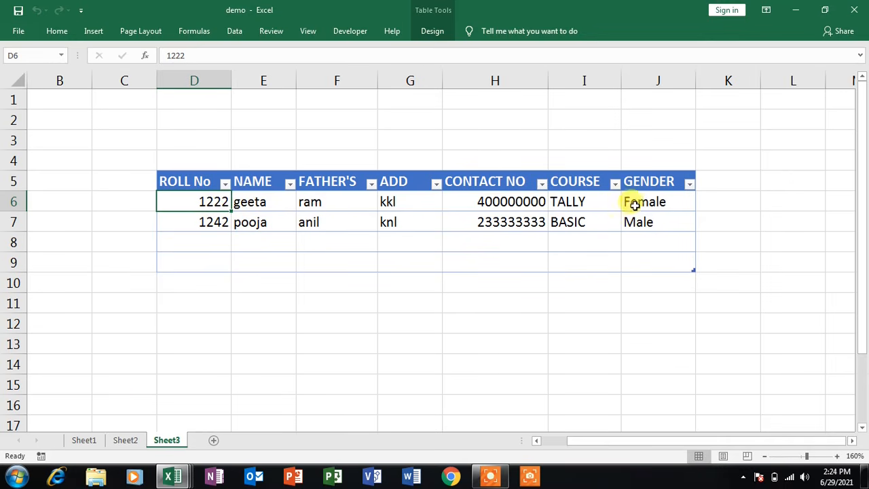
{"action": "left_click", "coordinate": [85, 441]}
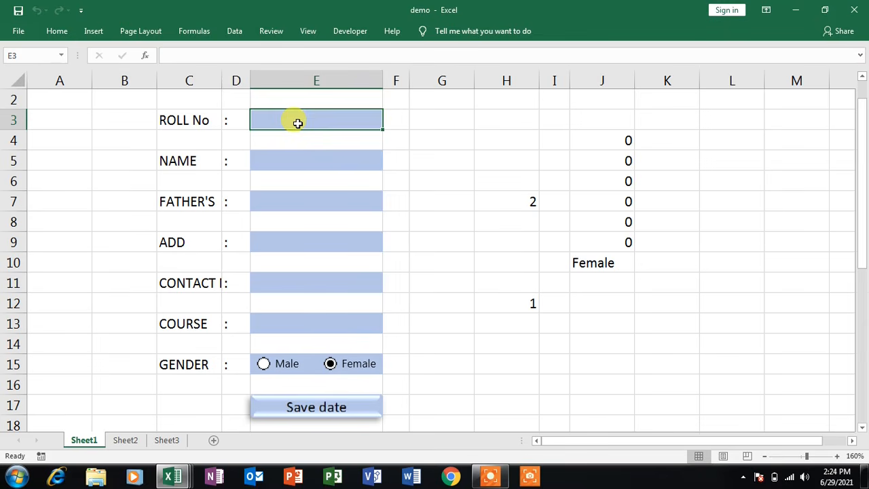
{"action": "type", "text": "a"}
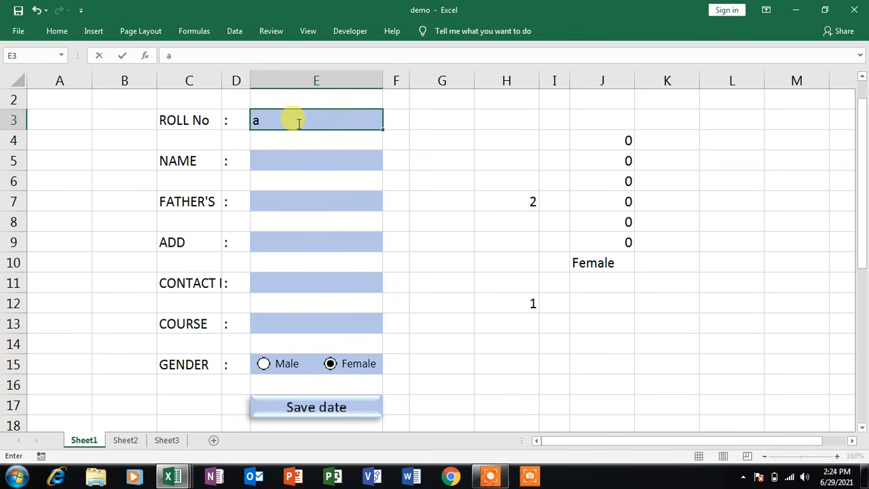
{"action": "key", "text": "Return"}
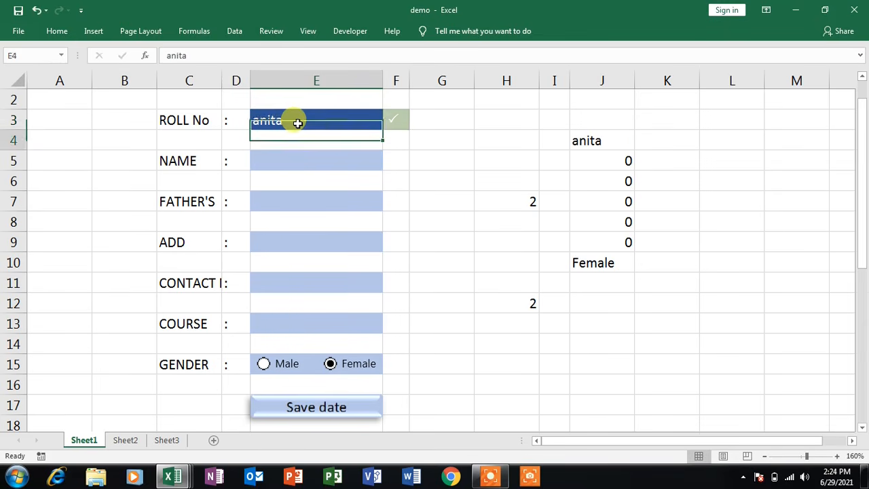
{"action": "key", "text": "Return"}
{"action": "type", "text": "anil kumar"}
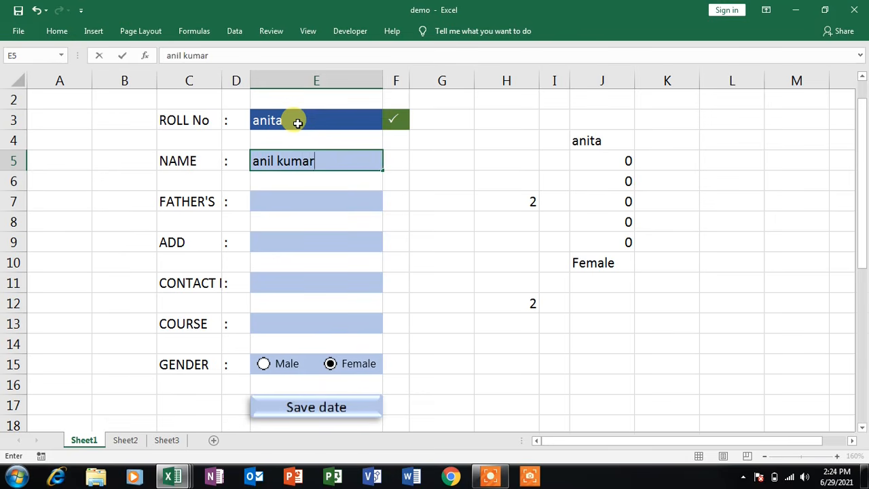
{"action": "key", "text": "Return"}
{"action": "key", "text": "Return"}
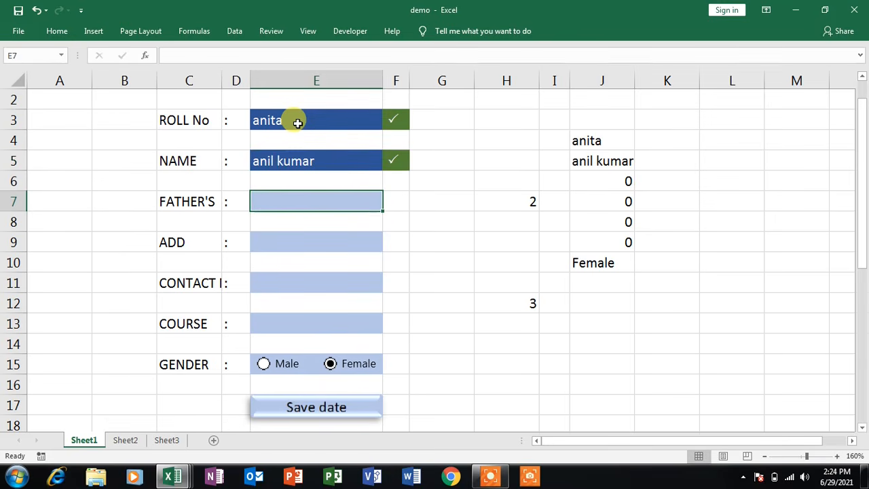
Step: Enter the second student's roll number in E3, name in E5 and father's name in E7, replacing any misplaced entries
{"action": "left_click", "coordinate": [297, 123]}
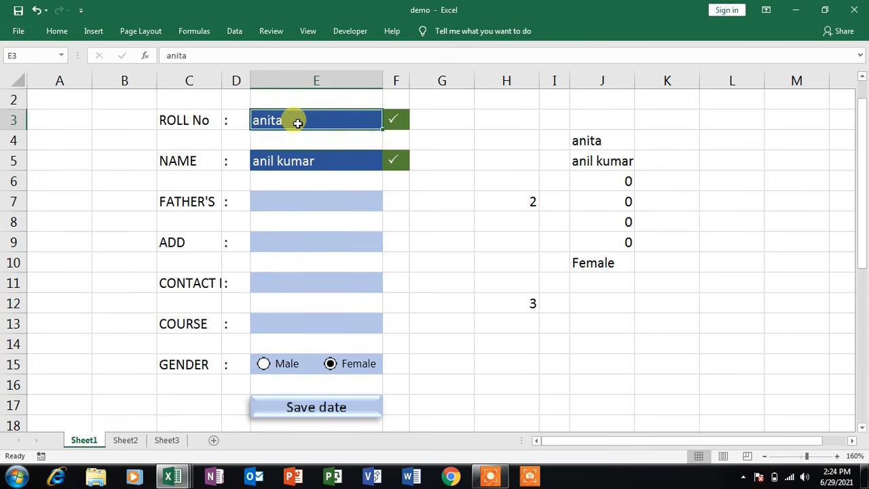
{"action": "type", "text": "1212"}
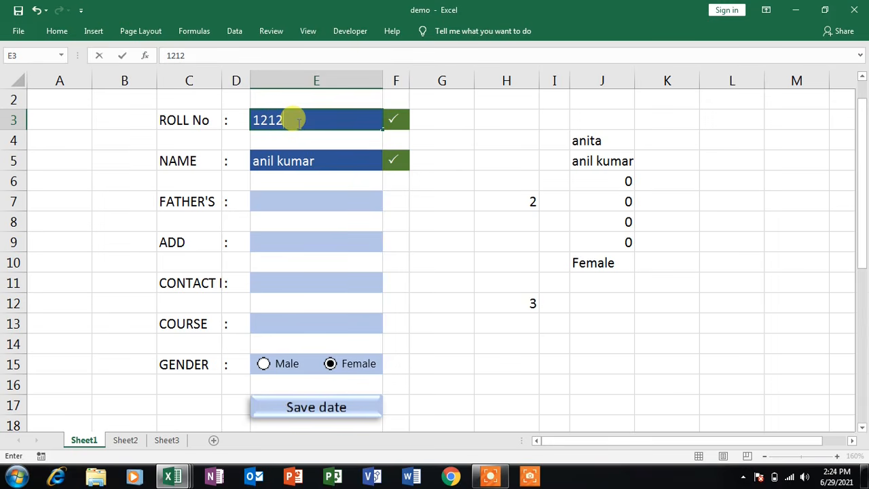
{"action": "key", "text": "Return"}
{"action": "key", "text": "Return"}
{"action": "type", "text": "an"}
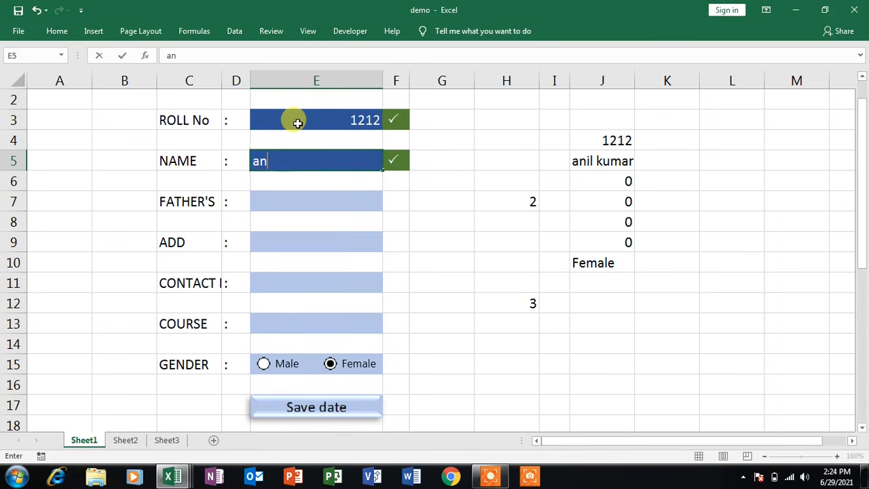
{"action": "key", "text": "Return"}
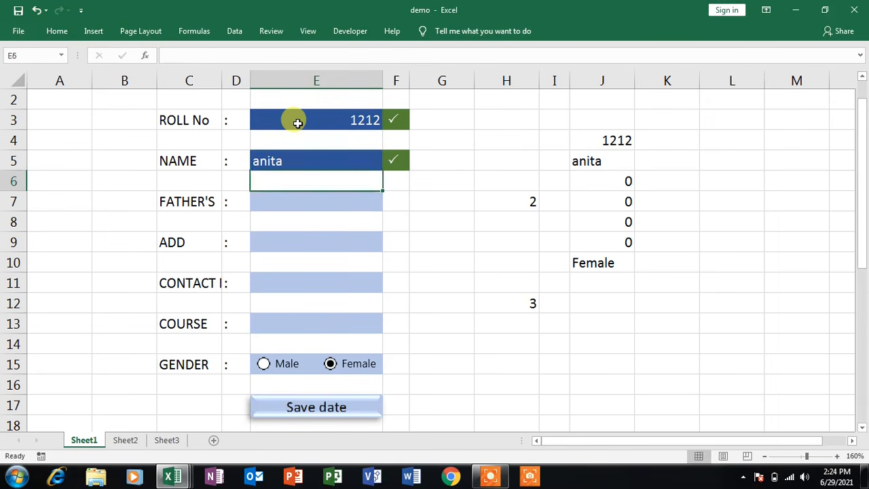
{"action": "key", "text": "Return"}
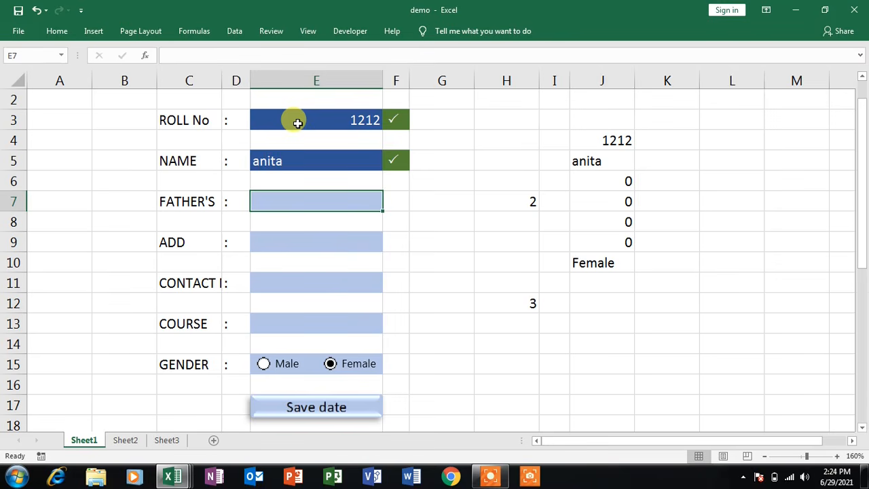
{"action": "type", "text": "anli ku"}
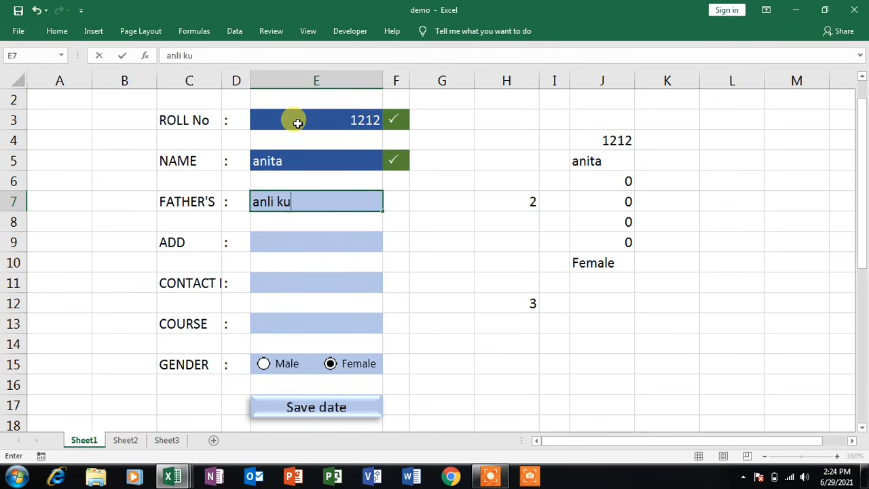
{"action": "key", "text": "Return"}
{"action": "key", "text": "Return"}
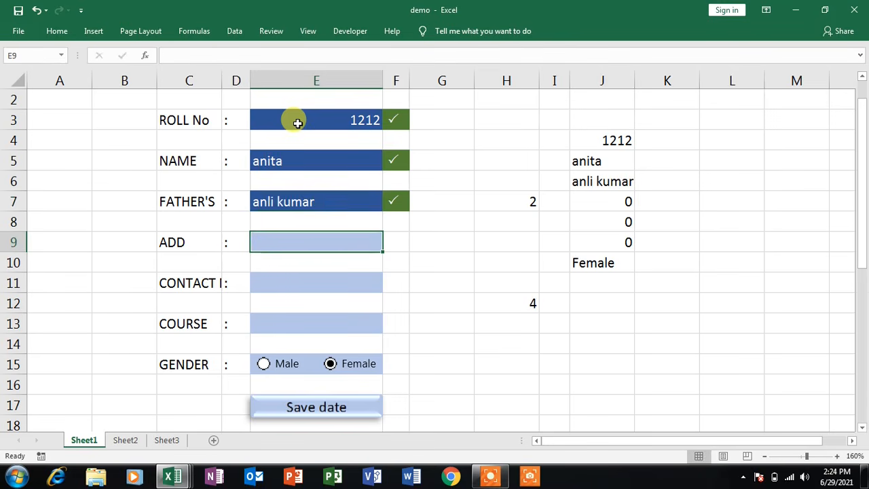
Step: Enter the second student's address in E9 and contact number in E11, and choose the BASIC course in E13
{"action": "type", "text": "kkr"}
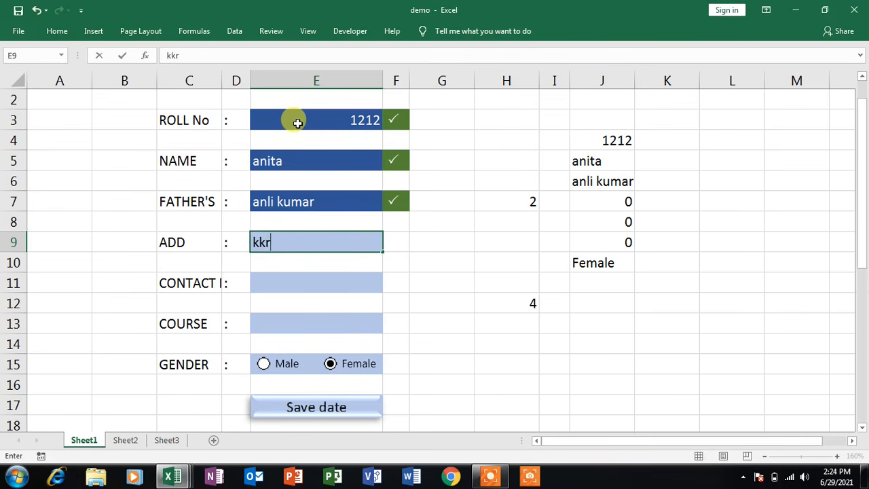
{"action": "key", "text": "Return"}
{"action": "key", "text": "Return"}
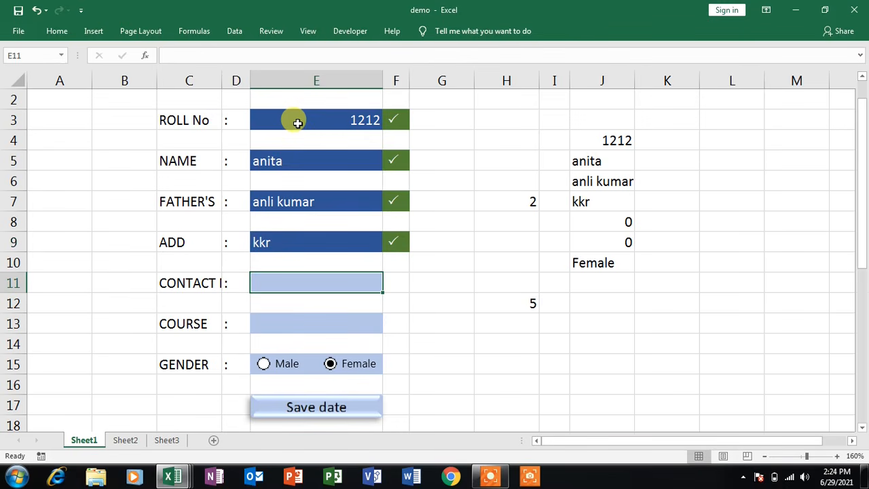
{"action": "type", "text": "3999999"}
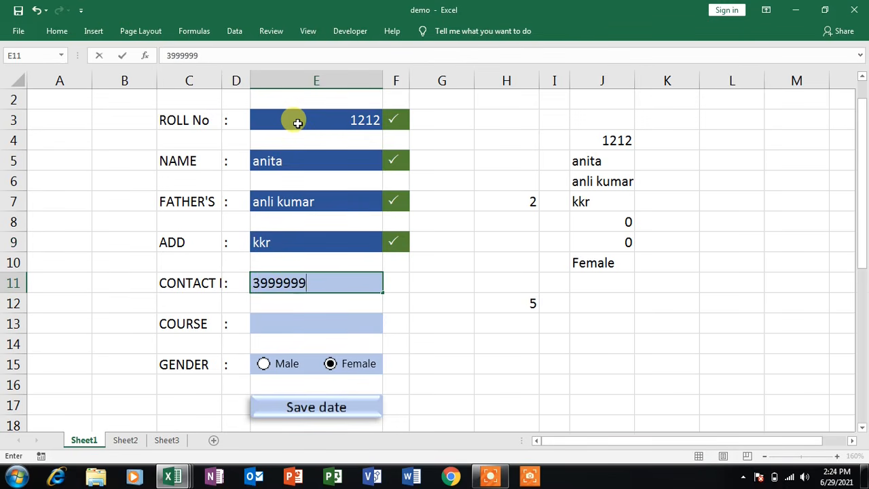
{"action": "key", "text": "Return"}
{"action": "key", "text": "Return"}
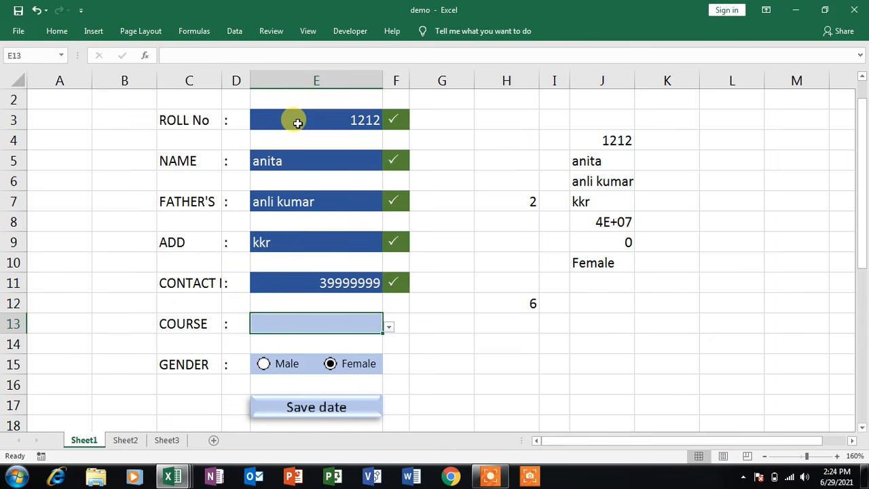
{"action": "left_click", "coordinate": [389, 328]}
{"action": "left_click", "coordinate": [351, 355]}
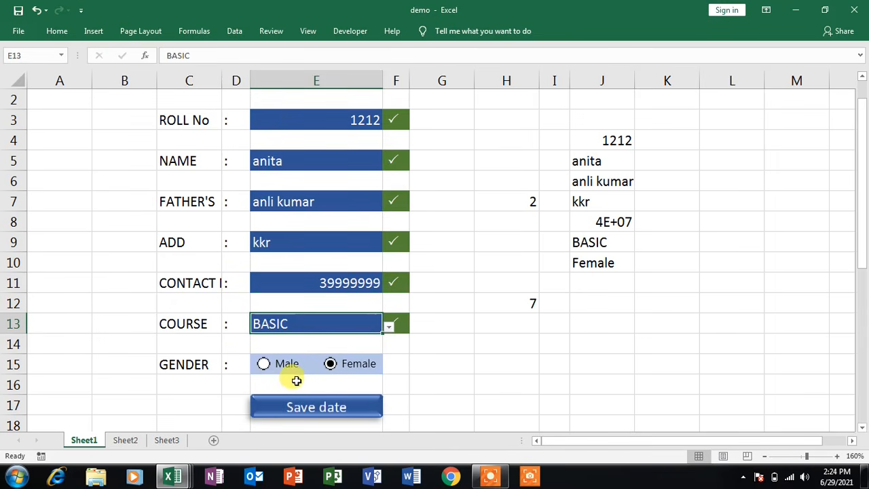
Step: Save the second student's record with Save date, check it in the Sheet3 table, and return to Sheet1
{"action": "left_click", "coordinate": [334, 410]}
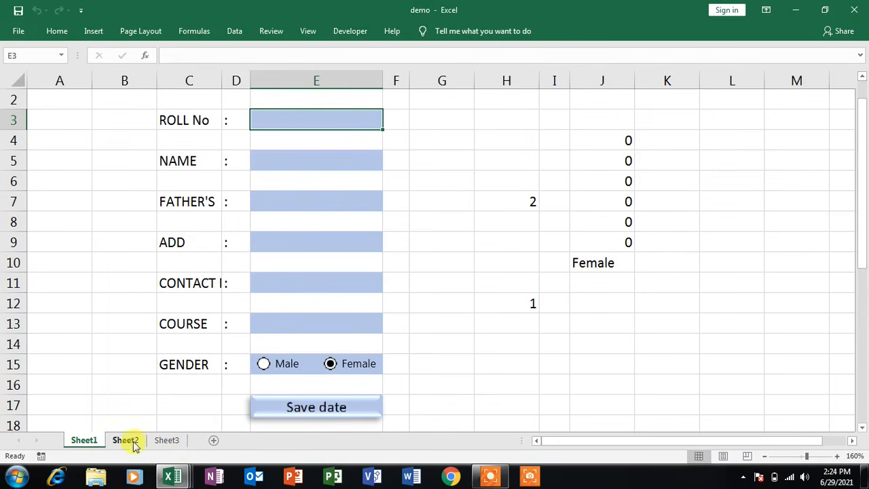
{"action": "left_click", "coordinate": [167, 440]}
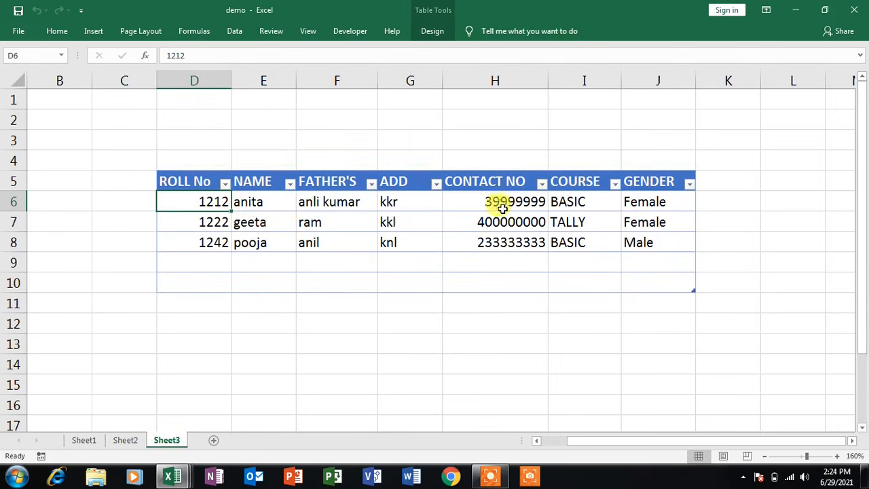
{"action": "left_click", "coordinate": [89, 443]}
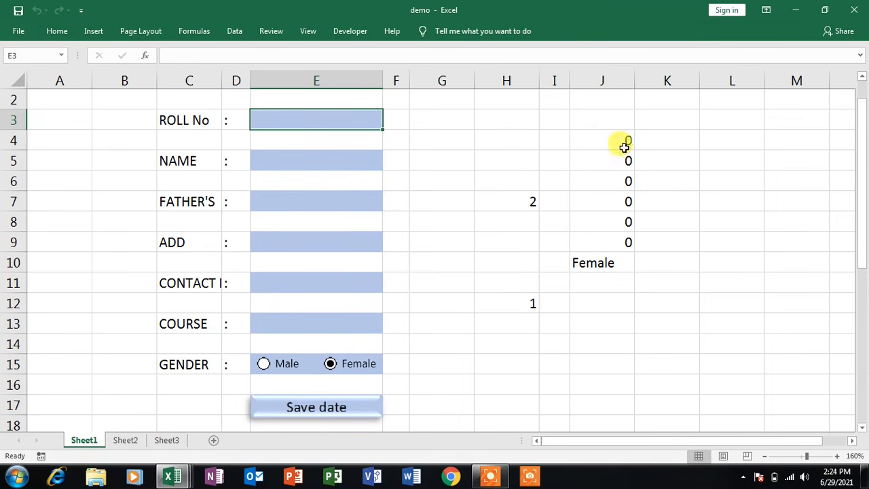
Step: Enter the test text ds in the roll number field E3 of the form
{"action": "scroll", "coordinate": [560, 183], "scroll_direction": "up", "scroll_amount": 1}
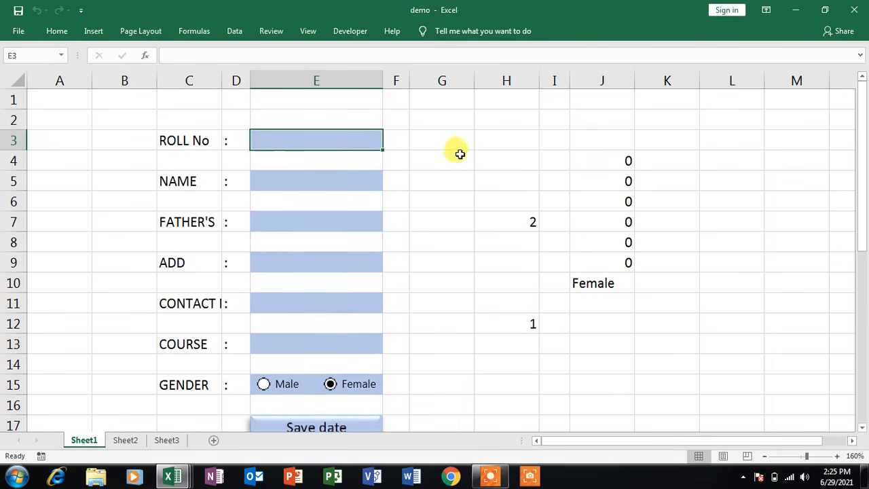
{"action": "left_click", "coordinate": [394, 140]}
{"action": "left_click", "coordinate": [330, 182]}
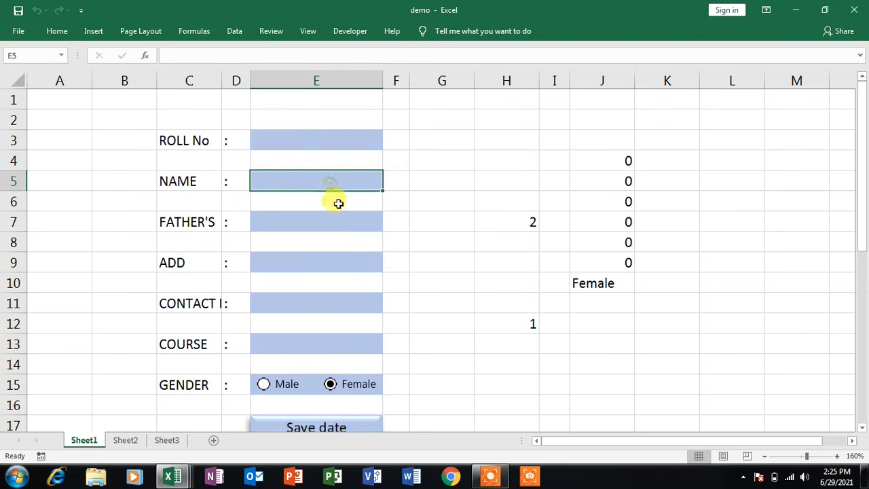
{"action": "left_click", "coordinate": [317, 139]}
{"action": "type", "text": "ds"}
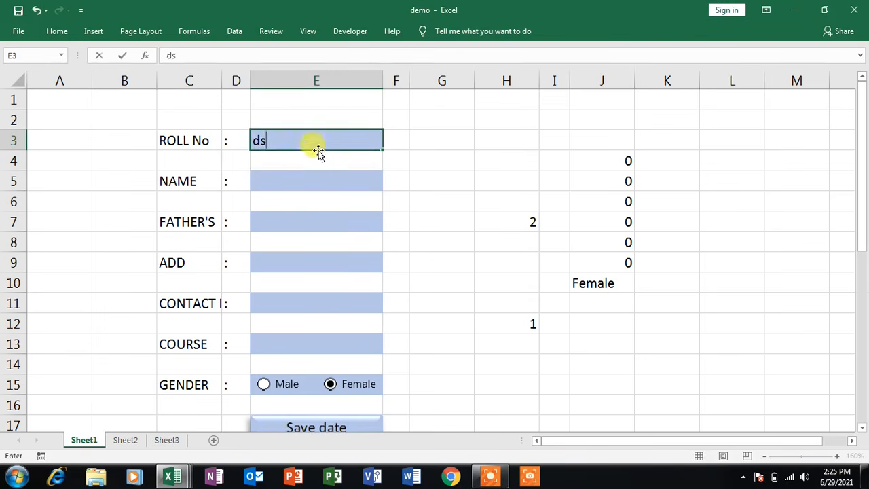
{"action": "left_click", "coordinate": [342, 173]}
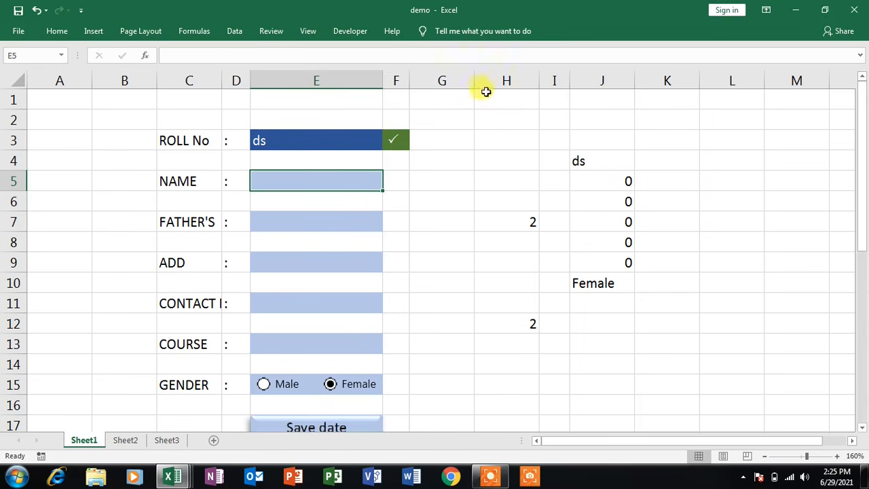
Step: Widen column G until the helper columns are out of view, and set the height of the even rows 4 to 16 to 10
{"action": "left_click_drag", "start_coordinate": [473, 81], "coordinate": [842, 131]}
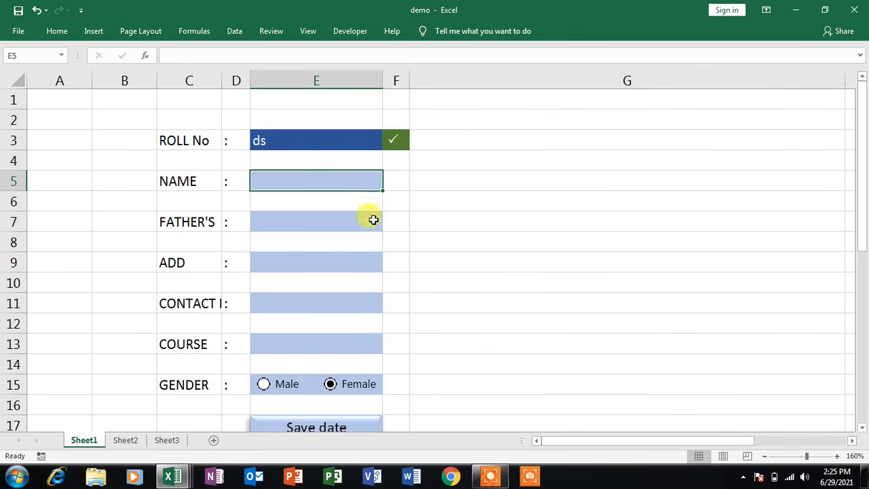
{"action": "left_click", "coordinate": [123, 366]}
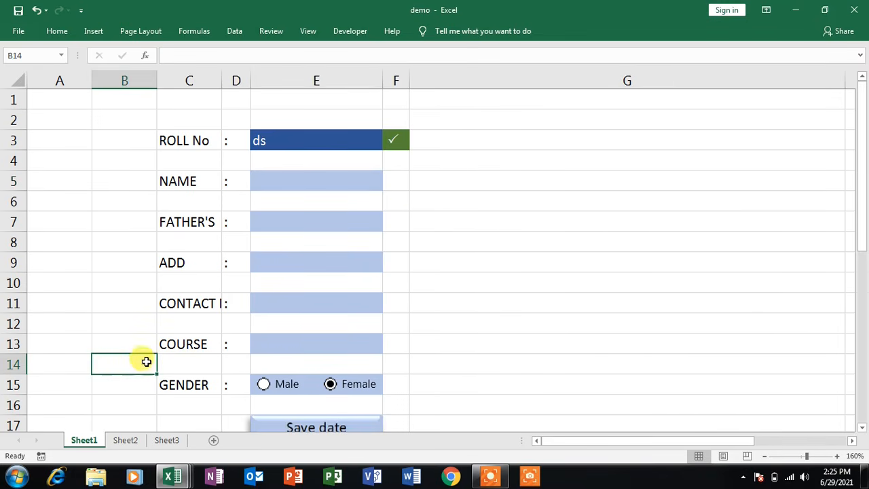
{"action": "left_click", "coordinate": [122, 404]}
{"action": "left_click", "coordinate": [113, 366], "text": "ctrl"}
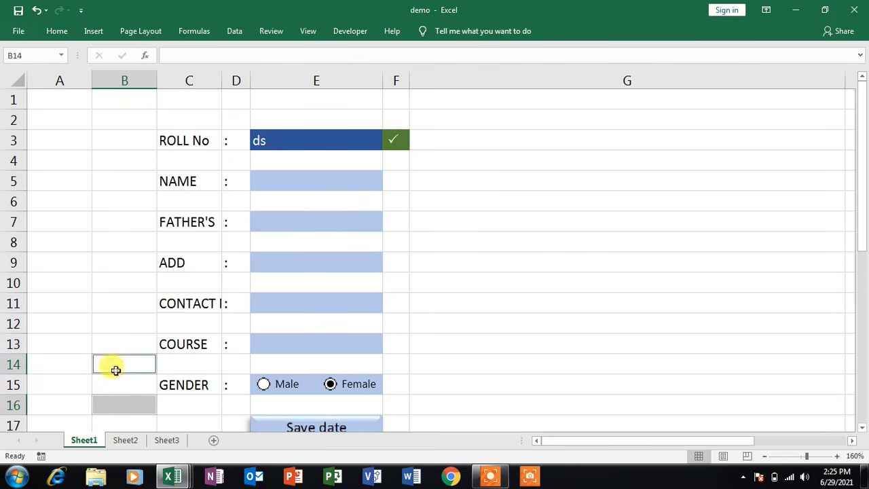
{"action": "left_click", "coordinate": [129, 328], "text": "ctrl"}
{"action": "left_click", "coordinate": [126, 283], "text": "ctrl"}
{"action": "left_click", "coordinate": [125, 243], "text": "ctrl"}
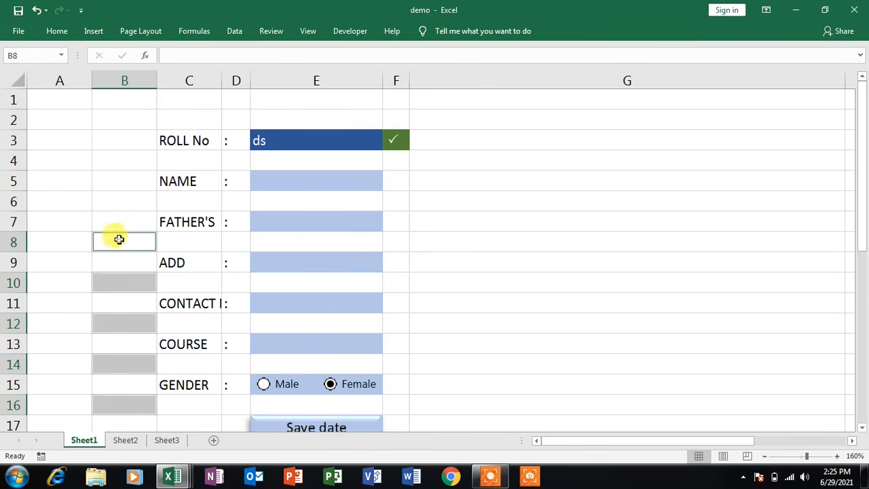
{"action": "left_click", "coordinate": [123, 203], "text": "ctrl"}
{"action": "left_click", "coordinate": [128, 160], "text": "ctrl"}
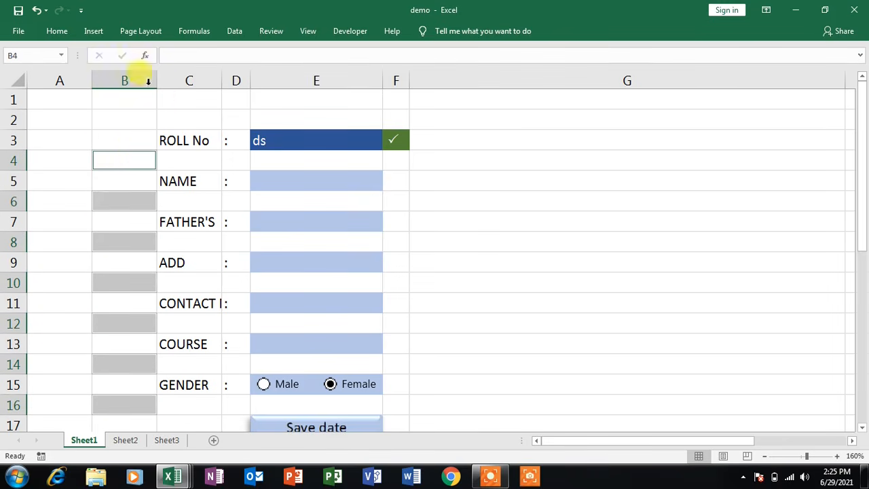
{"action": "left_click", "coordinate": [697, 75]}
{"action": "left_click", "coordinate": [711, 112]}
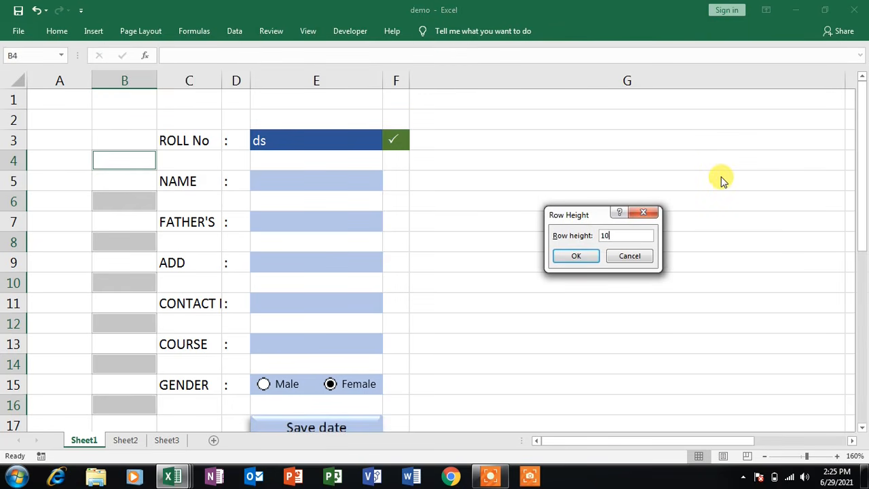
{"action": "key", "text": "Return"}
{"action": "left_click", "coordinate": [717, 306]}
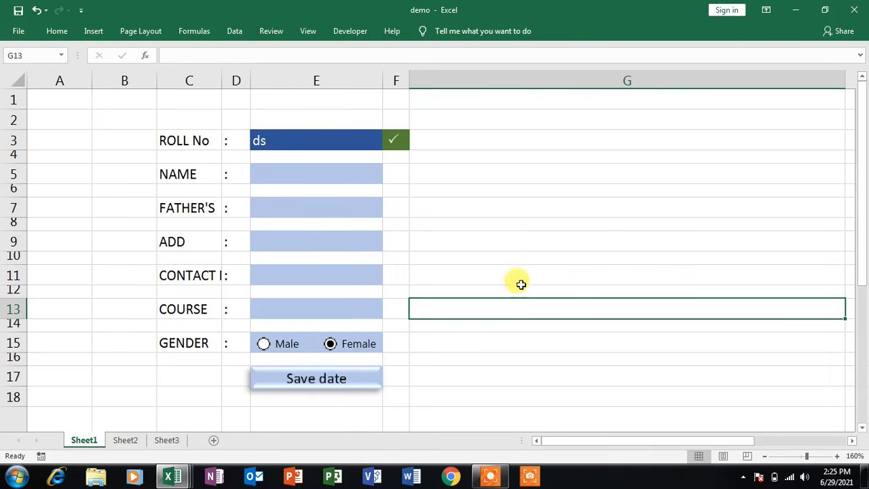
Step: Widen column A slightly to shift the form closer to the middle of the sheet
{"action": "left_click", "coordinate": [837, 456]}
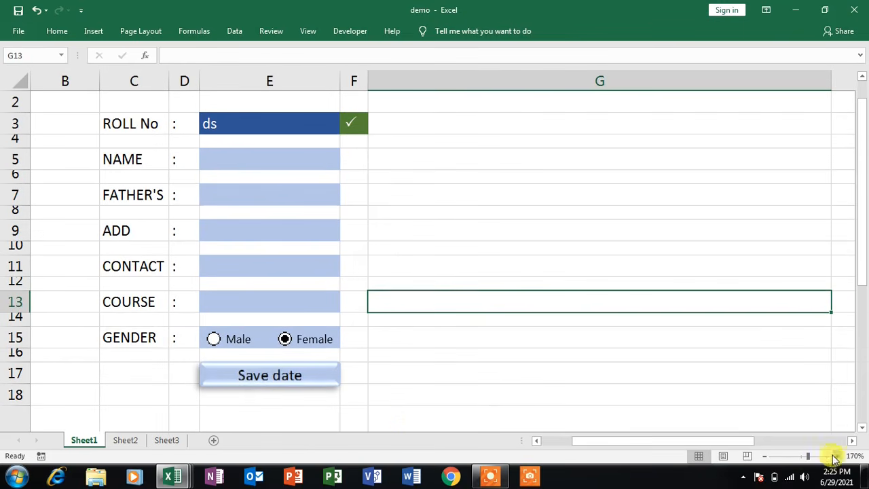
{"action": "left_click_drag", "start_coordinate": [607, 439], "coordinate": [535, 445]}
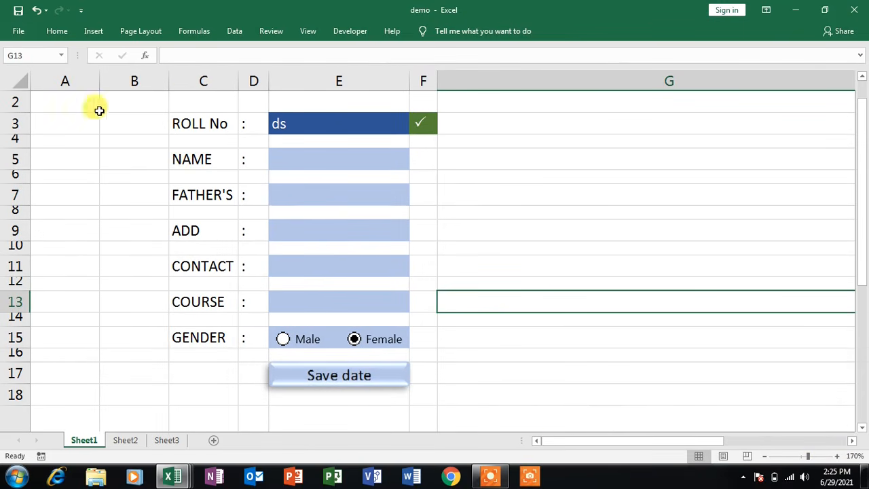
{"action": "left_click_drag", "start_coordinate": [99, 81], "coordinate": [130, 81]}
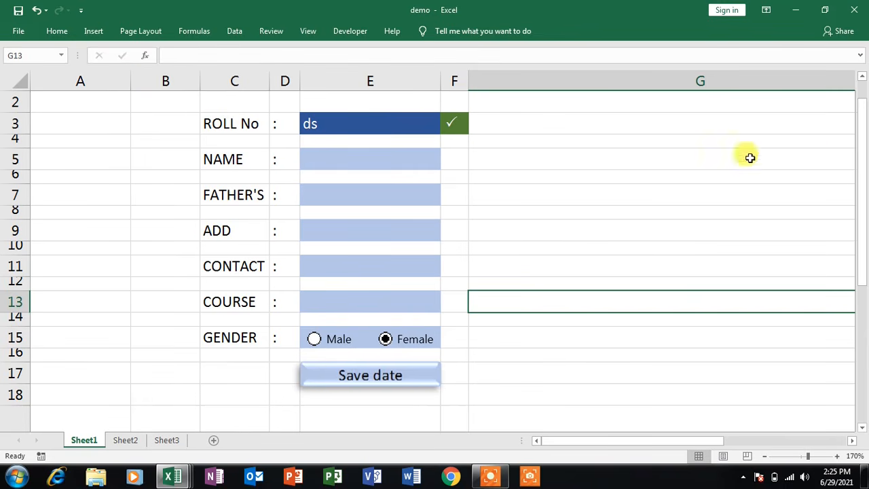
{"action": "scroll", "coordinate": [859, 122], "scroll_direction": "up", "scroll_amount": 1}
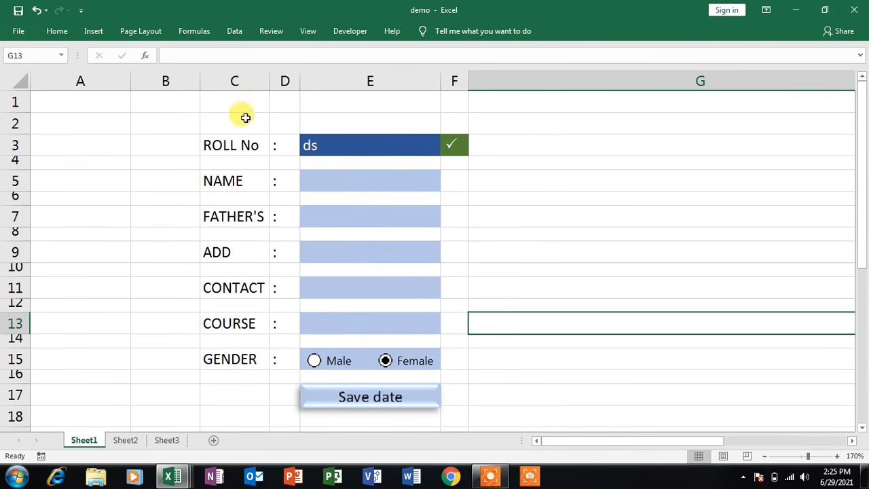
{"action": "left_click_drag", "start_coordinate": [207, 106], "coordinate": [456, 112]}
{"action": "left_click", "coordinate": [541, 232]}
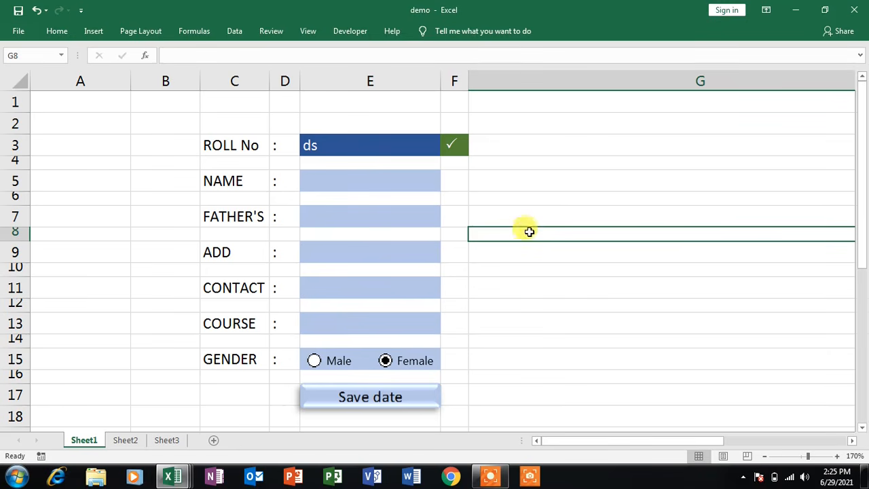
Step: Hide the gridlines on Sheet1
{"action": "left_click", "coordinate": [139, 31]}
{"action": "left_click", "coordinate": [436, 65]}
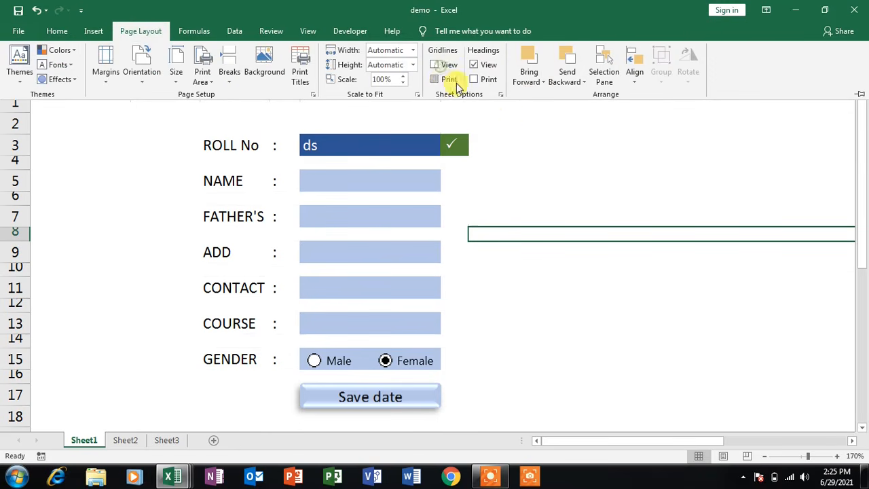
{"action": "left_click", "coordinate": [587, 221]}
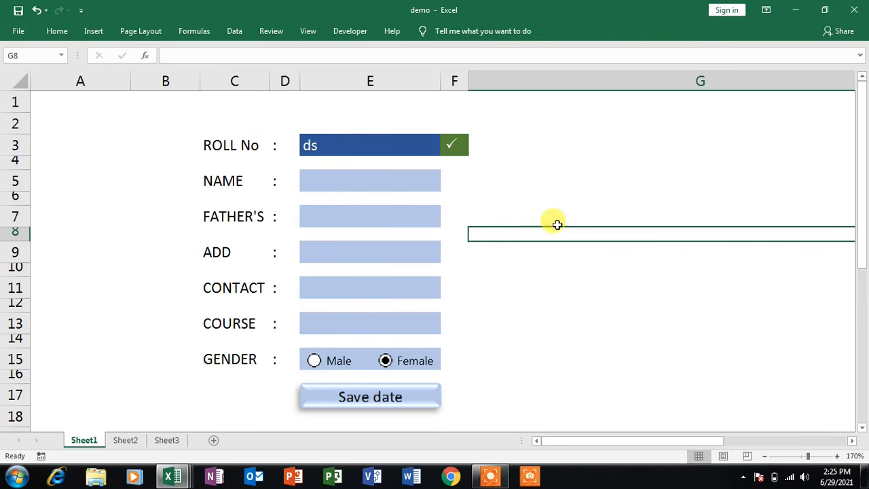
Step: Replace the test text in E3 with a new student's roll number, and enter the name in E5 and father's name in E7
{"action": "left_click", "coordinate": [385, 178]}
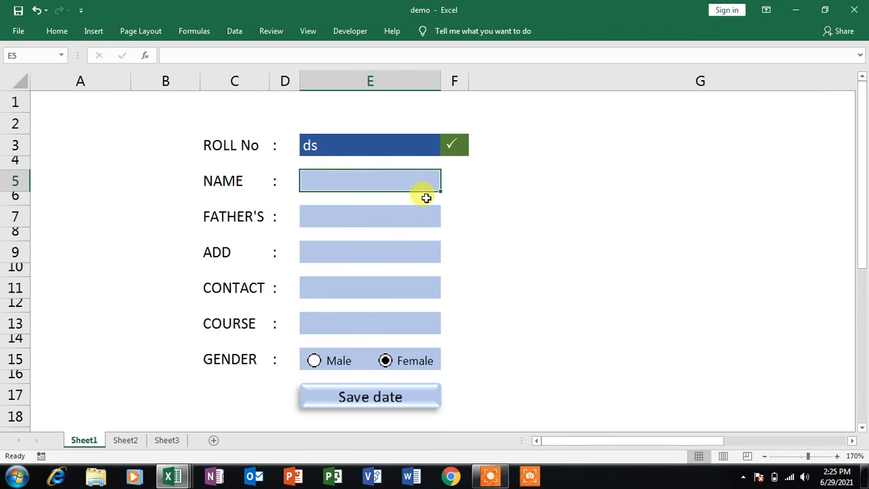
{"action": "double_click", "coordinate": [362, 145]}
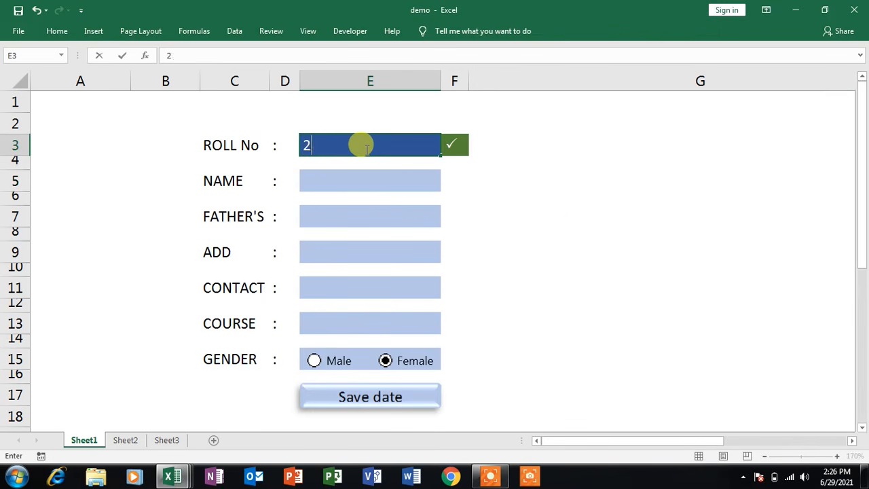
{"action": "type", "text": "2344"}
{"action": "left_click", "coordinate": [382, 180]}
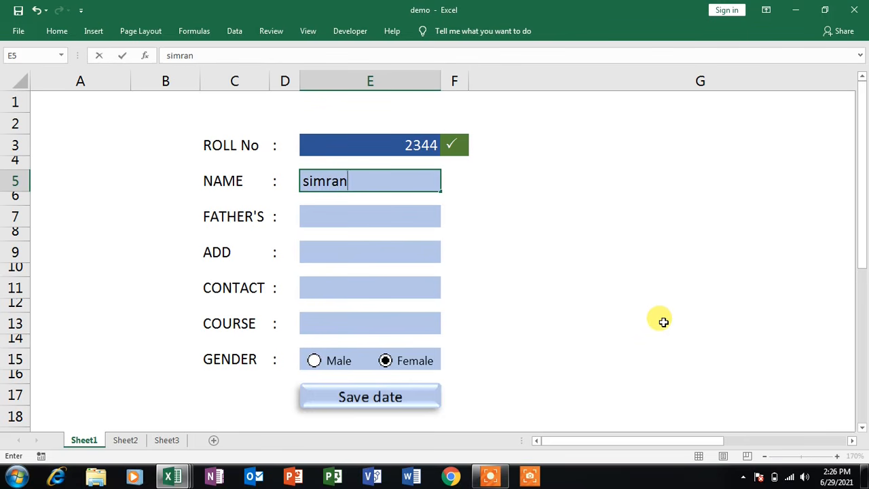
{"action": "key", "text": "Return"}
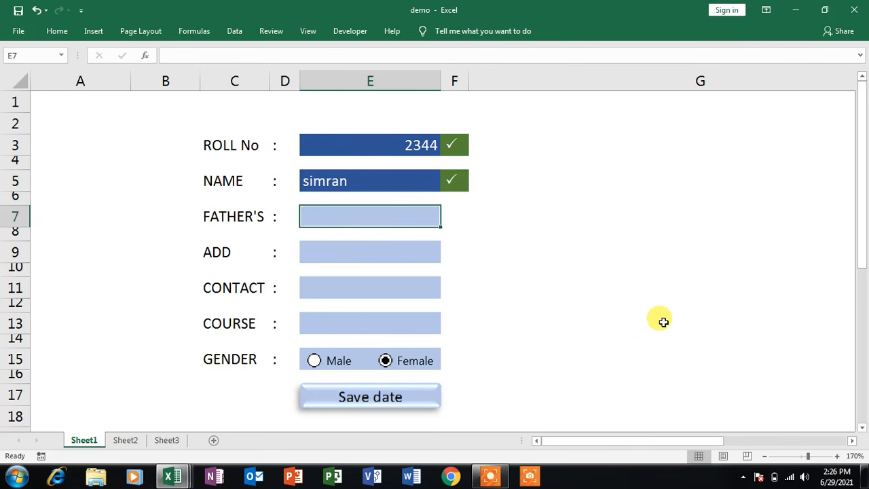
{"action": "type", "text": "amit"}
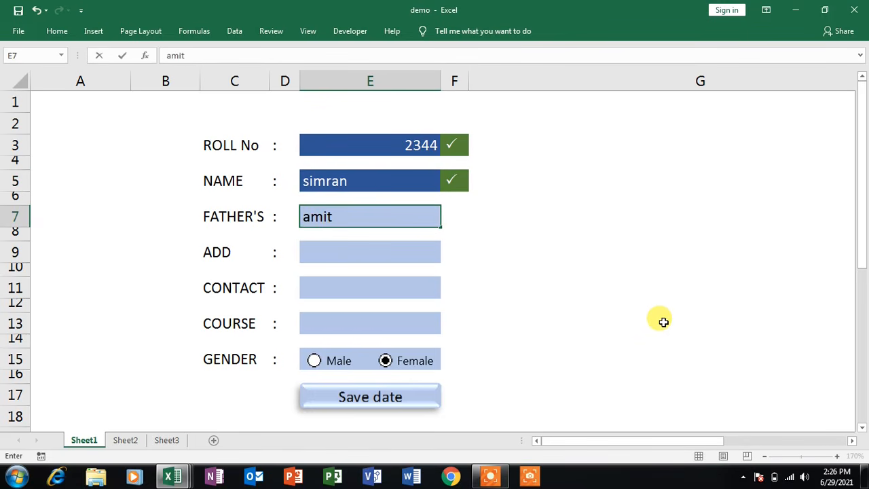
{"action": "key", "text": "Return"}
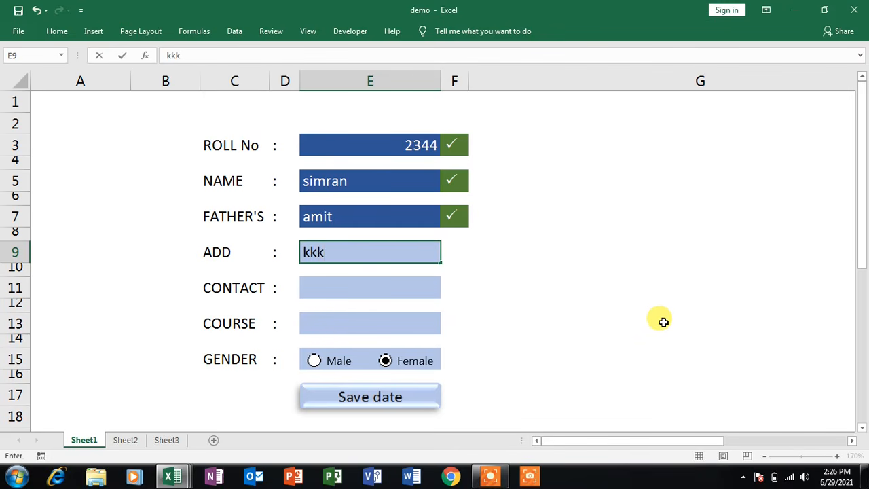
Step: Confirm the student's address, enter the contact number in E11, and choose HARDWARE as the course in E13
{"action": "key", "text": "Return"}
{"action": "type", "text": "6400000"}
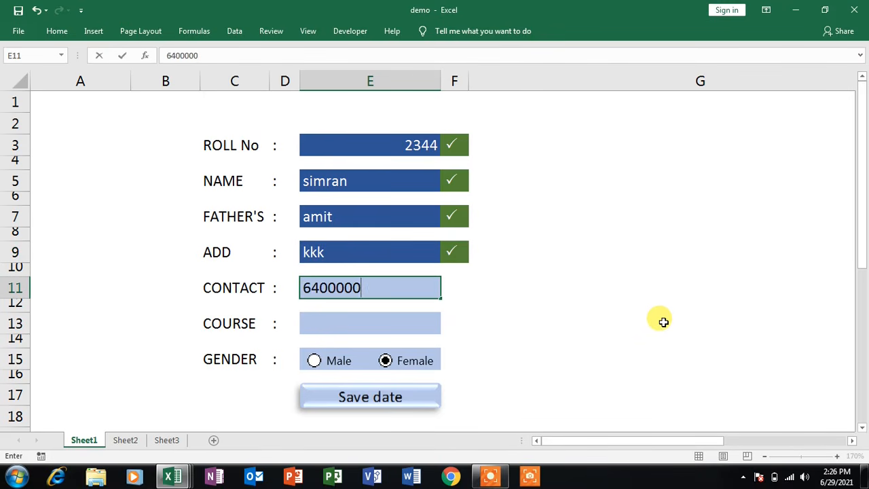
{"action": "key", "text": "Return"}
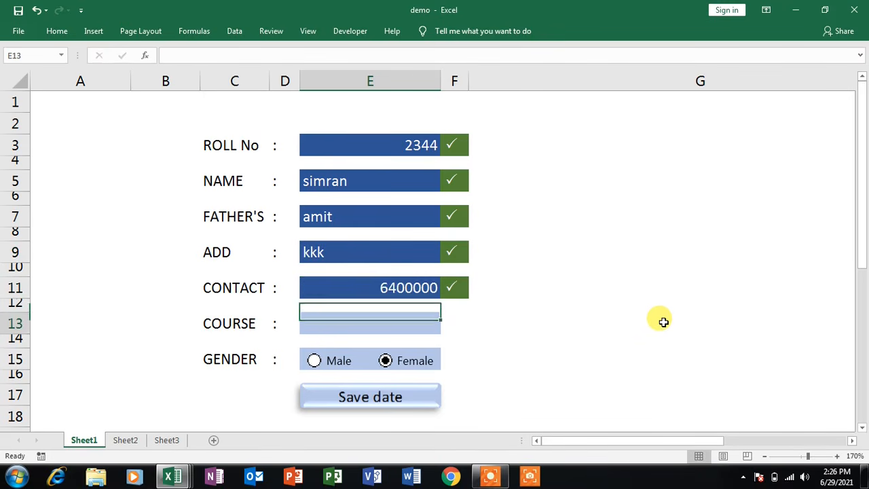
{"action": "left_click", "coordinate": [448, 331]}
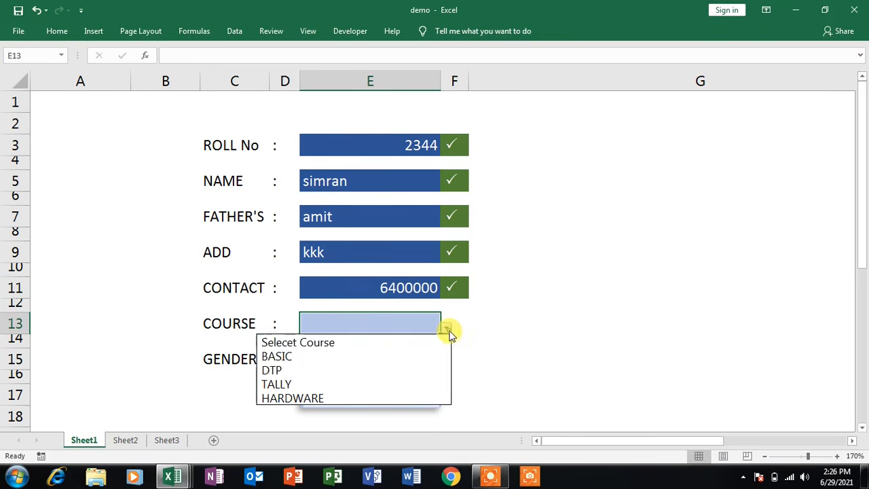
{"action": "left_click", "coordinate": [367, 398]}
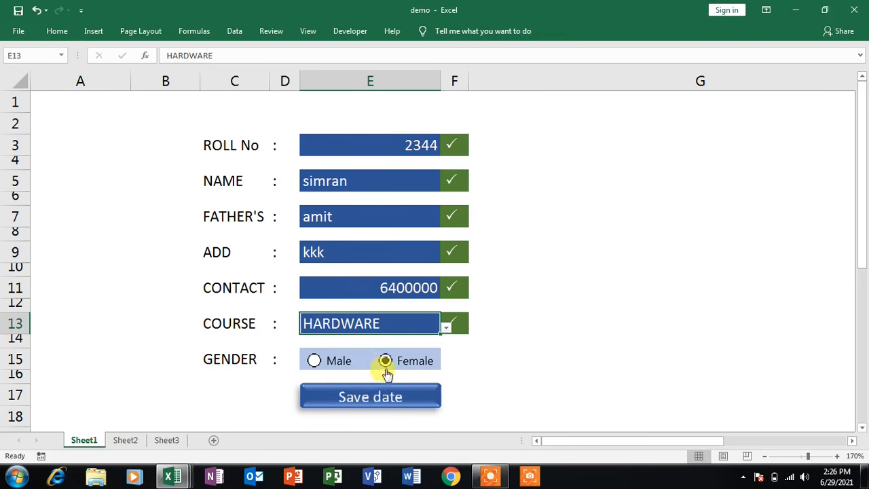
Step: Save the student record with the form's Save date button, check it in the Sheet3 table, and return to Sheet1
{"action": "left_click", "coordinate": [385, 398]}
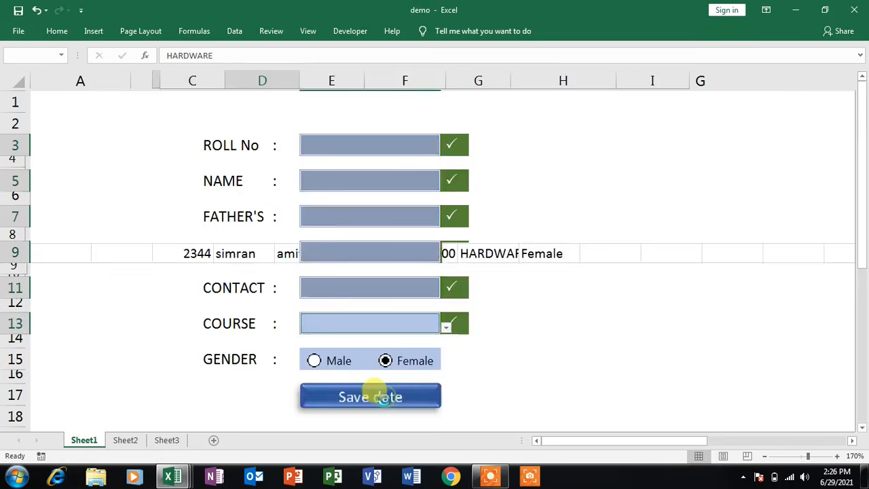
{"action": "left_click", "coordinate": [166, 441]}
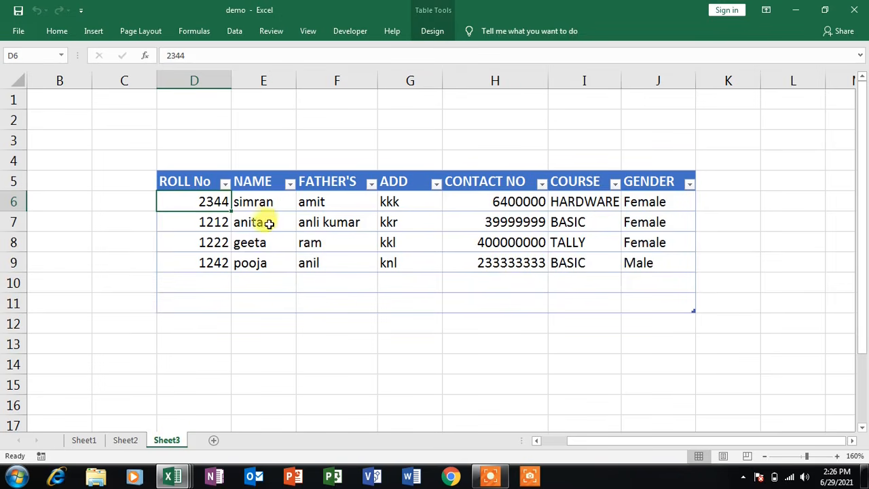
{"action": "left_click", "coordinate": [125, 440]}
{"action": "left_click", "coordinate": [80, 440]}
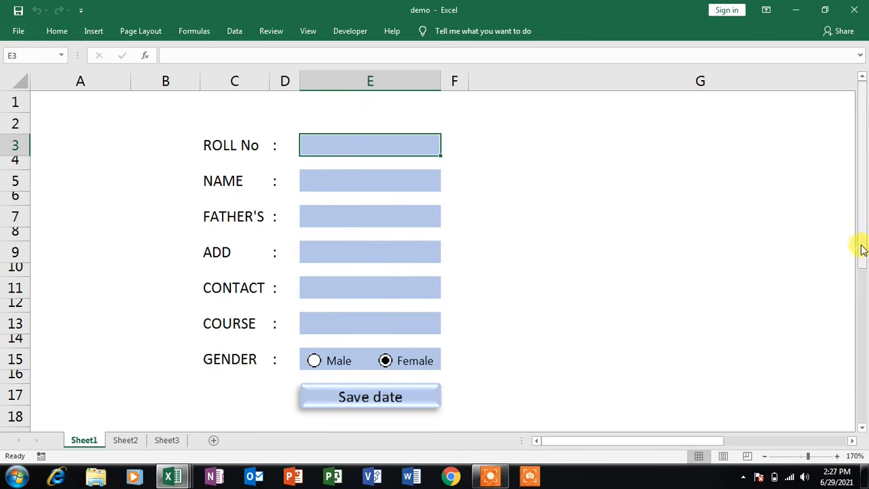
{"action": "left_click_drag", "start_coordinate": [865, 268], "coordinate": [863, 278]}
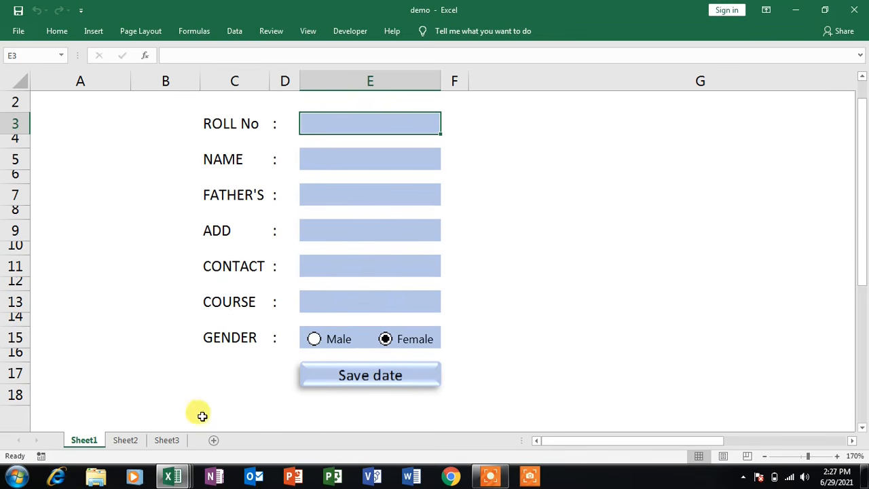
Step: Switch to the data entry workbook and go through the Results Entry System input cells from Roll No. to Physics
{"action": "mouse_move", "coordinate": [185, 465]}
{"action": "left_click", "coordinate": [211, 428]}
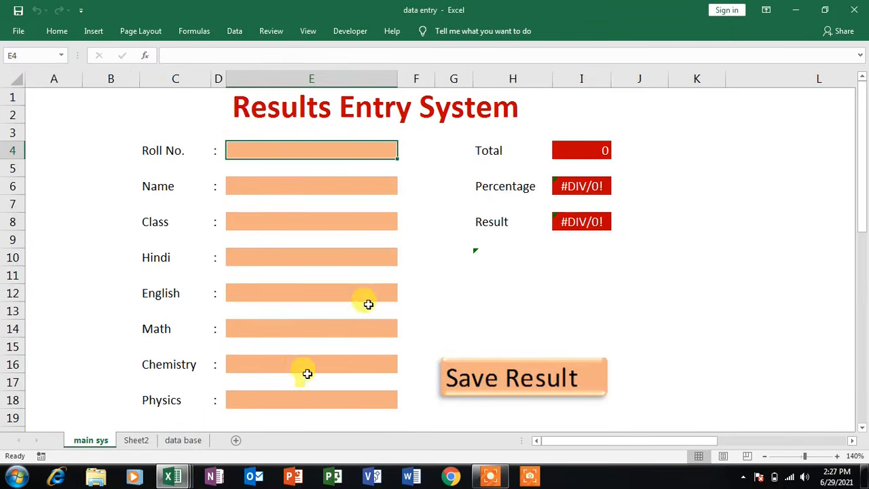
{"action": "left_click", "coordinate": [290, 190]}
{"action": "left_click", "coordinate": [285, 147]}
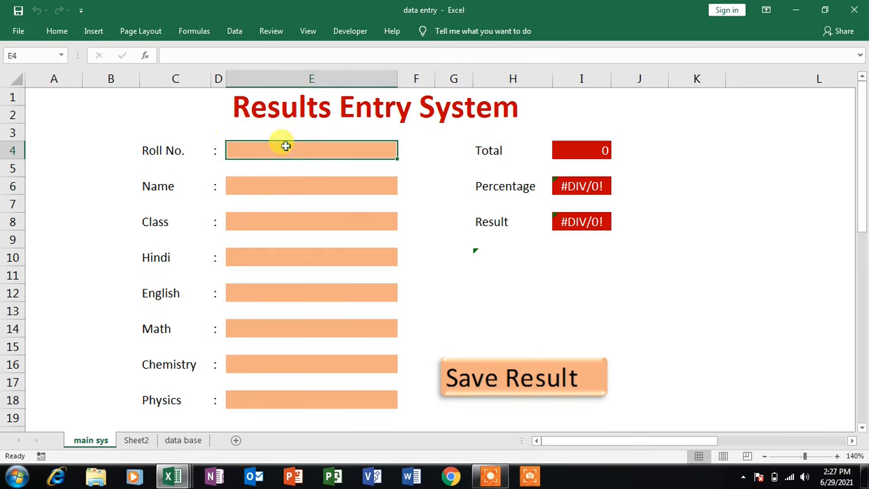
{"action": "left_click", "coordinate": [291, 185]}
{"action": "left_click", "coordinate": [281, 149]}
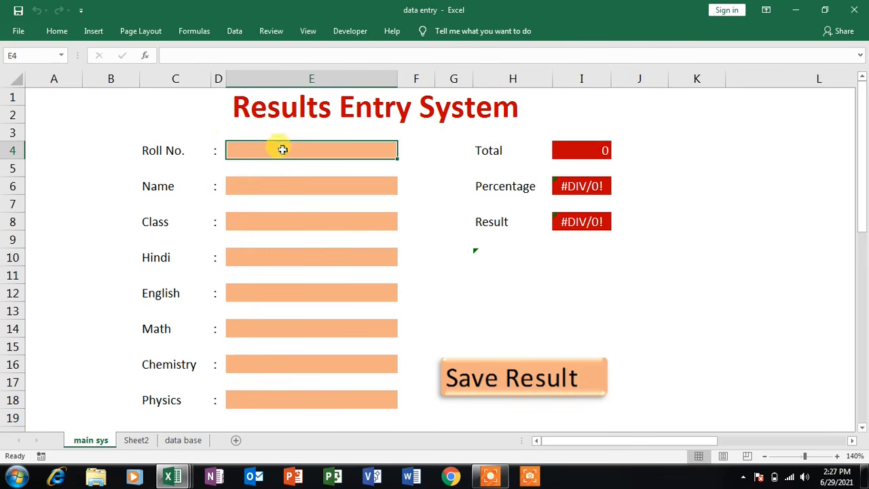
{"action": "left_click", "coordinate": [297, 185]}
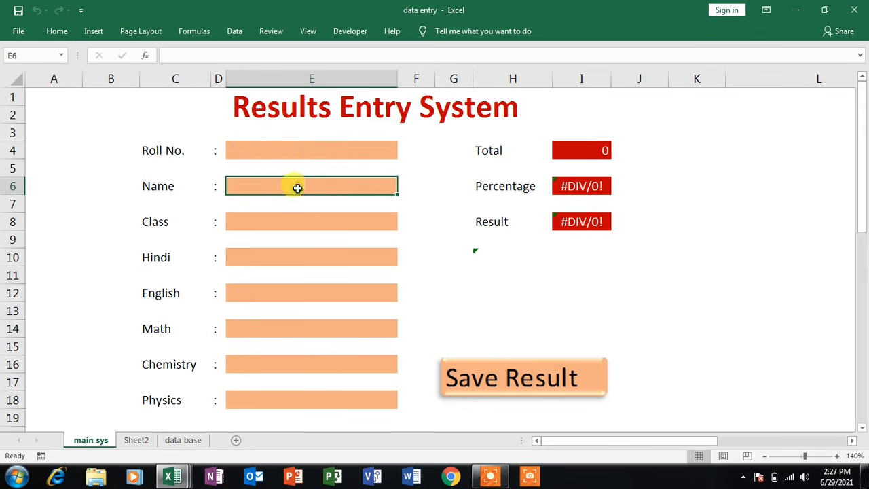
{"action": "left_click", "coordinate": [288, 152]}
{"action": "left_click", "coordinate": [280, 184]}
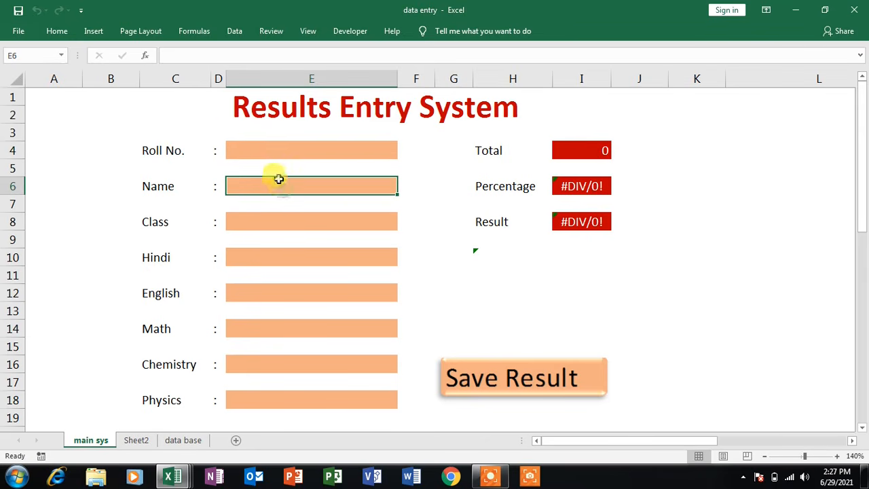
{"action": "left_click", "coordinate": [276, 218]}
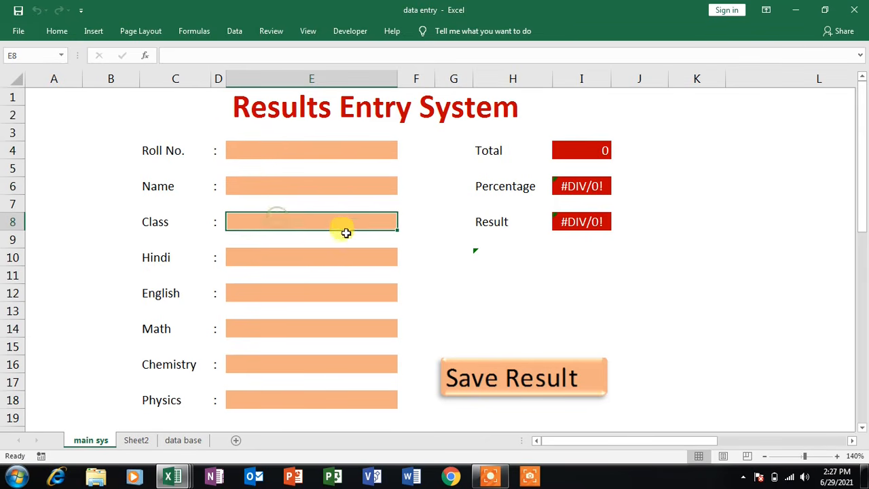
{"action": "left_click", "coordinate": [293, 252]}
{"action": "left_click", "coordinate": [297, 291]}
{"action": "left_click", "coordinate": [303, 328]}
{"action": "left_click", "coordinate": [307, 363]}
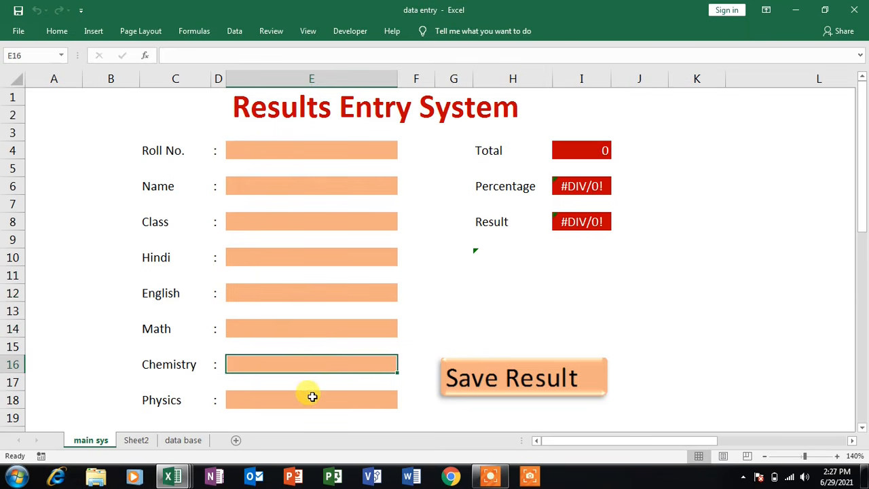
{"action": "left_click", "coordinate": [311, 397]}
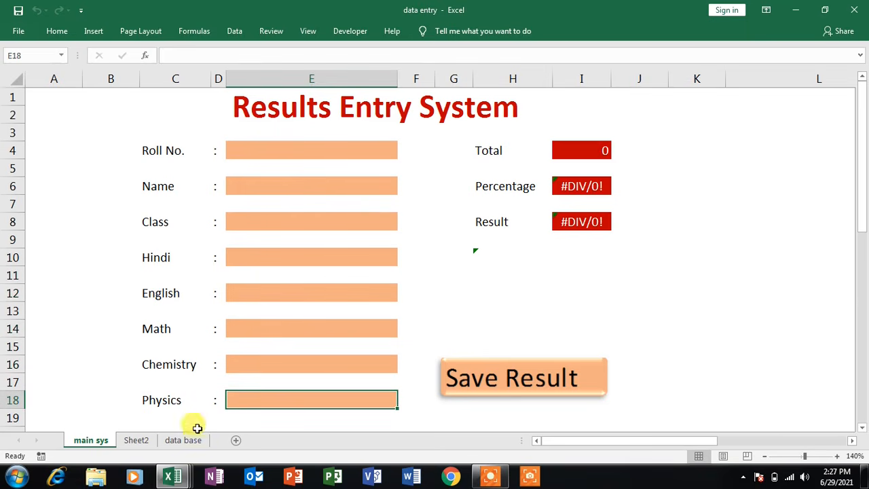
Step: Compare the student form in the demo workbook with the Results Entry System form in the data entry workbook
{"action": "left_click", "coordinate": [173, 477]}
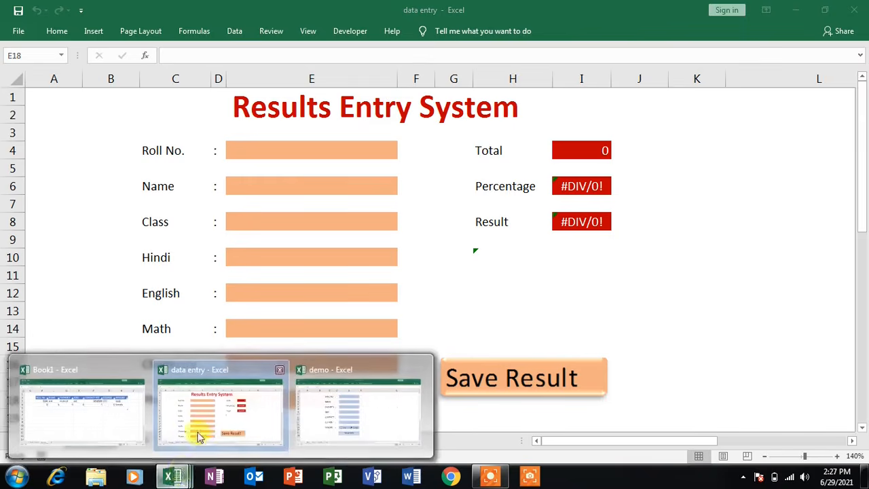
{"action": "left_click", "coordinate": [330, 411]}
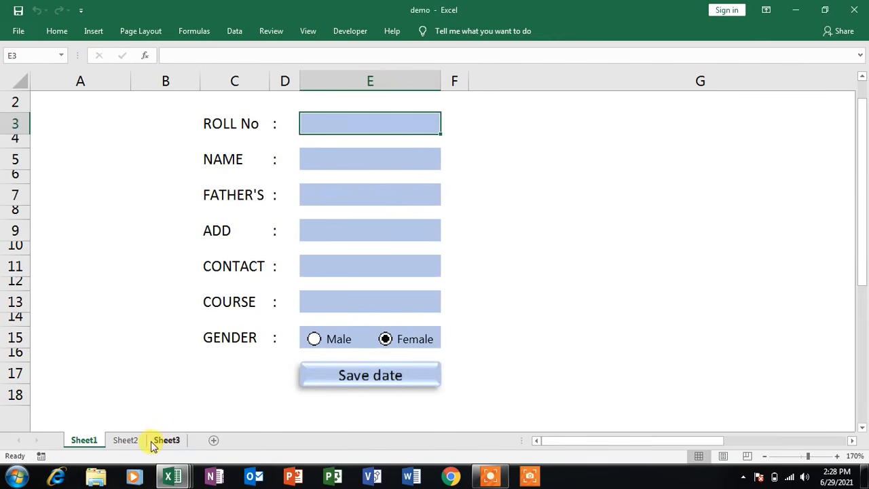
{"action": "mouse_move", "coordinate": [173, 478]}
{"action": "left_click", "coordinate": [194, 423]}
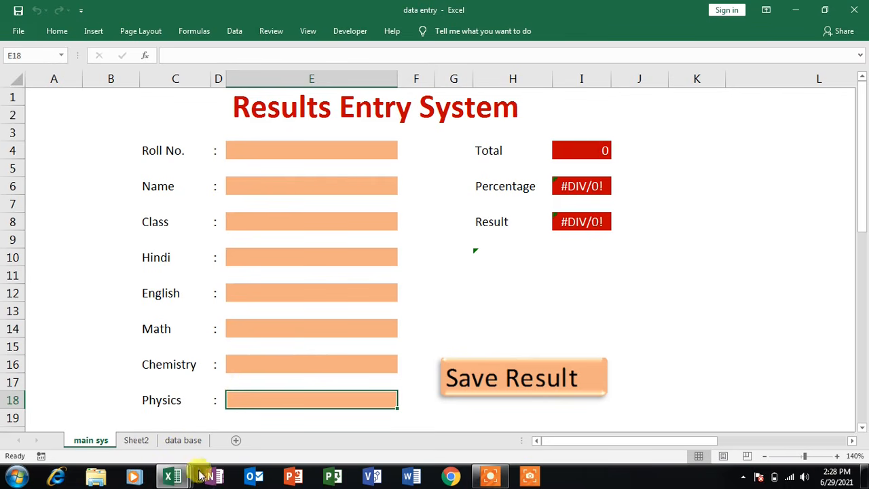
{"action": "mouse_move", "coordinate": [173, 475]}
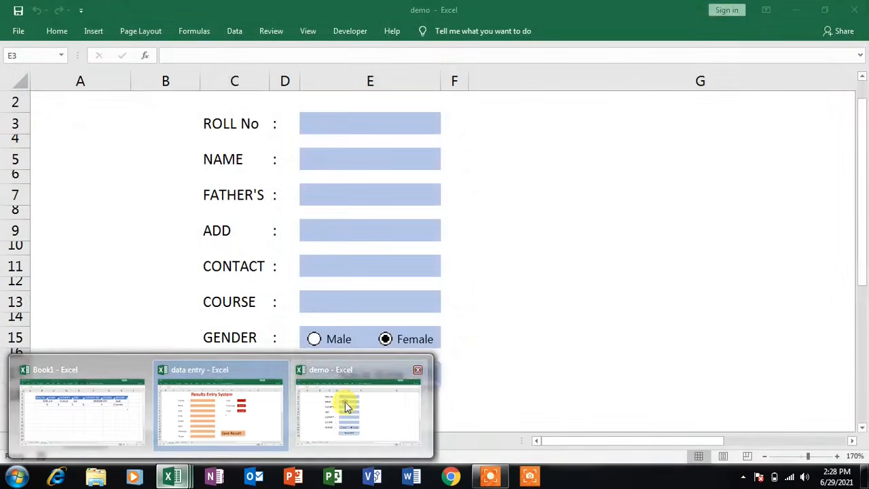
{"action": "left_click", "coordinate": [346, 406]}
{"action": "left_click_drag", "start_coordinate": [864, 203], "coordinate": [863, 180]}
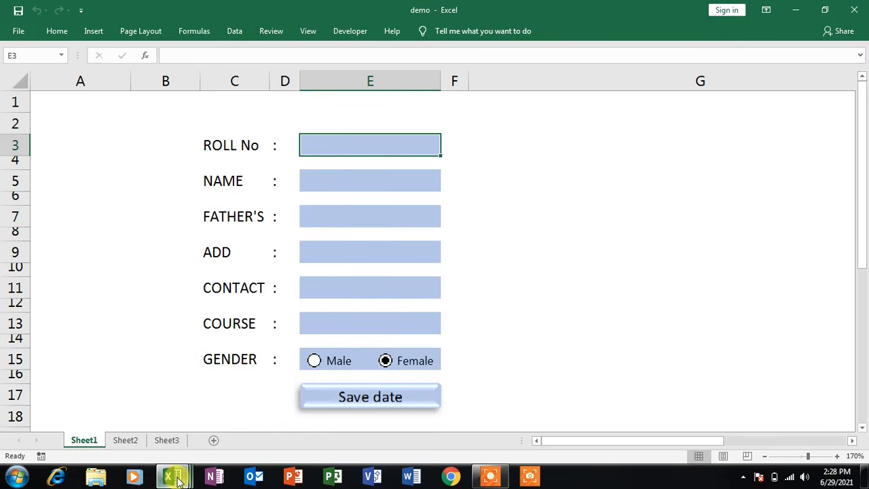
{"action": "mouse_move", "coordinate": [178, 480]}
{"action": "left_click", "coordinate": [229, 420]}
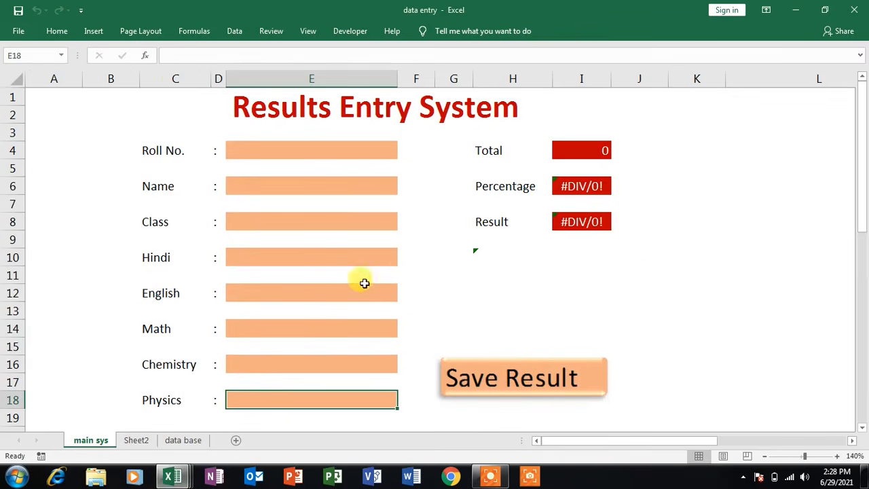